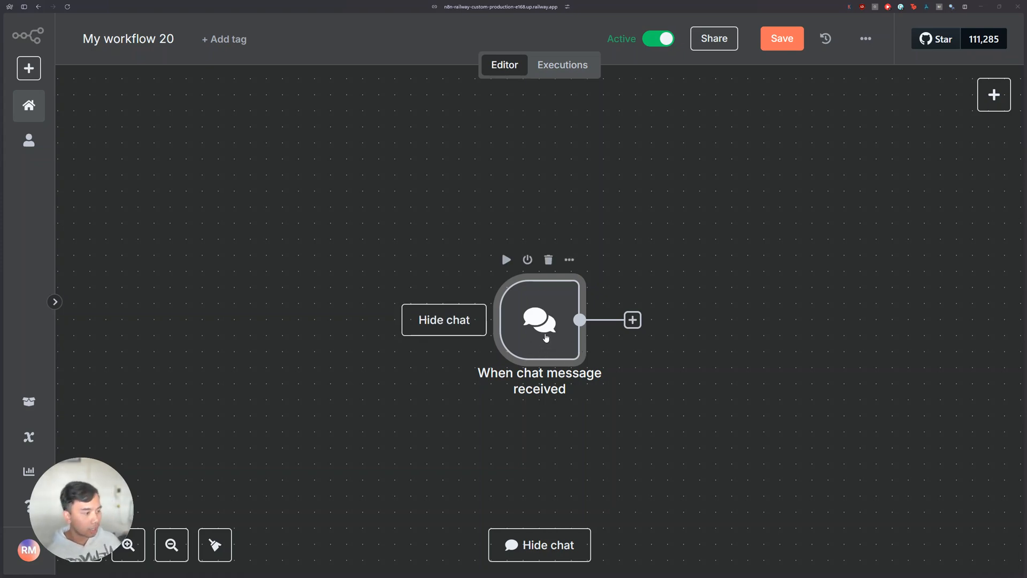
Step: Make the chat publicly available in the chat message trigger node and copy its chat URL
double_click(546, 337)
click(55, 251)
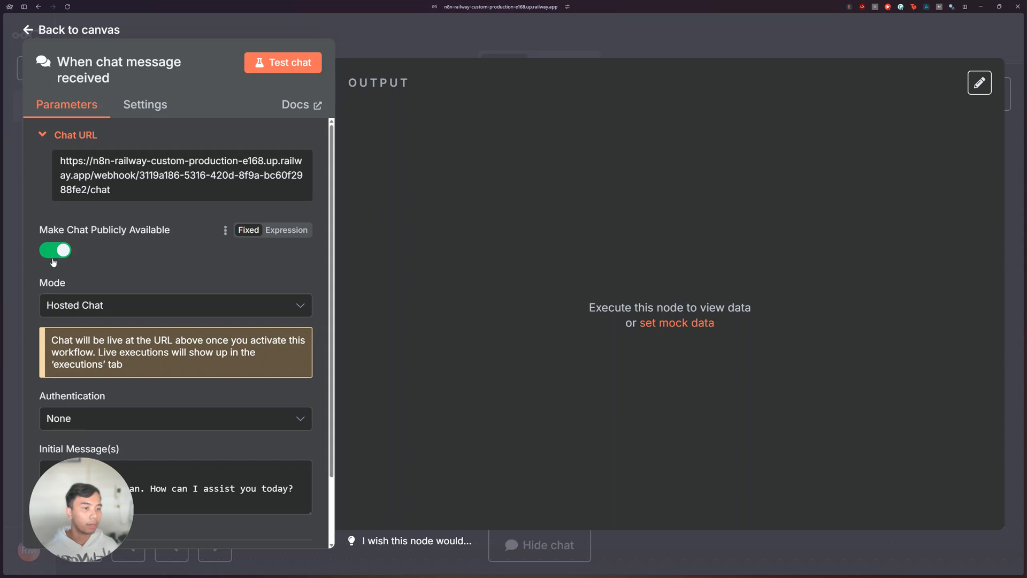
click(556, 39)
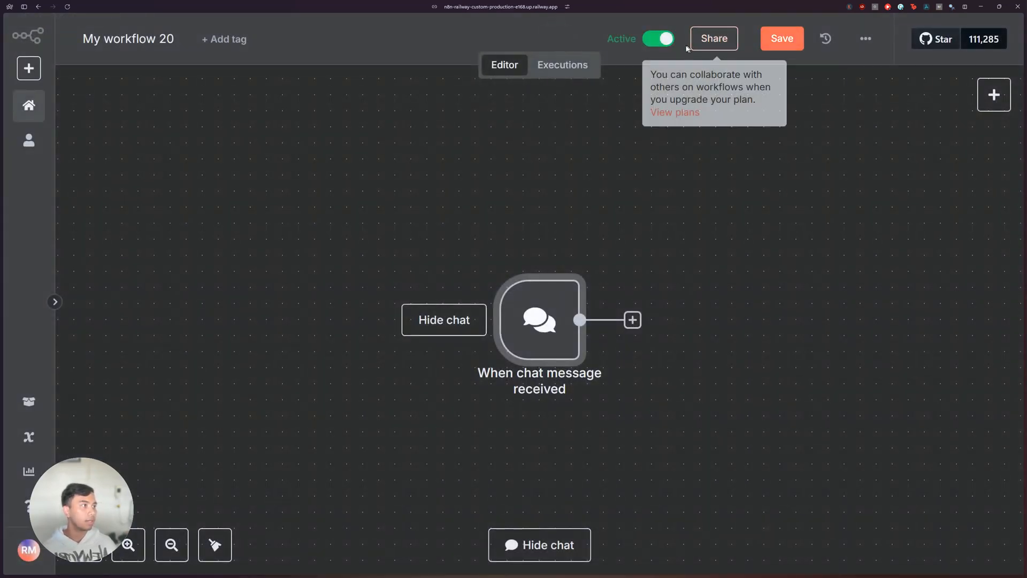
double_click(539, 321)
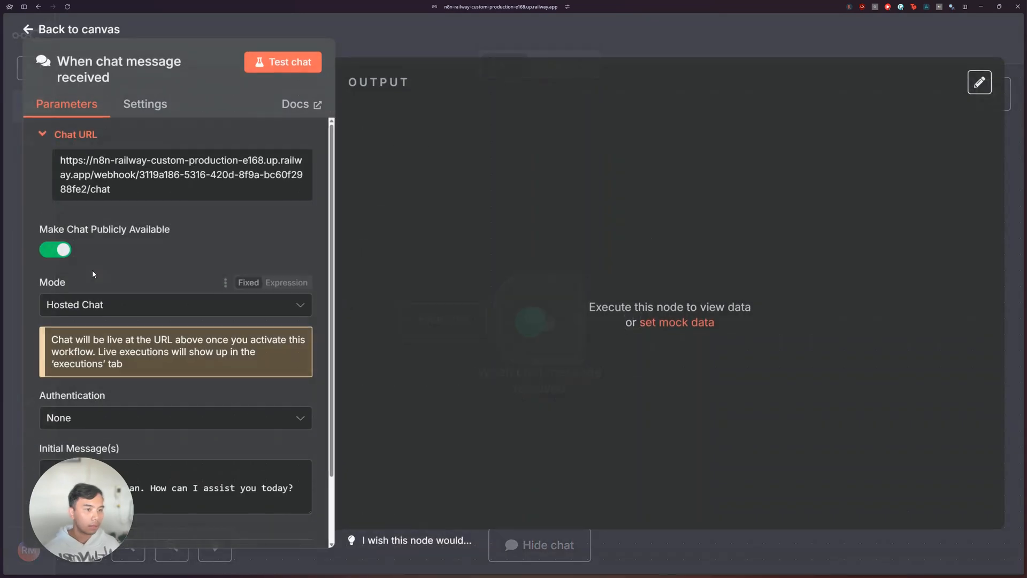
click(120, 182)
Step: Examine the hosted chat page and its URL in the Chat browser tab
mouse_move(4, 123)
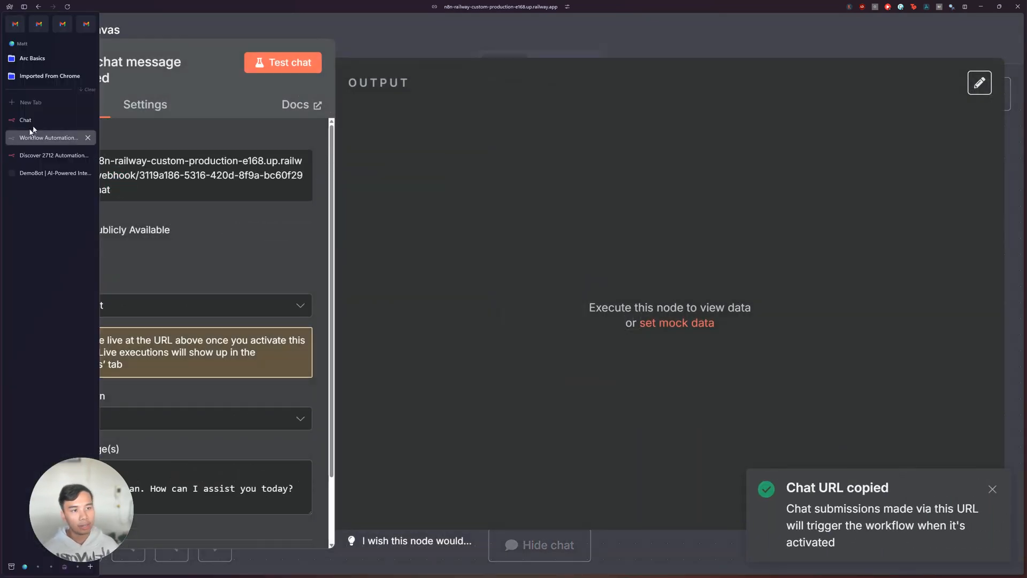
click(36, 123)
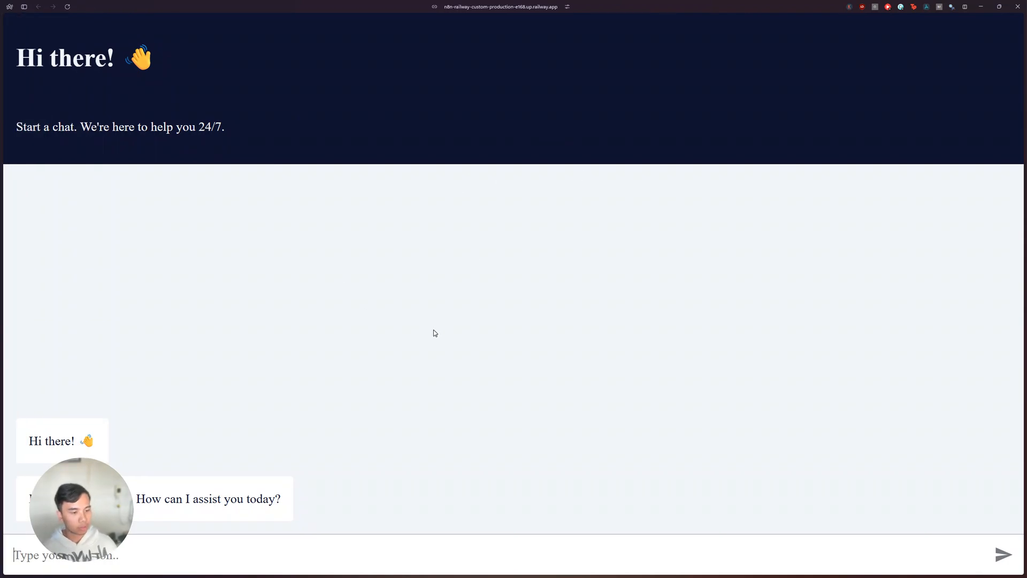
click(493, 7)
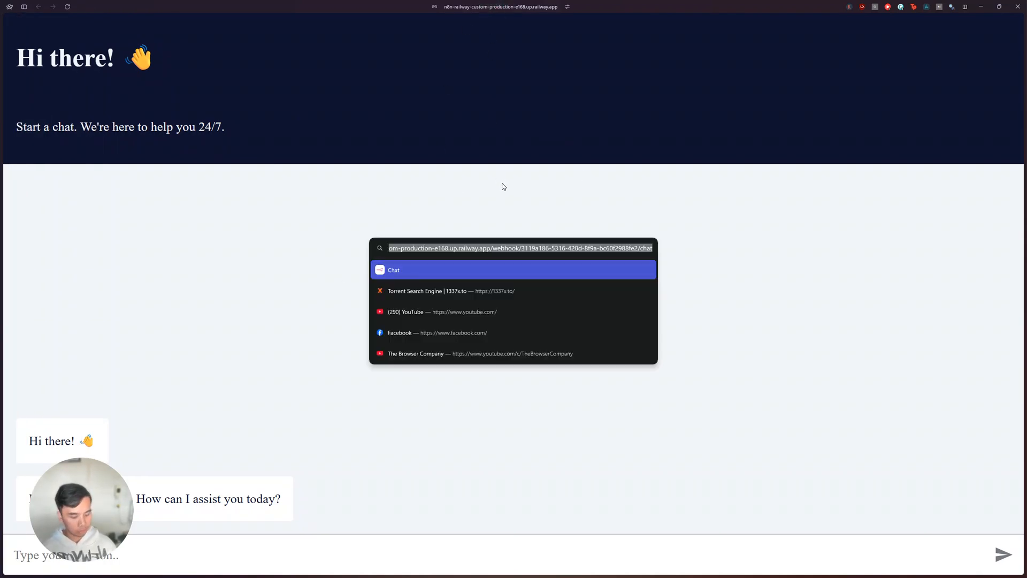
key(Escape)
drag(104, 516, 198, 333)
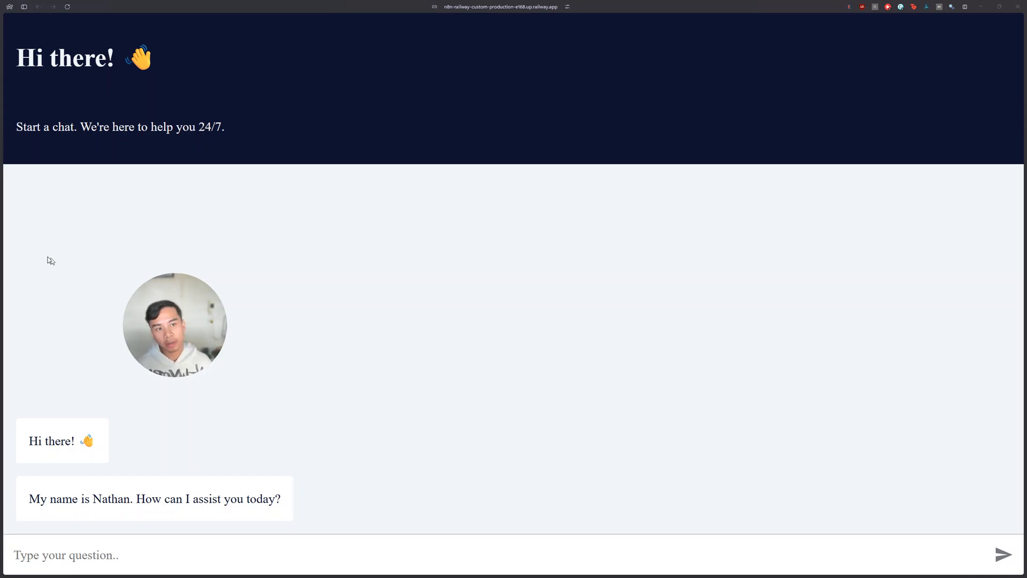
Step: Return to the workflow, try Basic Auth as the chat's authentication, and view a new credential form without saving it
mouse_move(1, 267)
click(51, 137)
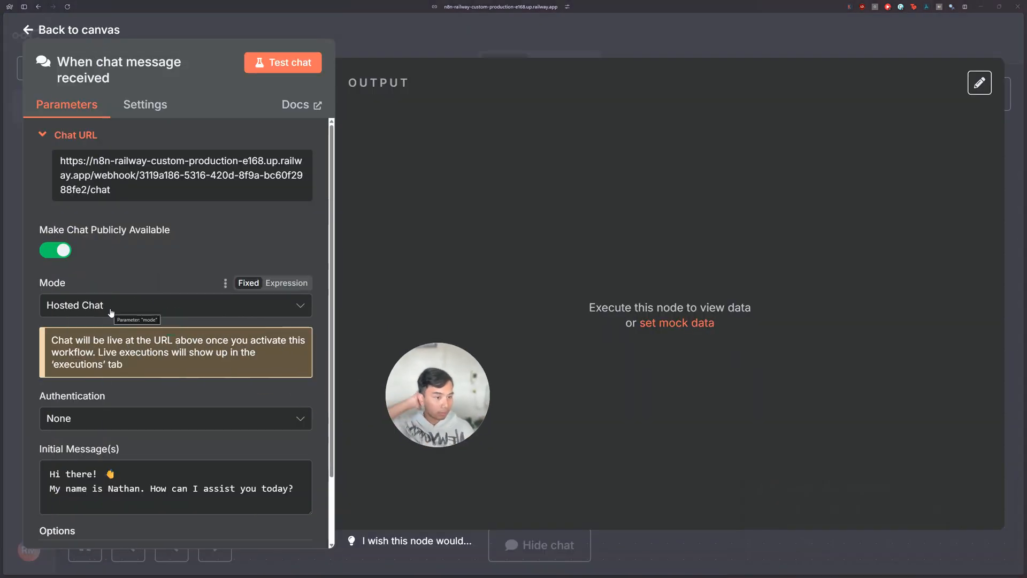
scroll(113, 337, down, 2)
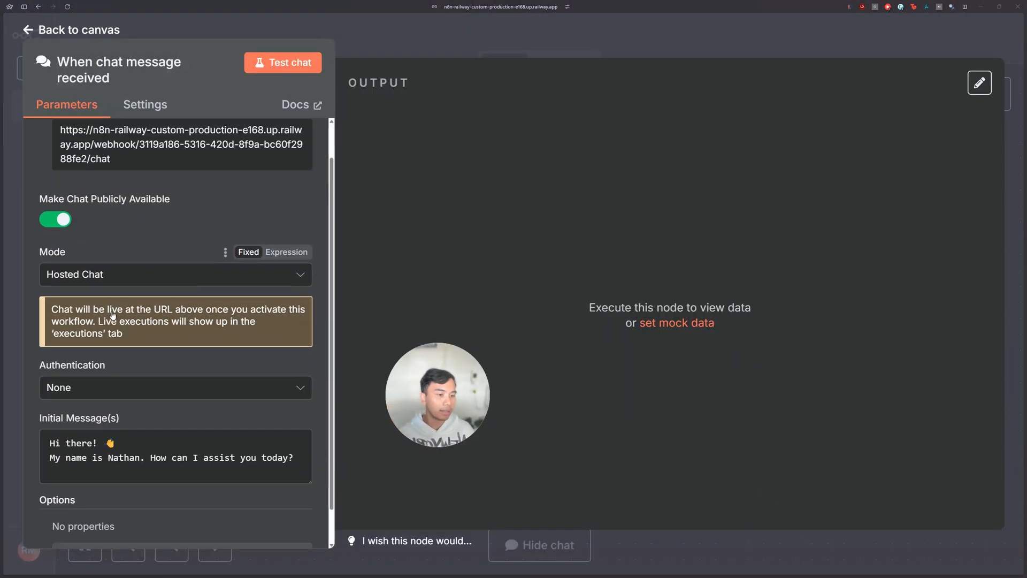
click(93, 343)
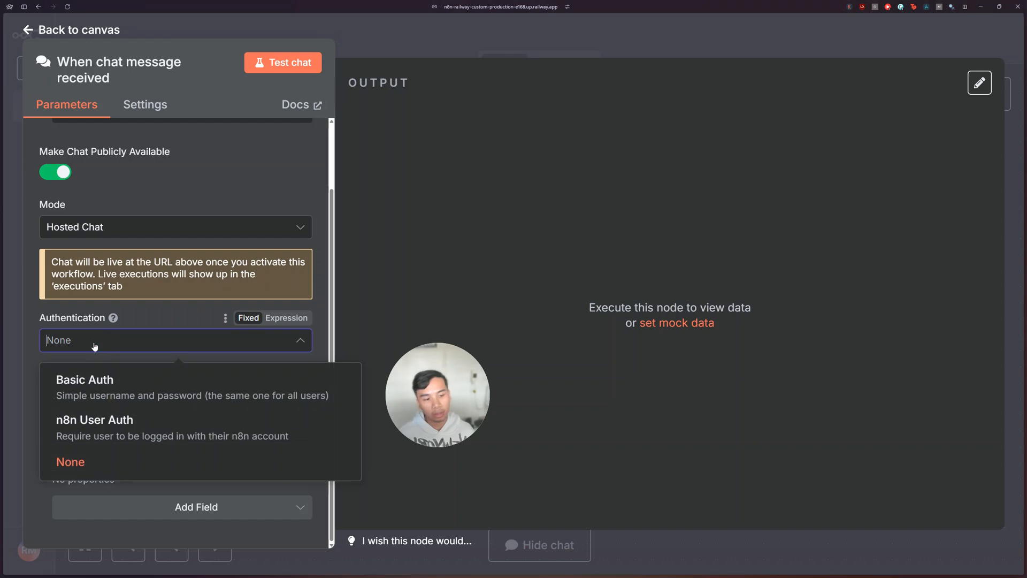
click(85, 382)
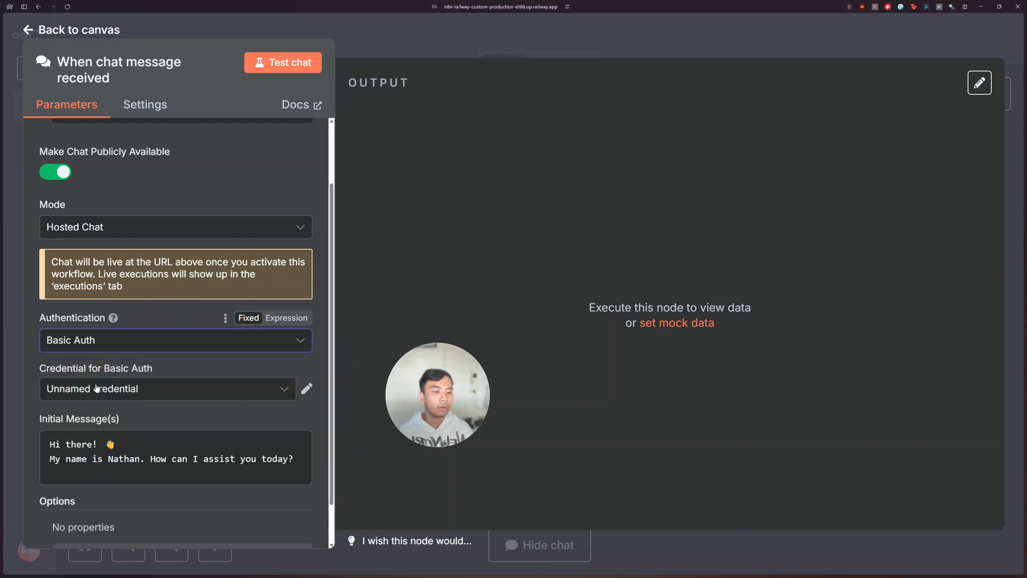
click(278, 390)
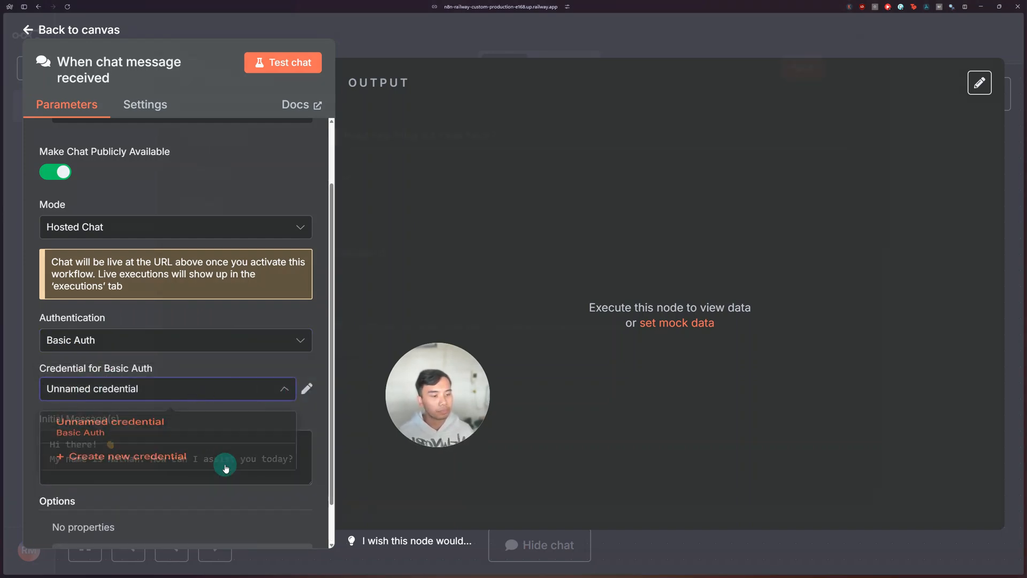
click(223, 469)
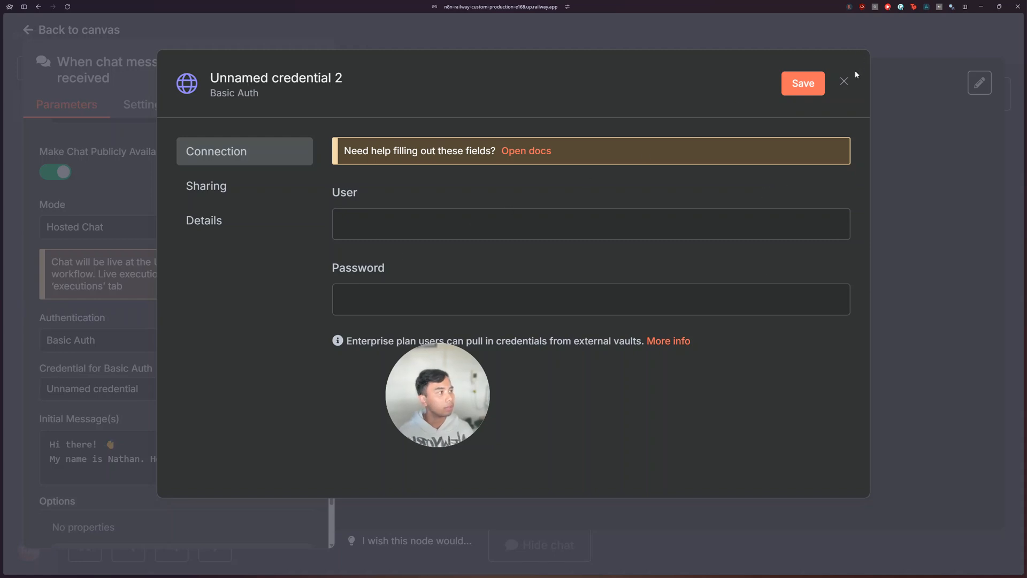
click(845, 82)
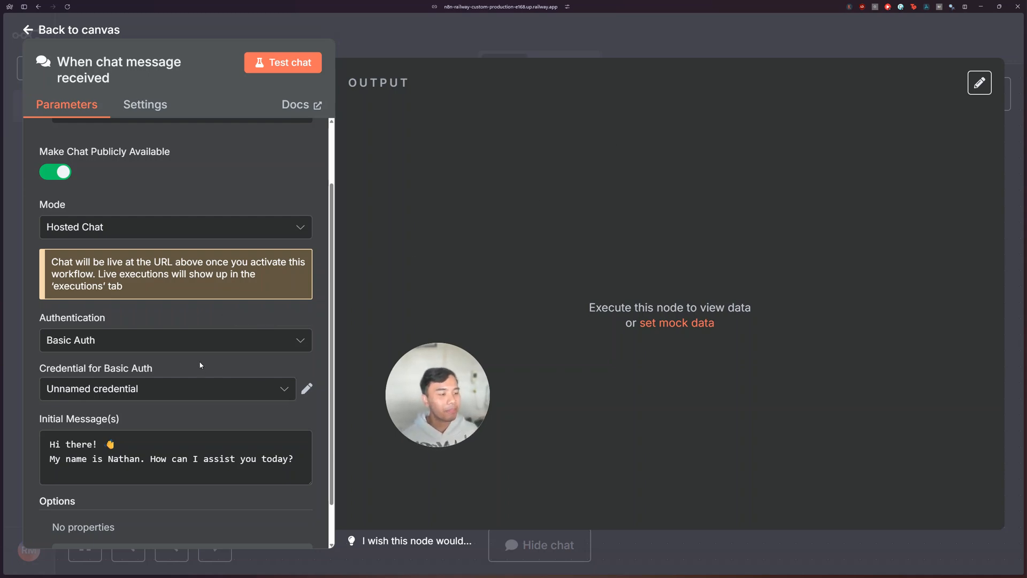
Step: Try n8n User Auth and Basic Auth for the chat, and return authentication to None
click(229, 341)
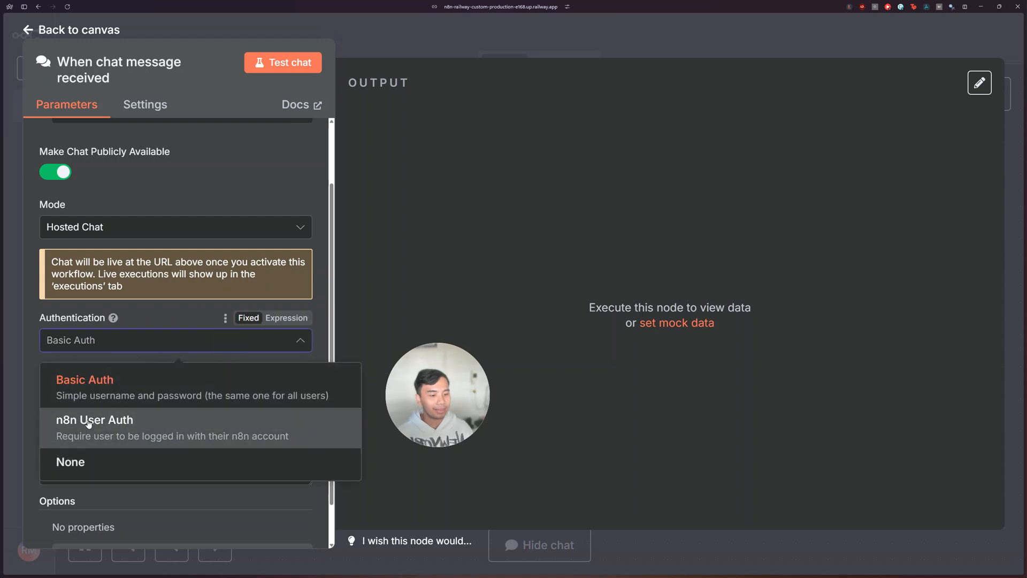
click(87, 421)
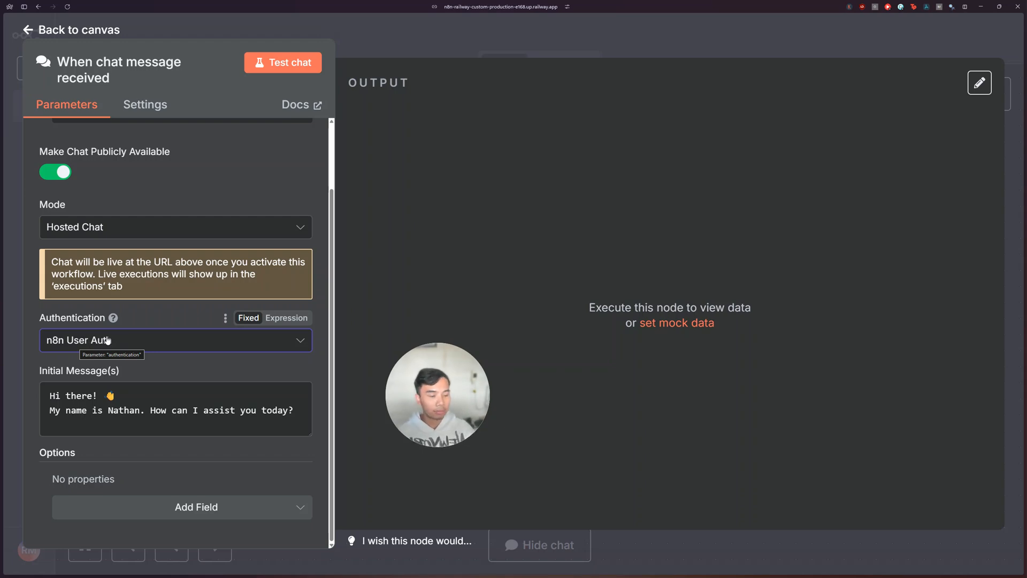
click(108, 340)
click(85, 380)
click(96, 340)
click(84, 462)
Step: Compare the trigger's initial messages with the greeting on the hosted chat page
click(133, 399)
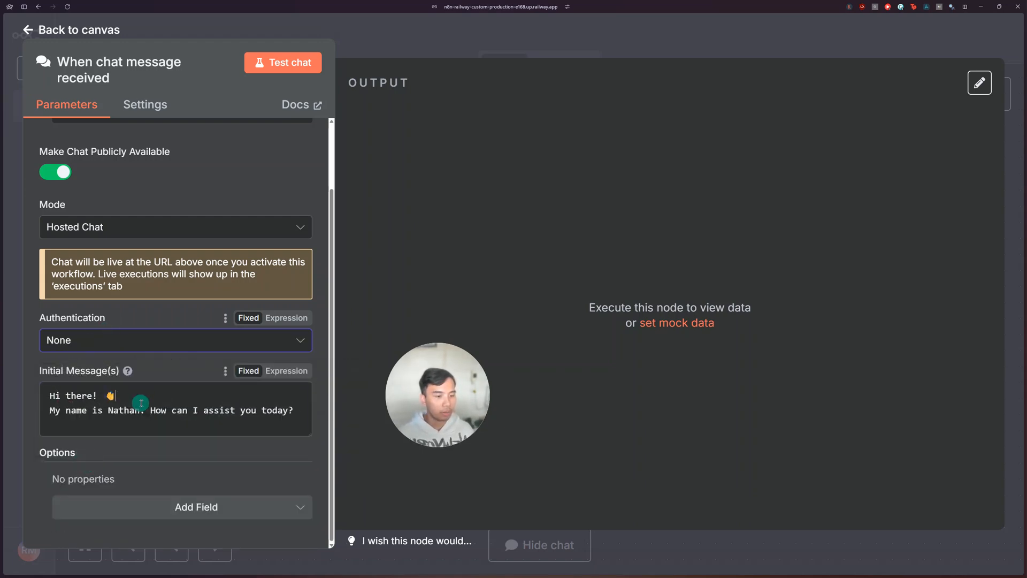
drag(49, 399, 226, 420)
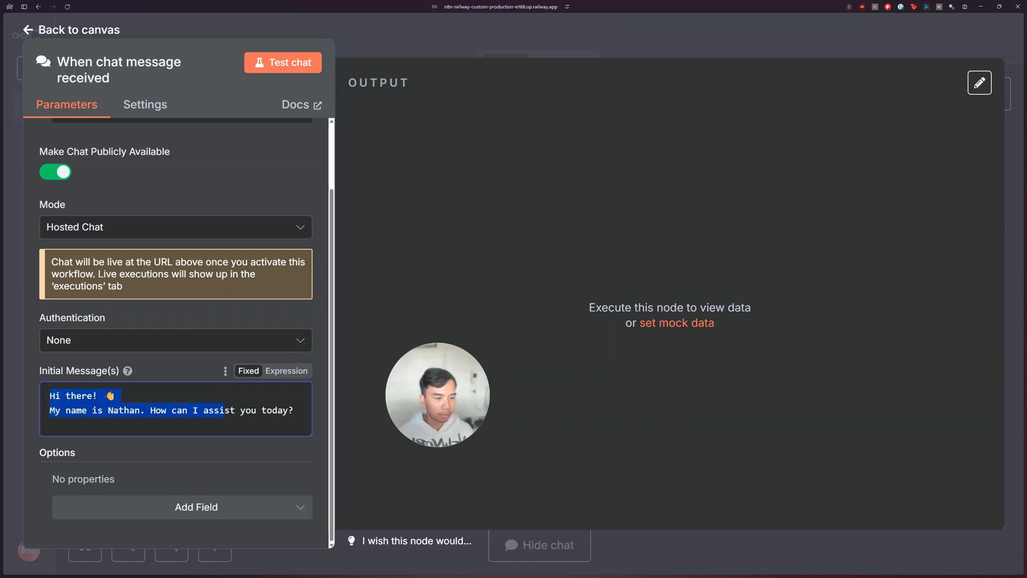
mouse_move(5, 202)
click(41, 121)
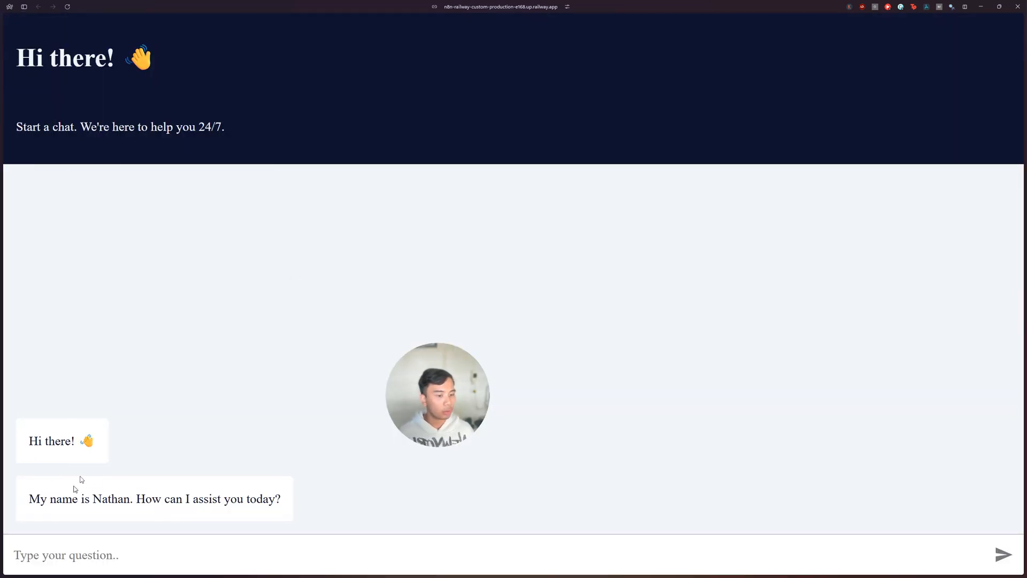
mouse_move(4, 278)
click(49, 138)
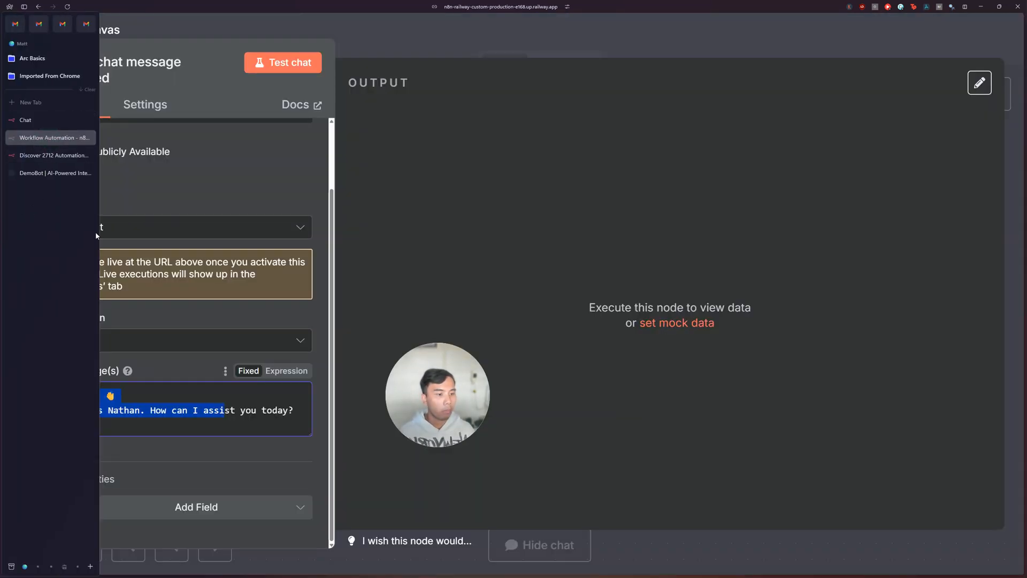
Step: Add the Title option to the chat trigger and examine the header text on the hosted chat page
click(198, 501)
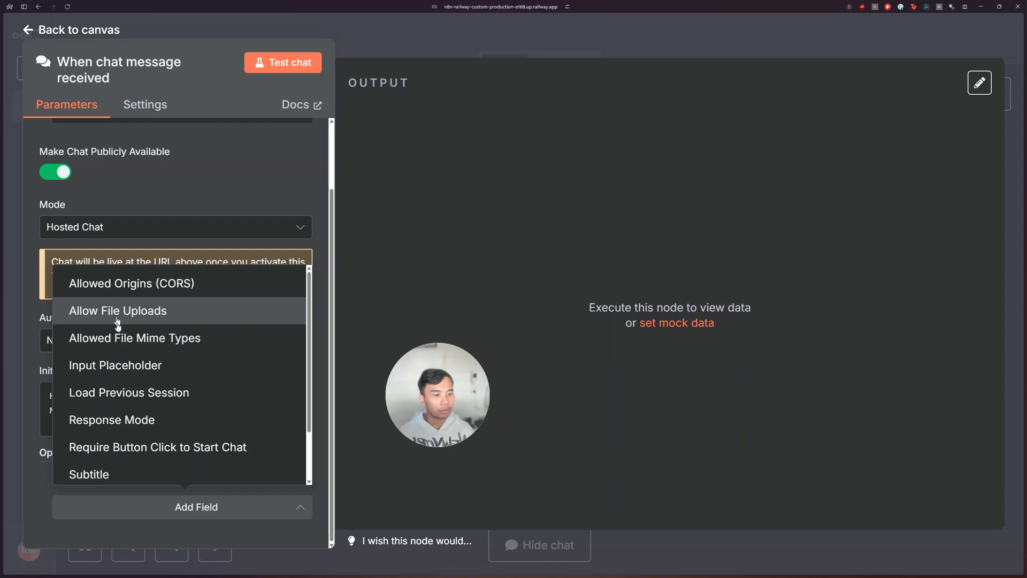
scroll(140, 332, down, 3)
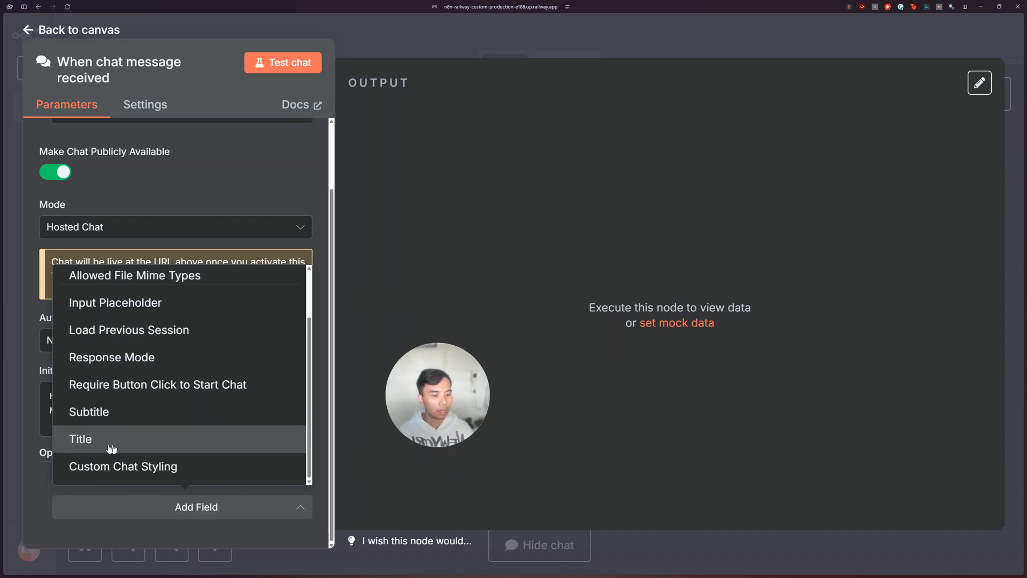
click(111, 449)
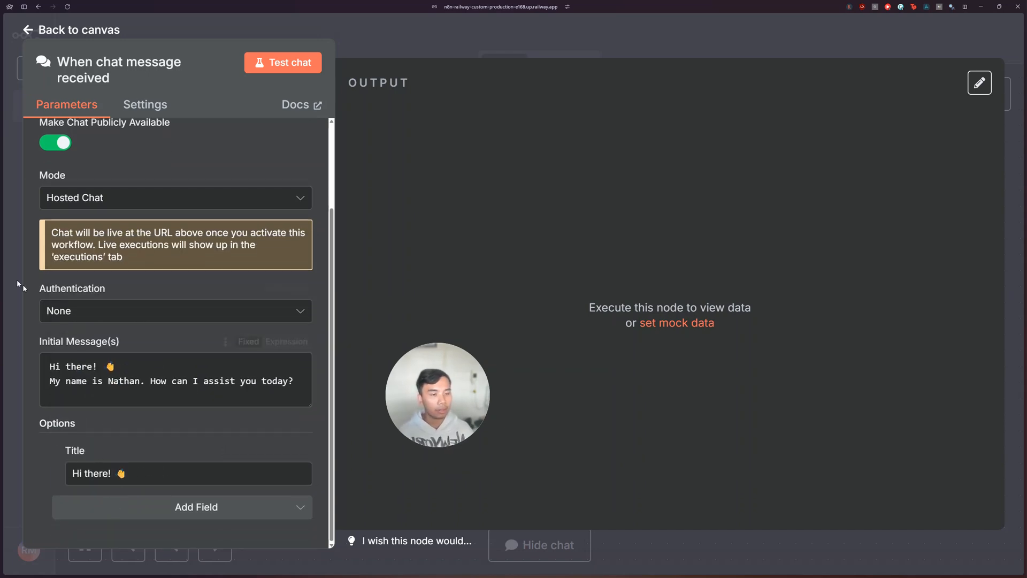
mouse_move(2, 257)
click(33, 117)
drag(27, 55, 172, 131)
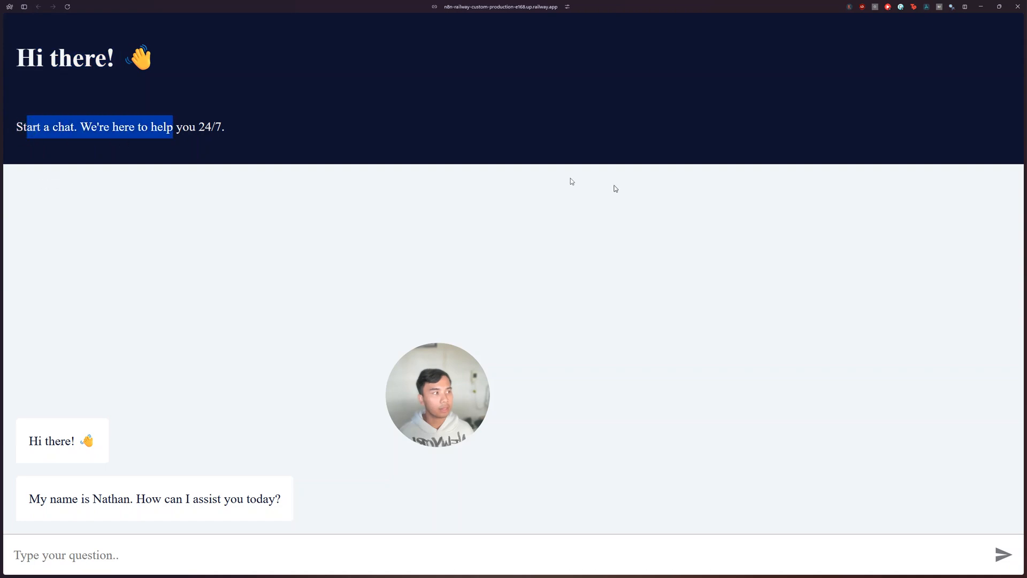
Step: Try the Custom Chat Styling option, review its default CSS, and remove both it and the Title option
mouse_move(2, 260)
click(35, 136)
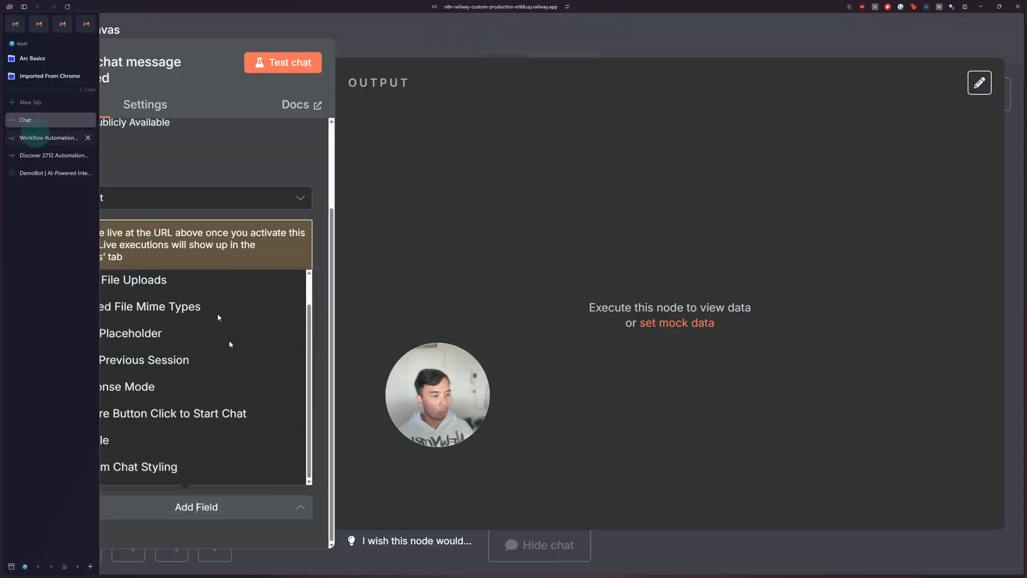
click(158, 470)
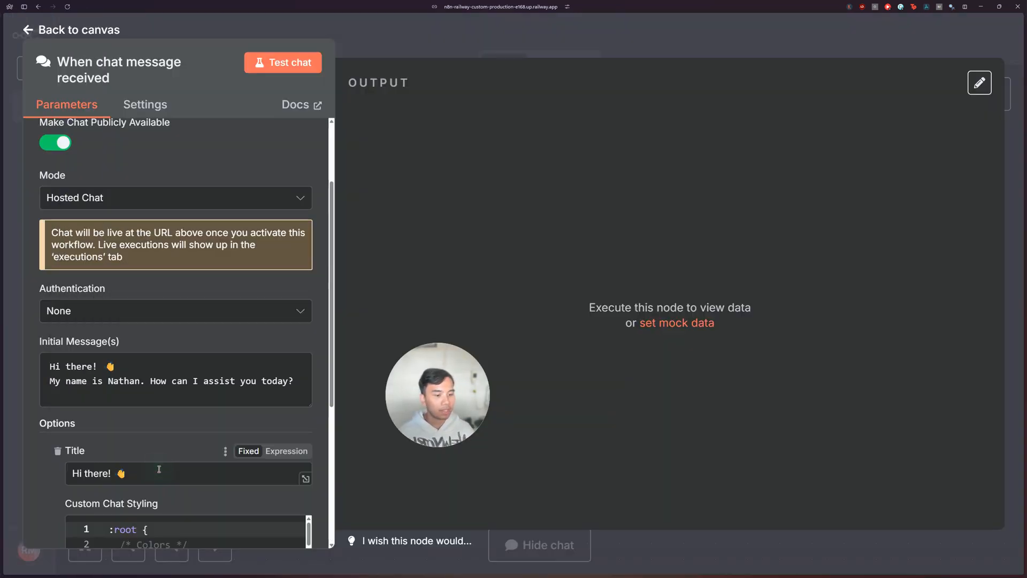
scroll(61, 452, down, 2)
scroll(38, 465, down, 3)
scroll(168, 386, down, 20)
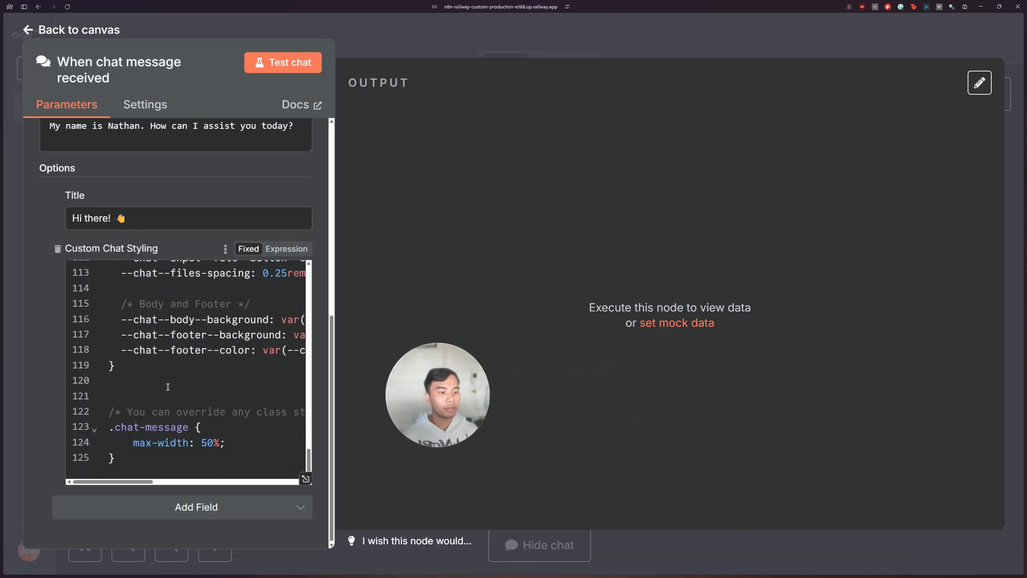
click(58, 249)
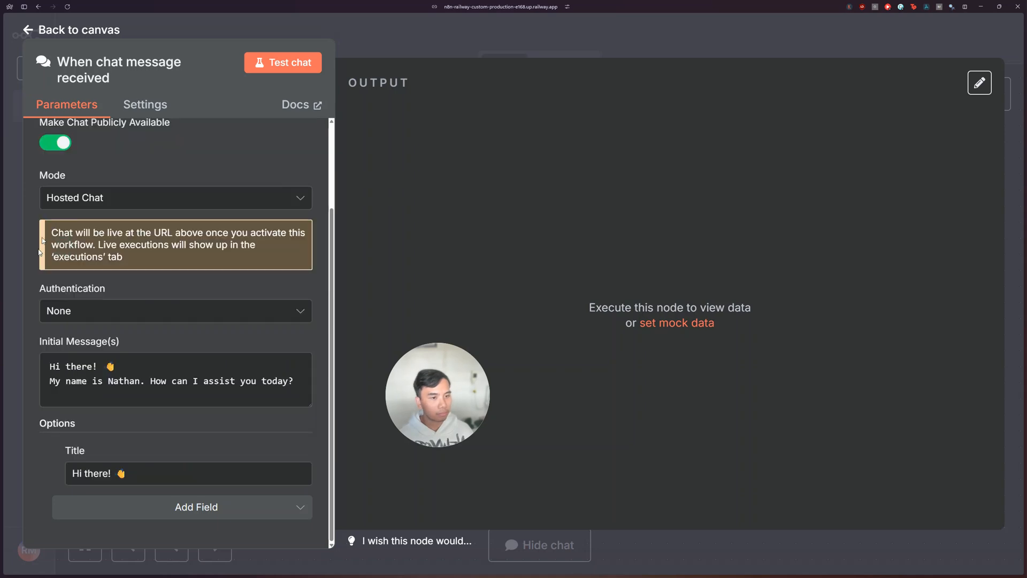
click(57, 452)
Step: Set the chat trigger's mode to Embedded Chat
scroll(107, 444, up, 2)
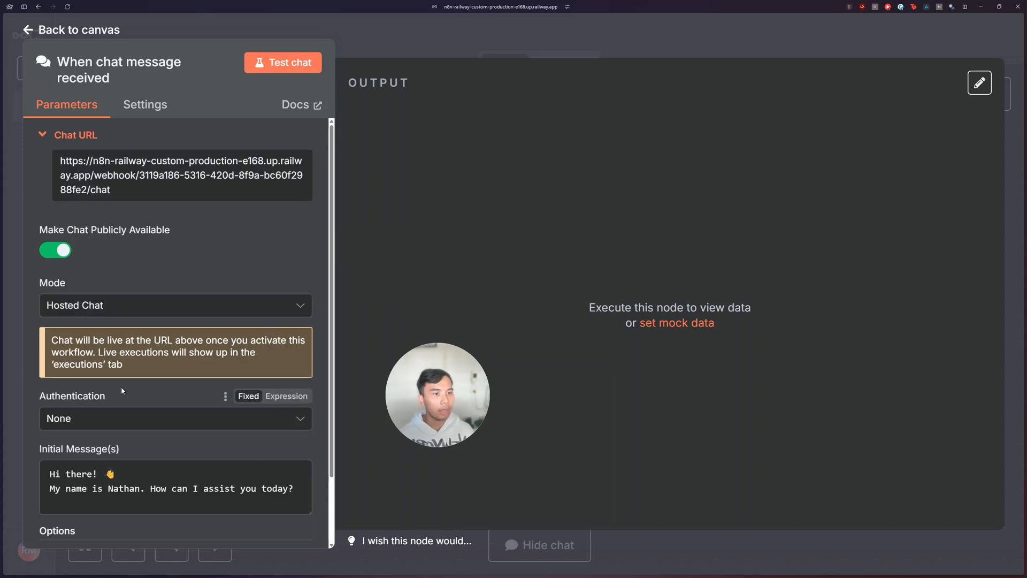
click(119, 305)
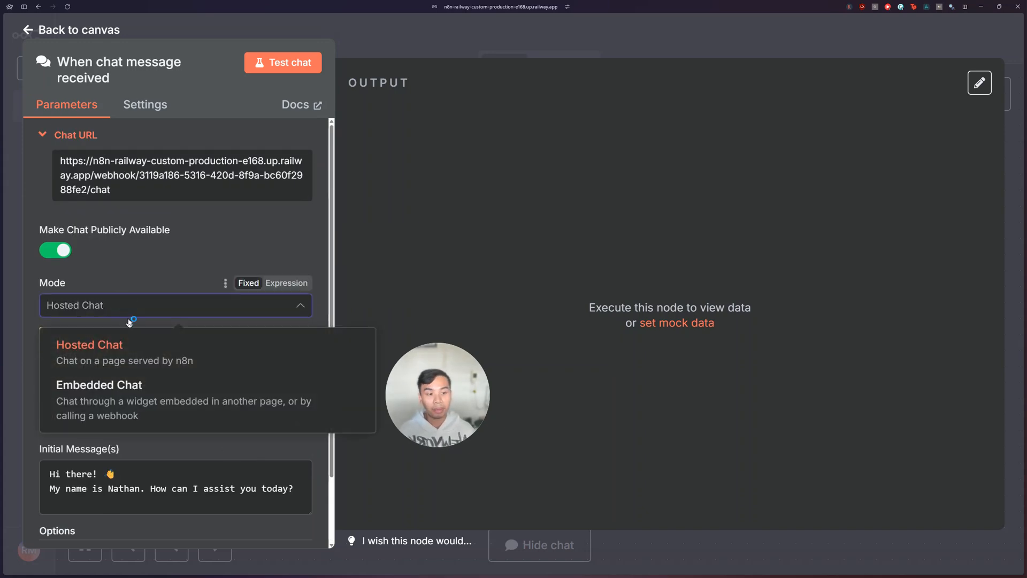
click(96, 408)
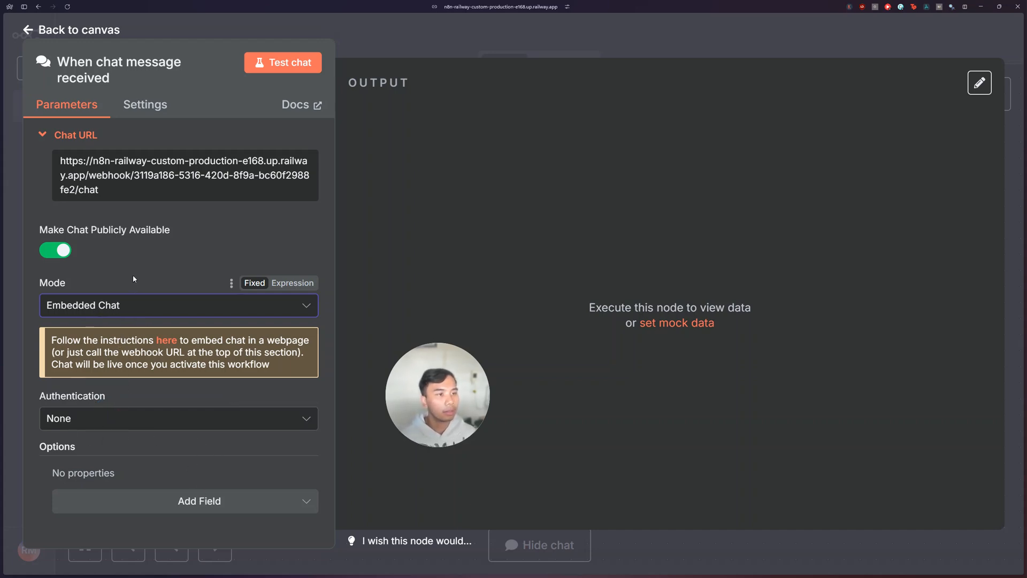
mouse_move(4, 134)
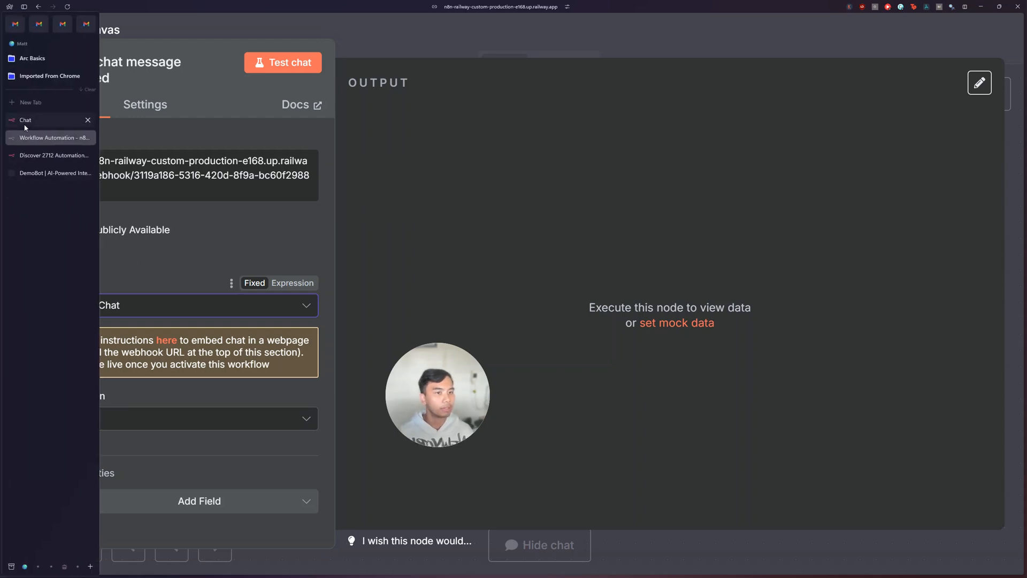
click(30, 104)
text(n8n chat)
key(Return)
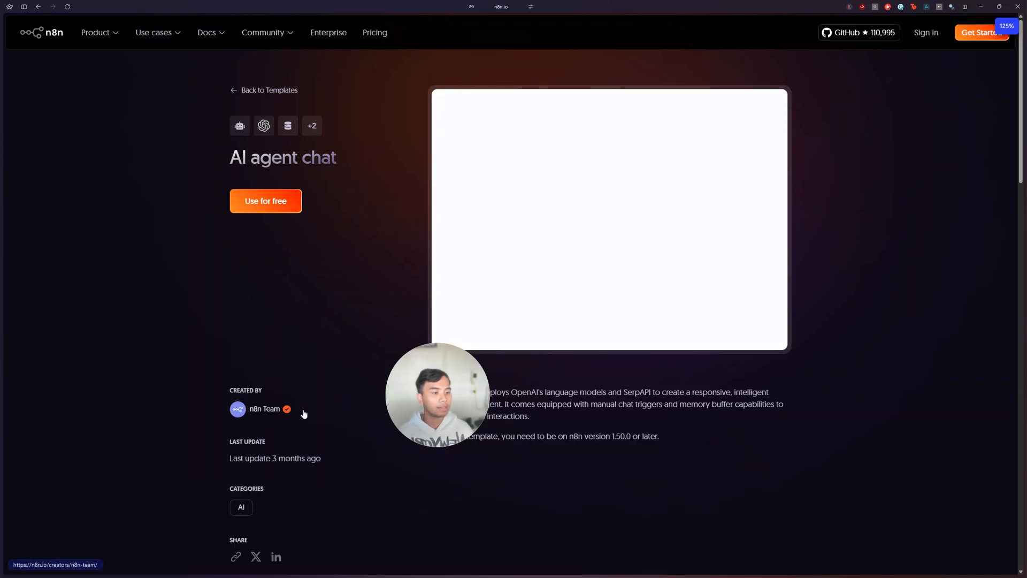
click(38, 7)
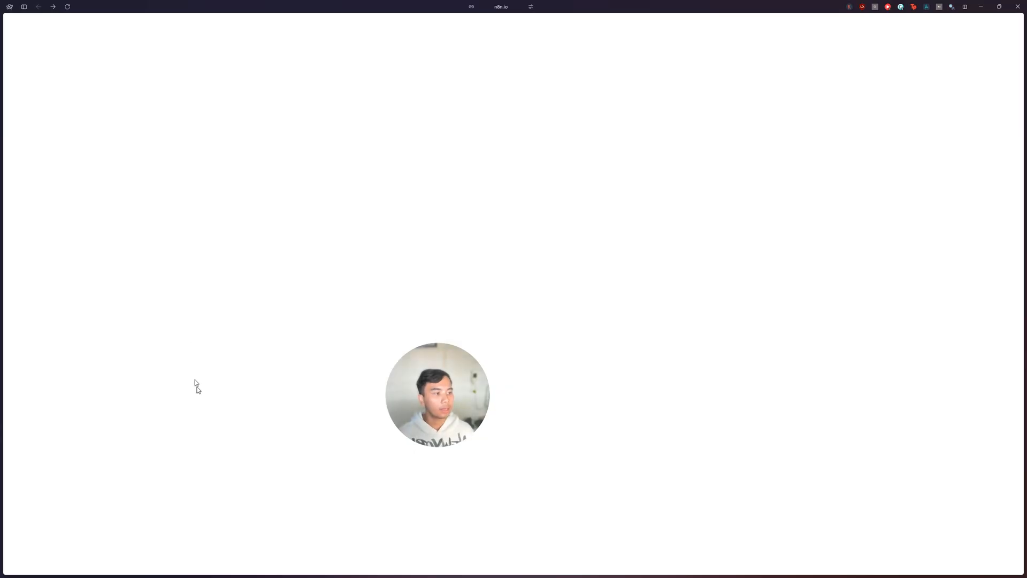
click(166, 383)
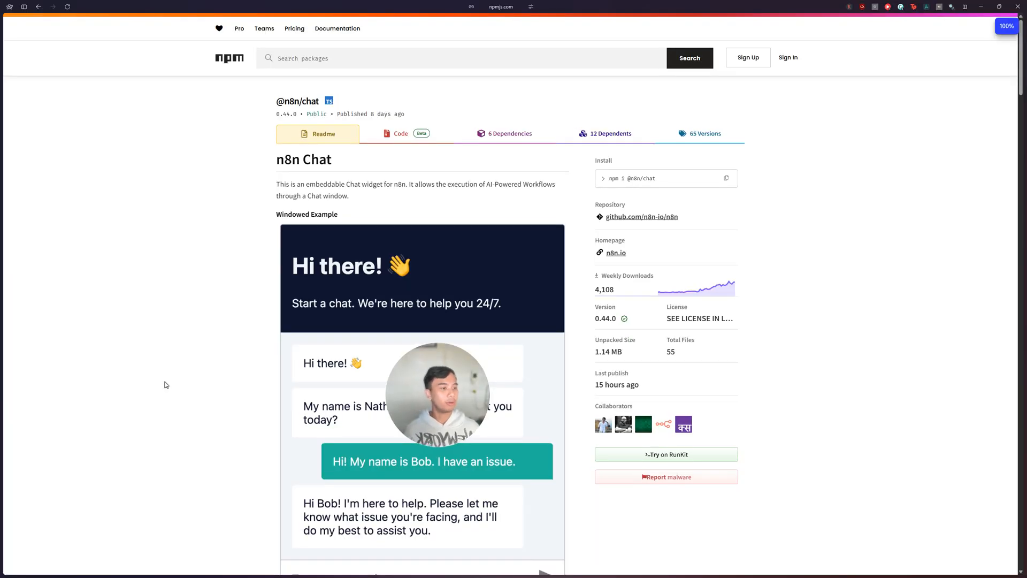
scroll(207, 325, down, 3)
scroll(303, 311, down, 6)
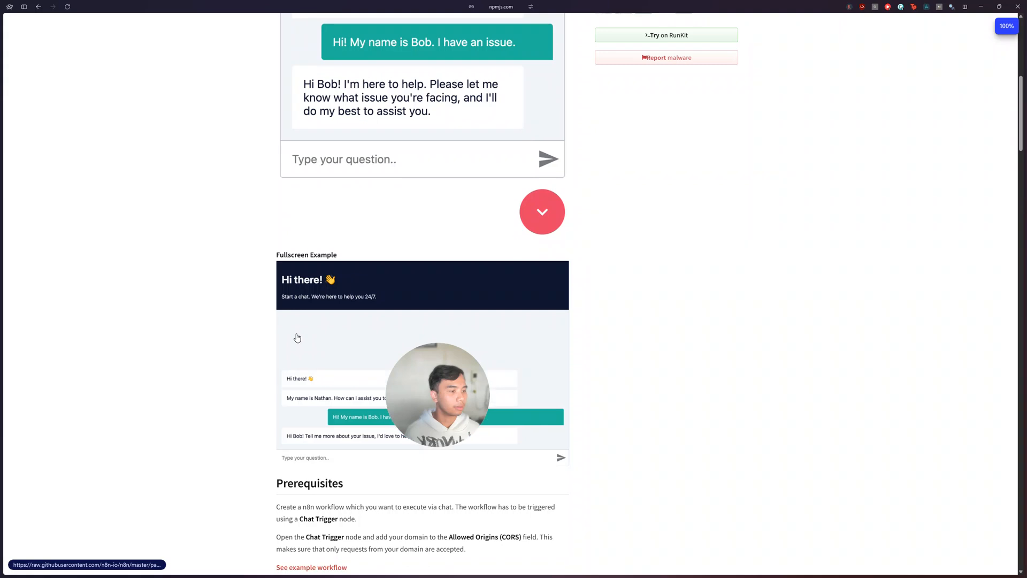
scroll(543, 238, up, 1)
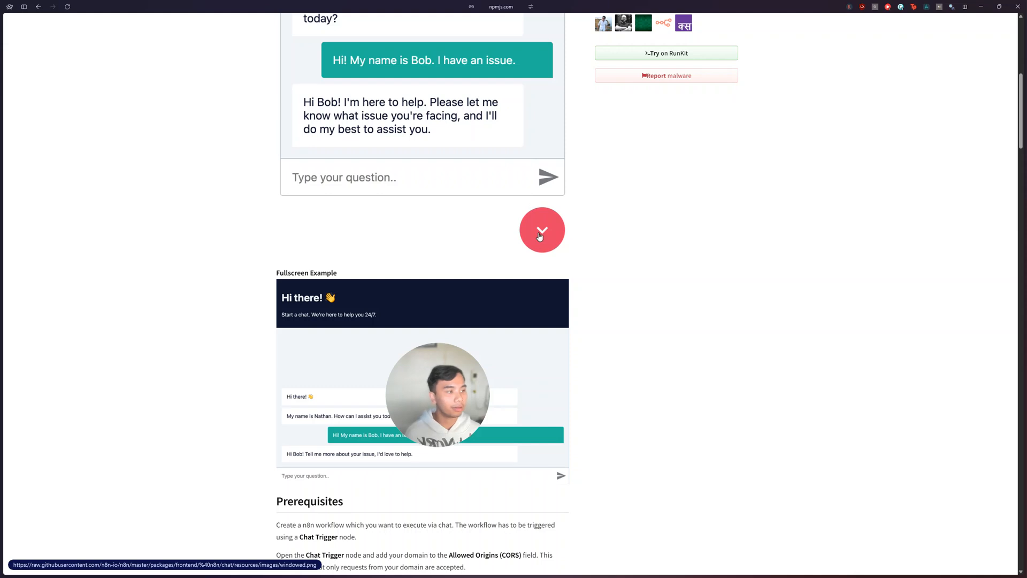
scroll(582, 381, down, 7)
scroll(582, 381, down, 5)
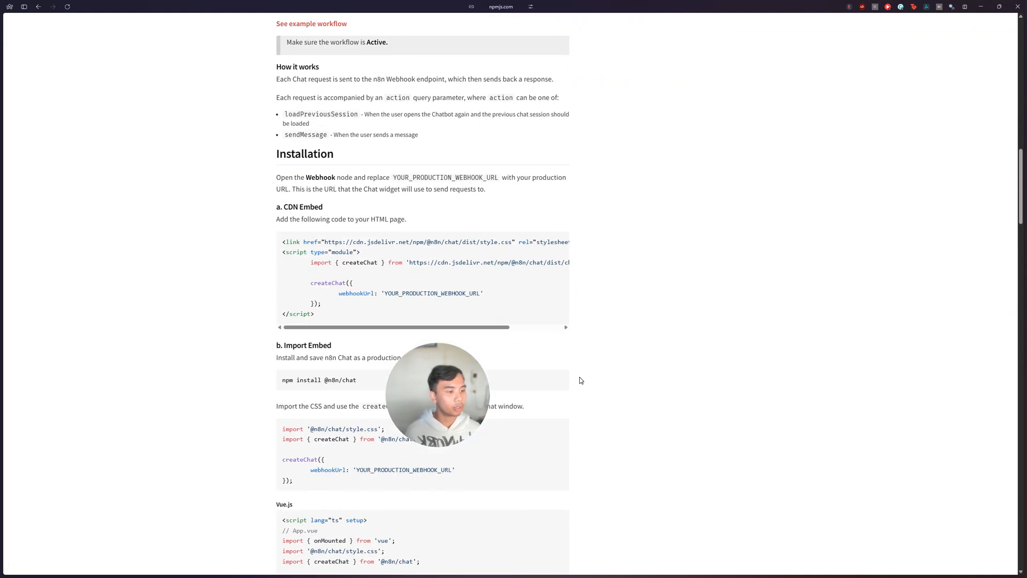
drag(319, 200, 272, 116)
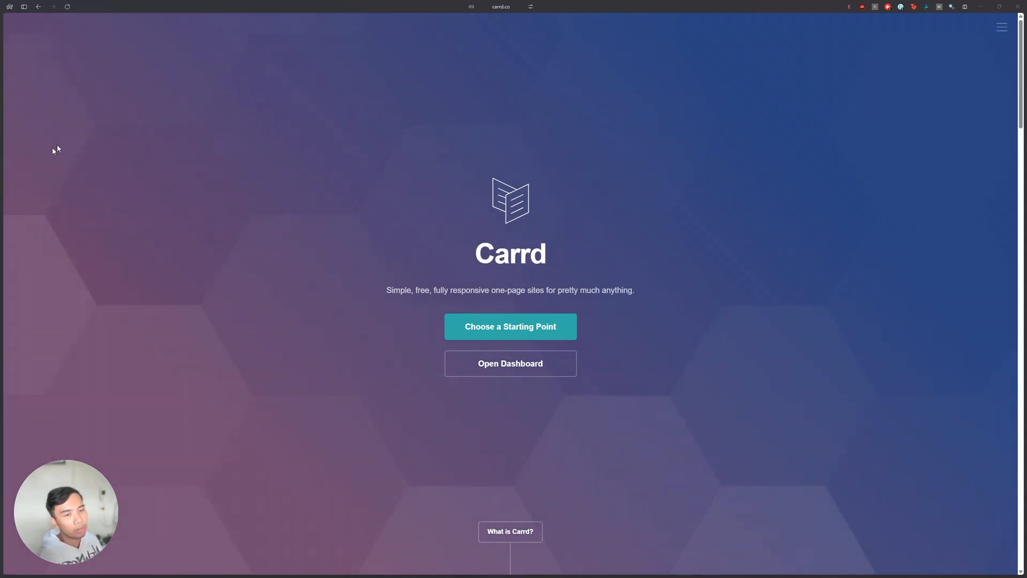
Step: Switch to the MM Digital site in the Carrd editor and add an Embed element of type Code
click(34, 137)
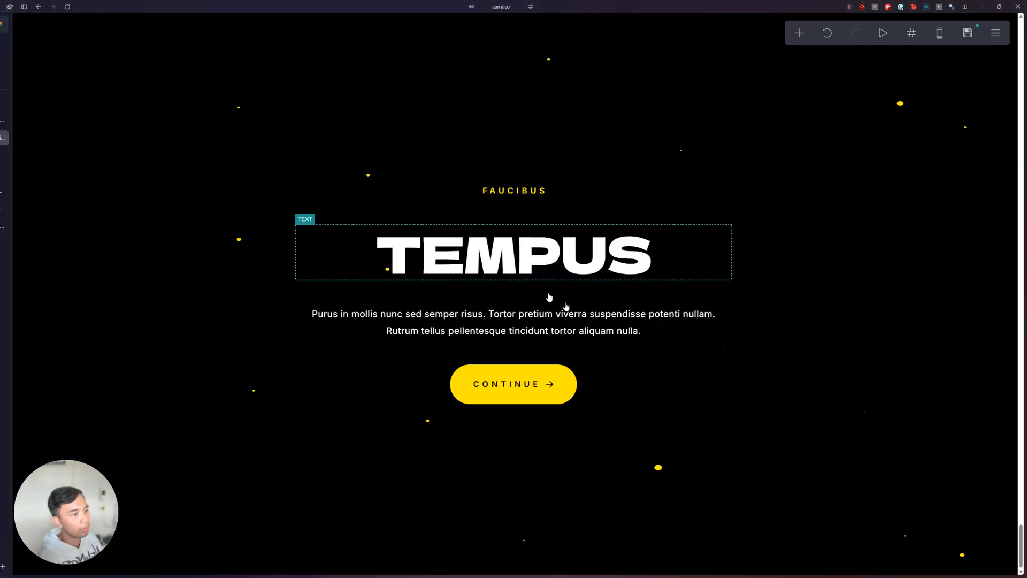
scroll(658, 362, up, 20)
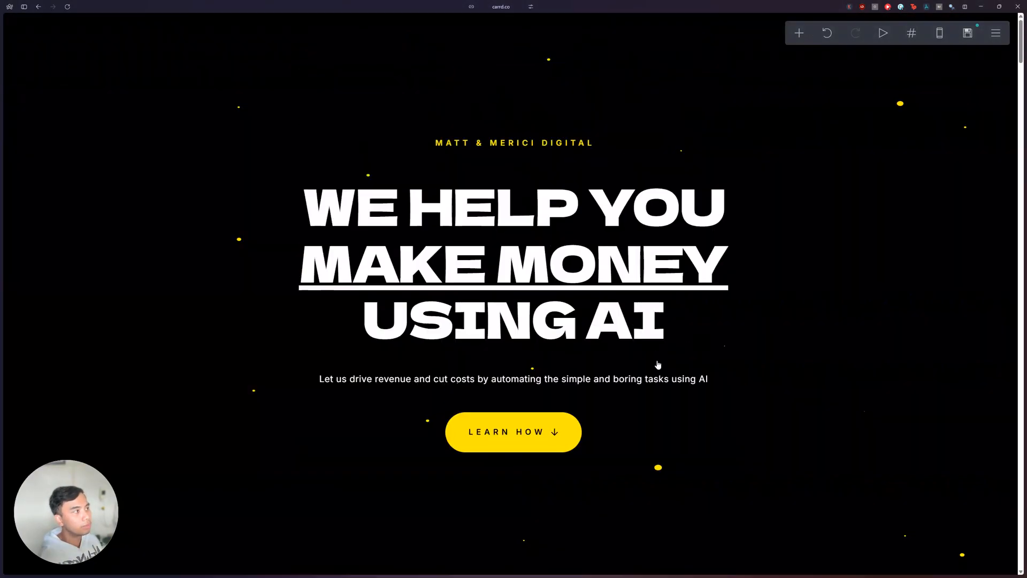
click(800, 32)
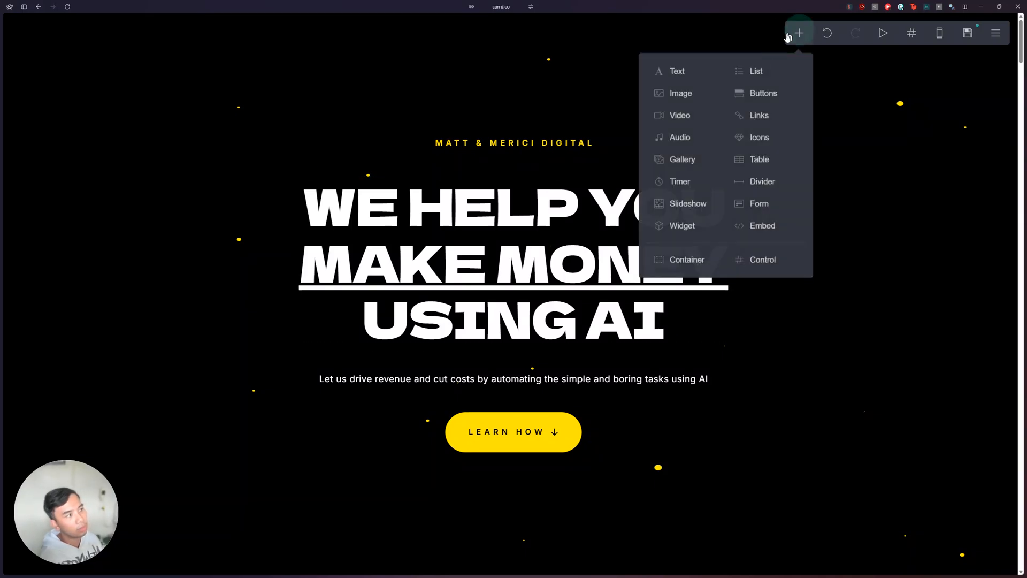
click(757, 231)
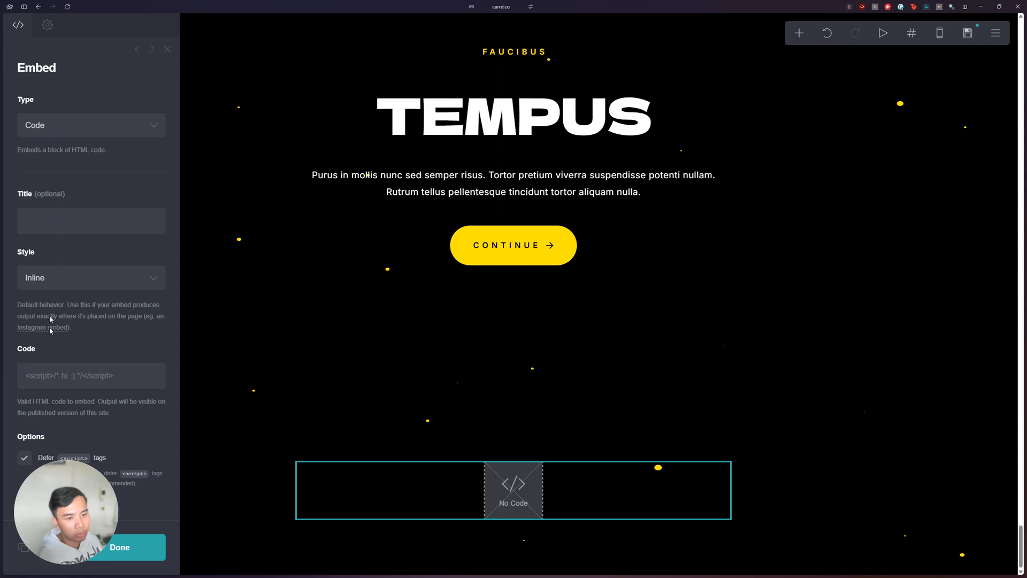
click(39, 155)
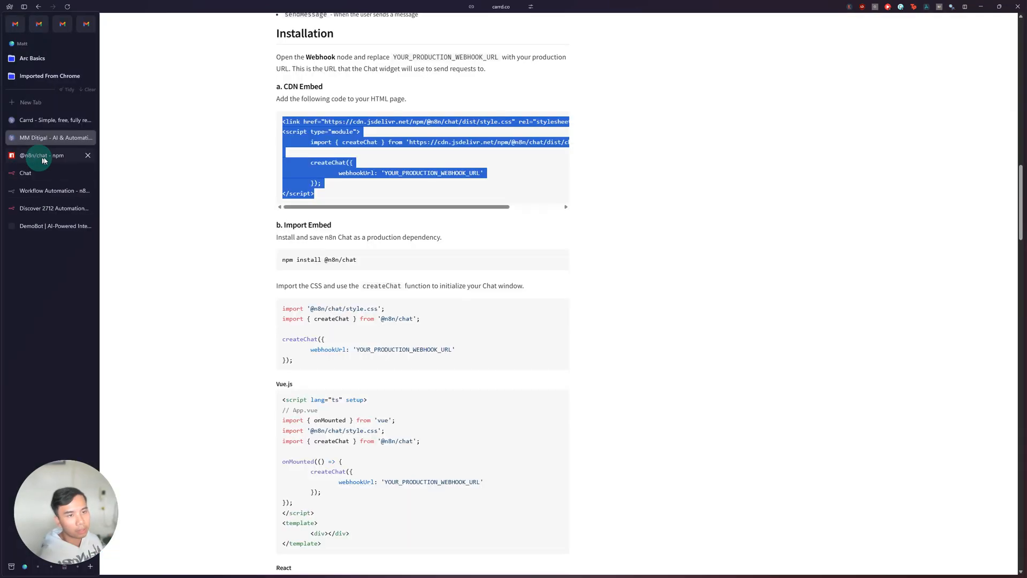
right_click(321, 158)
click(334, 163)
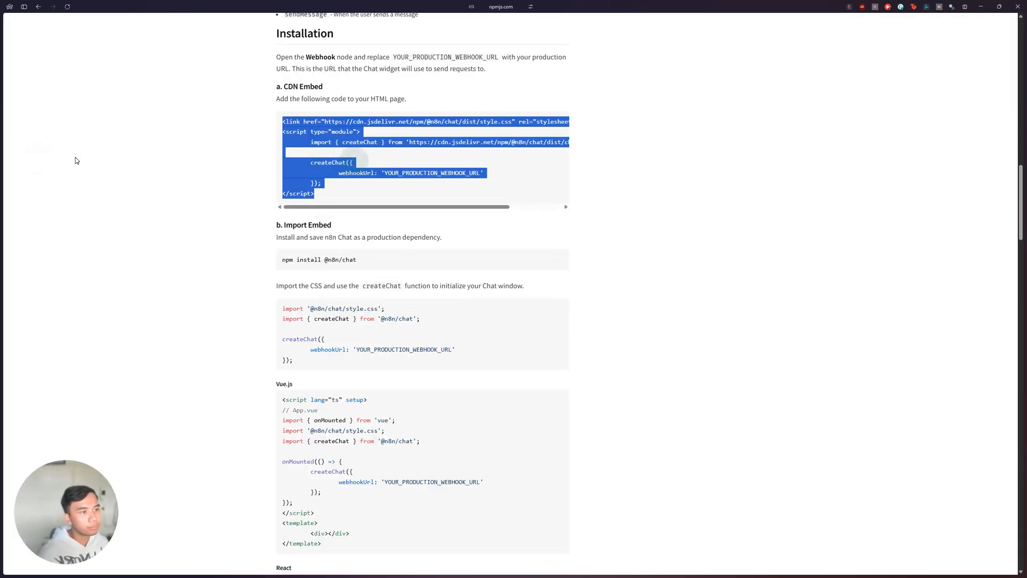
mouse_move(4, 144)
click(38, 121)
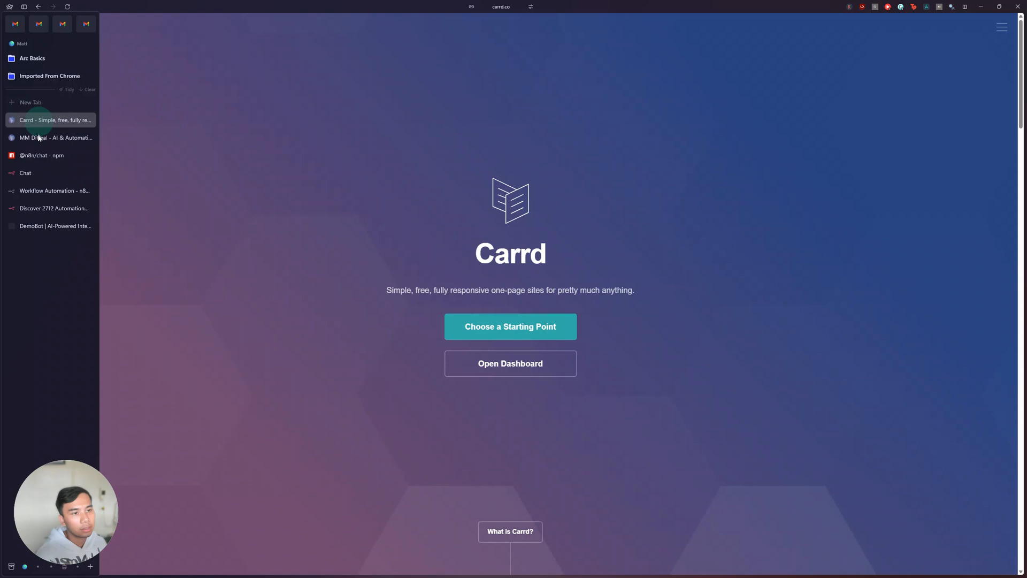
click(90, 371)
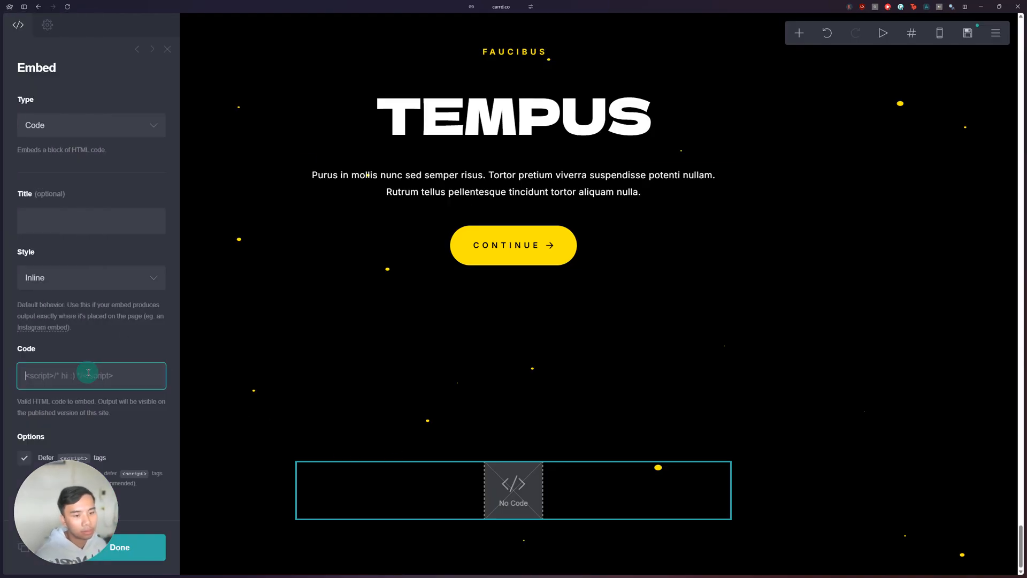
key(ctrl+v)
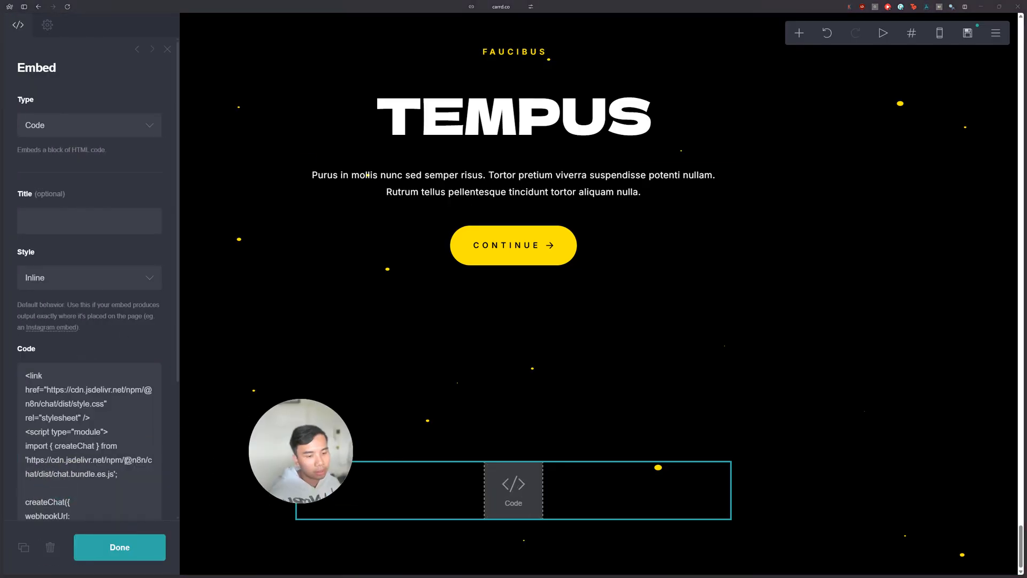
Step: Copy the chat trigger's Chat URL from the n8n workflow, return to the canvas, and save the workflow
scroll(128, 460, down, 3)
drag(51, 422, 35, 413)
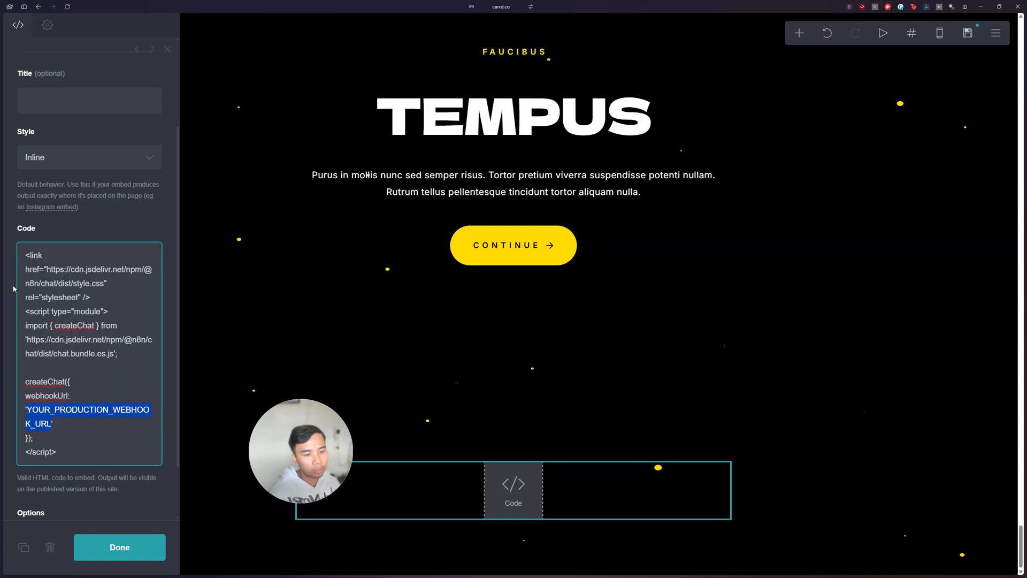
mouse_move(2, 268)
click(35, 174)
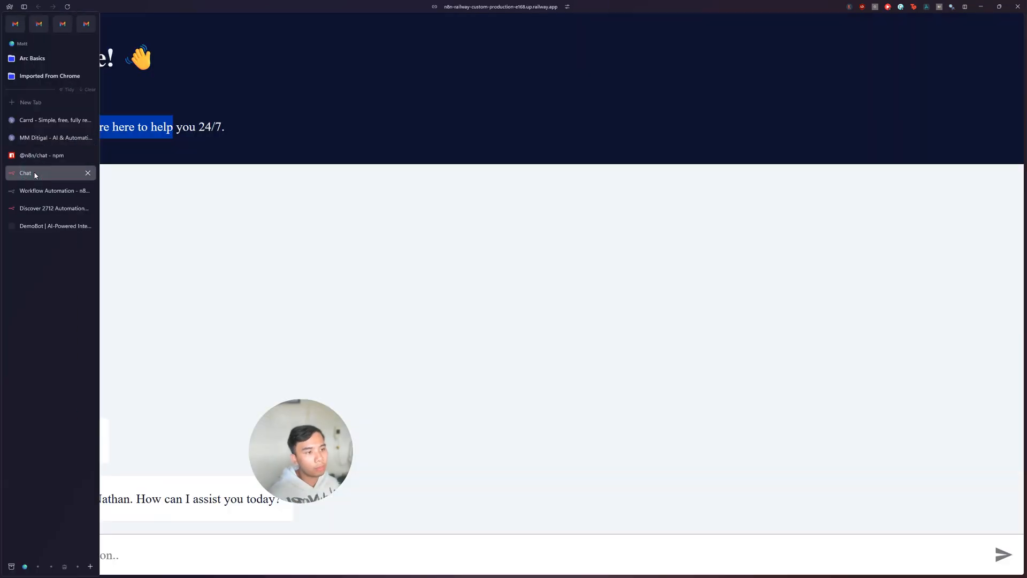
click(33, 191)
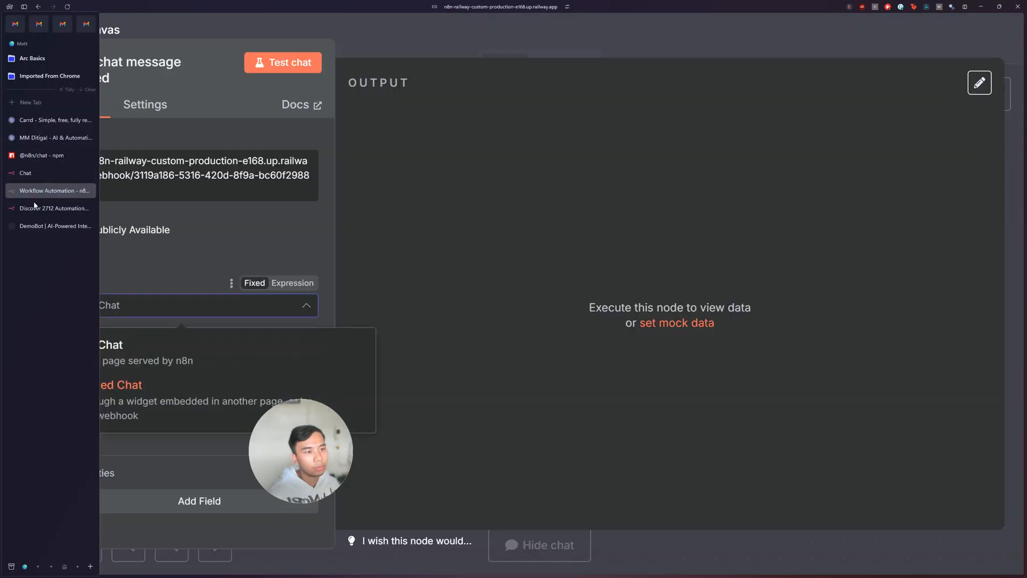
click(219, 206)
click(145, 166)
click(797, 38)
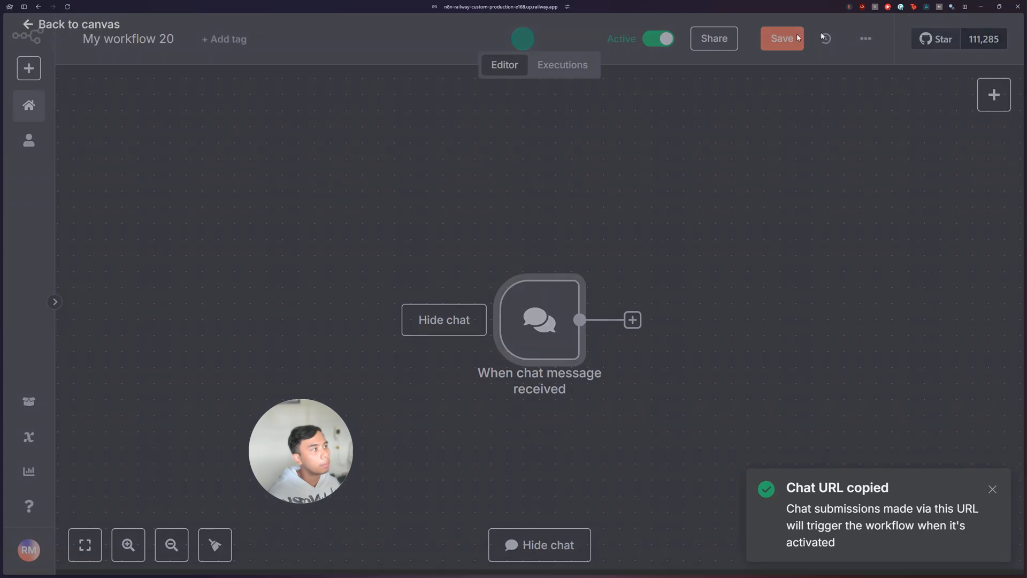
click(797, 37)
Step: Replace YOUR_PRODUCTION_WEBHOOK_URL in the Carrd embed's code with the copied Chat URL
mouse_move(2, 171)
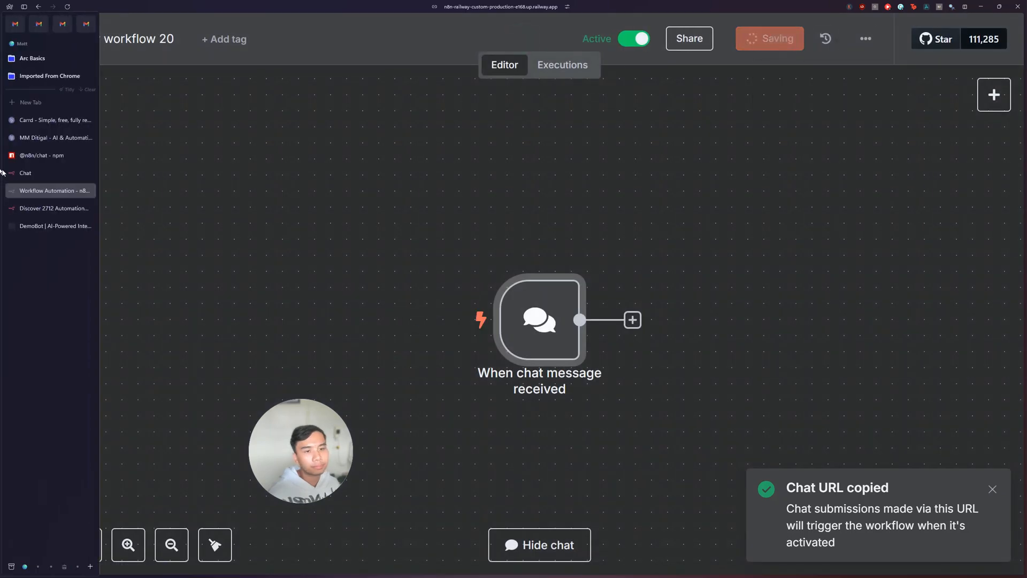
click(42, 121)
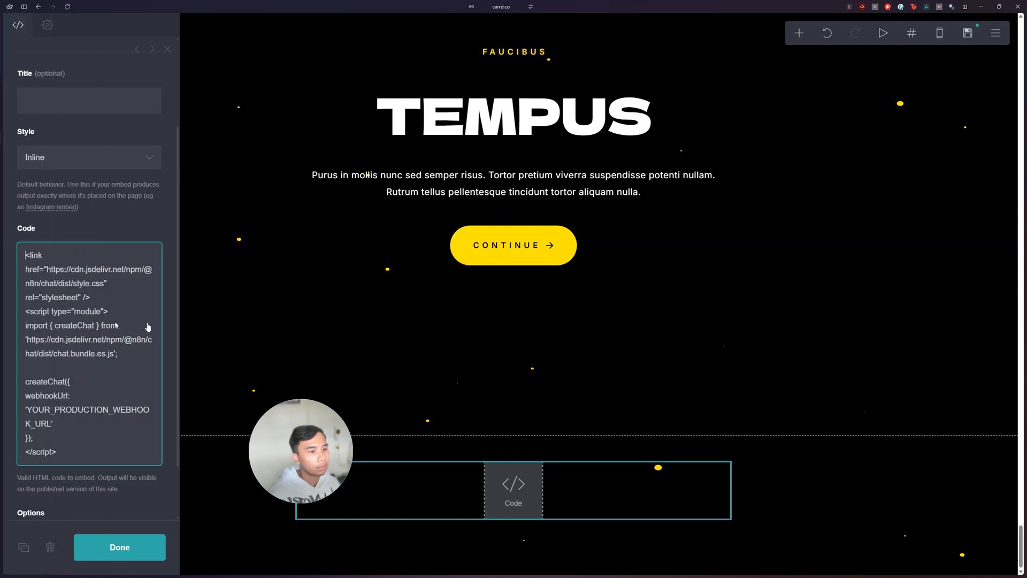
drag(51, 423, 36, 413)
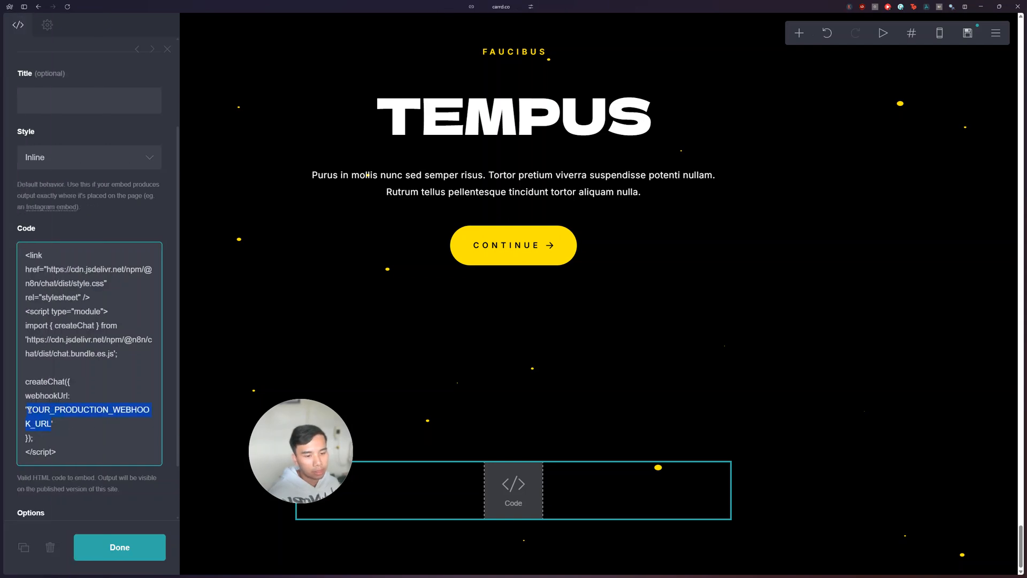
key(ctrl+v)
Step: Turn off deferring of script tags for the Carrd embed and apply its settings
scroll(93, 464, down, 3)
click(109, 546)
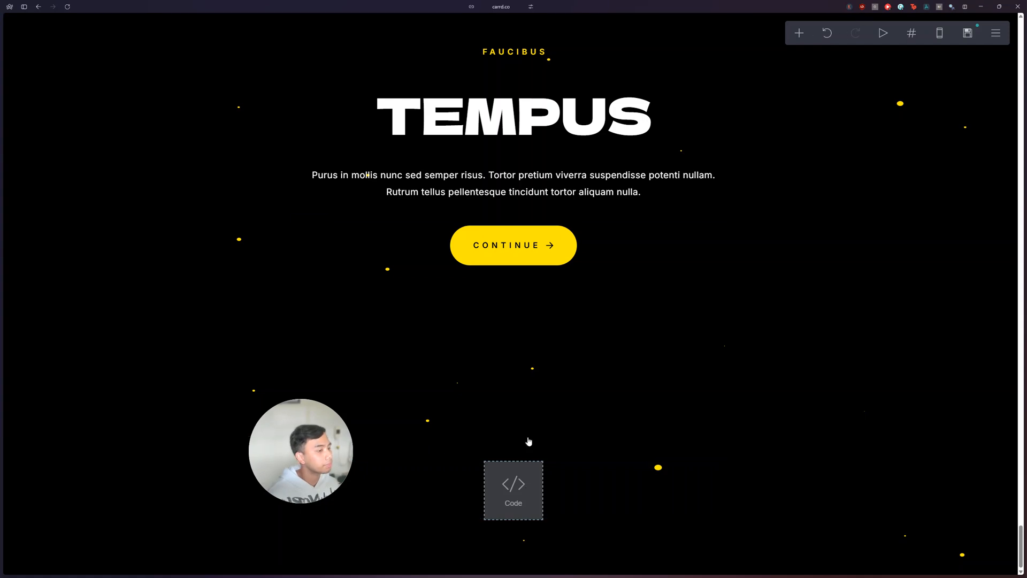
click(524, 479)
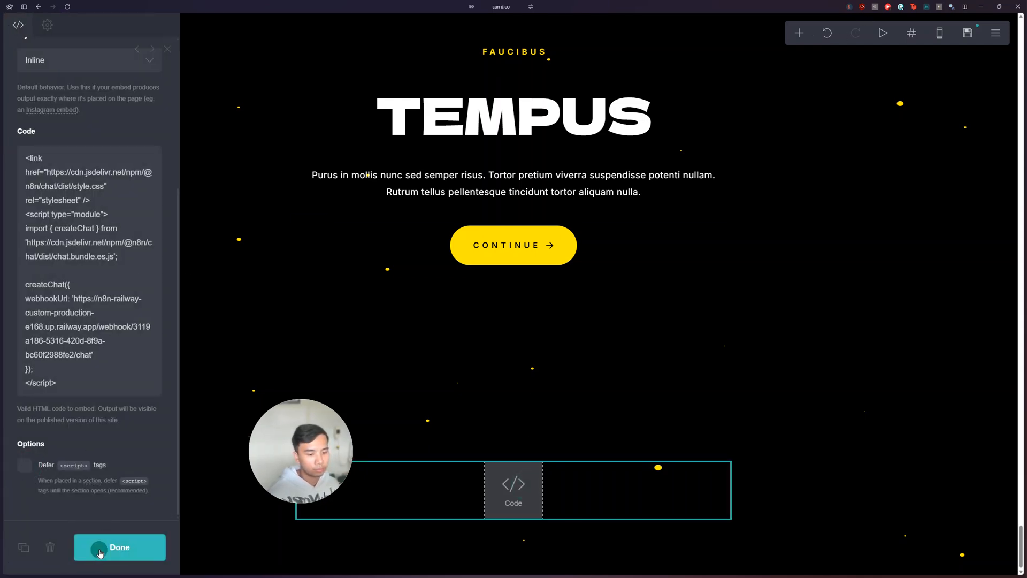
click(94, 546)
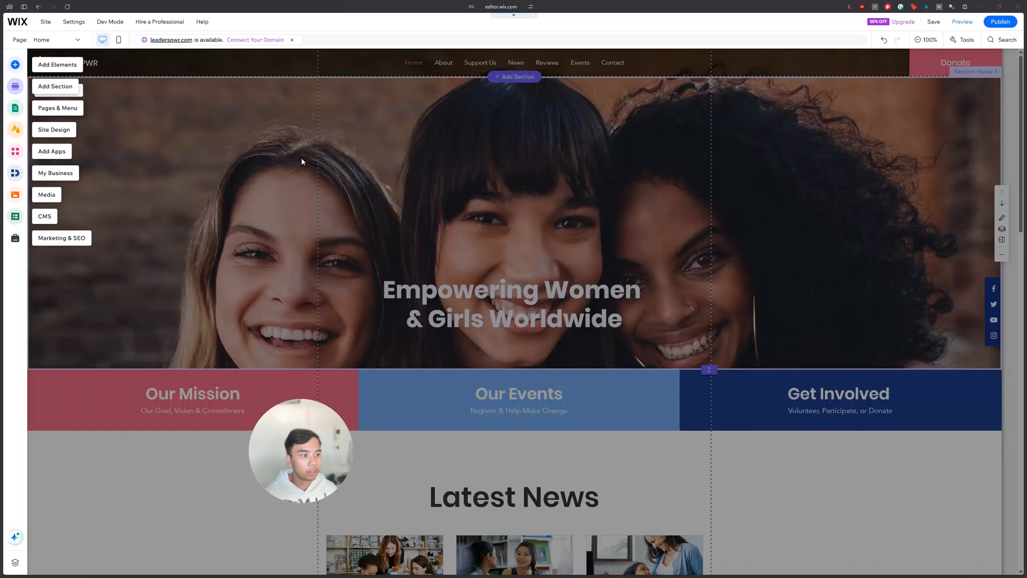
Step: In the Wix editor, add an Embed HTML element to the Home page's hero section
click(15, 65)
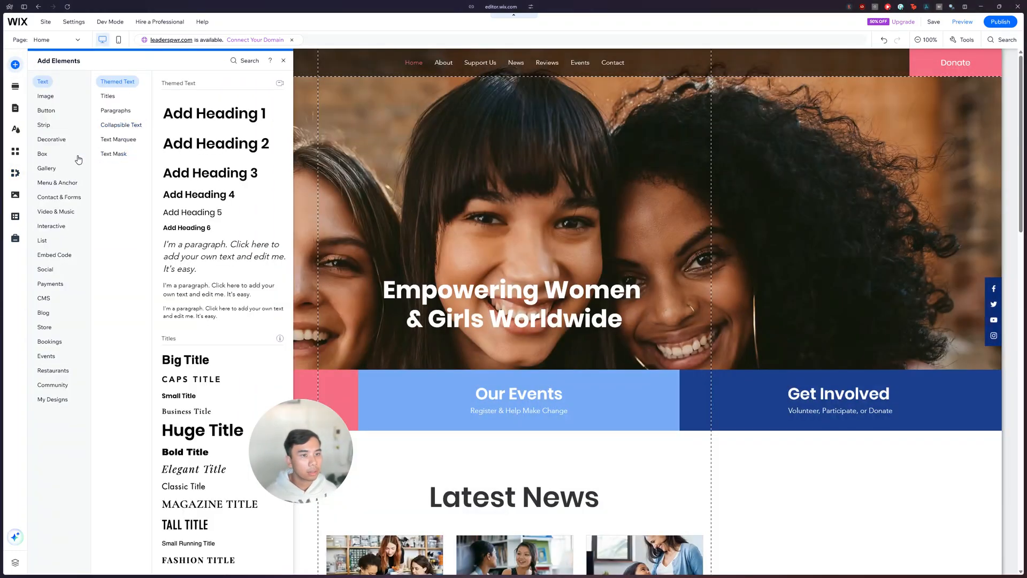
click(46, 97)
click(52, 256)
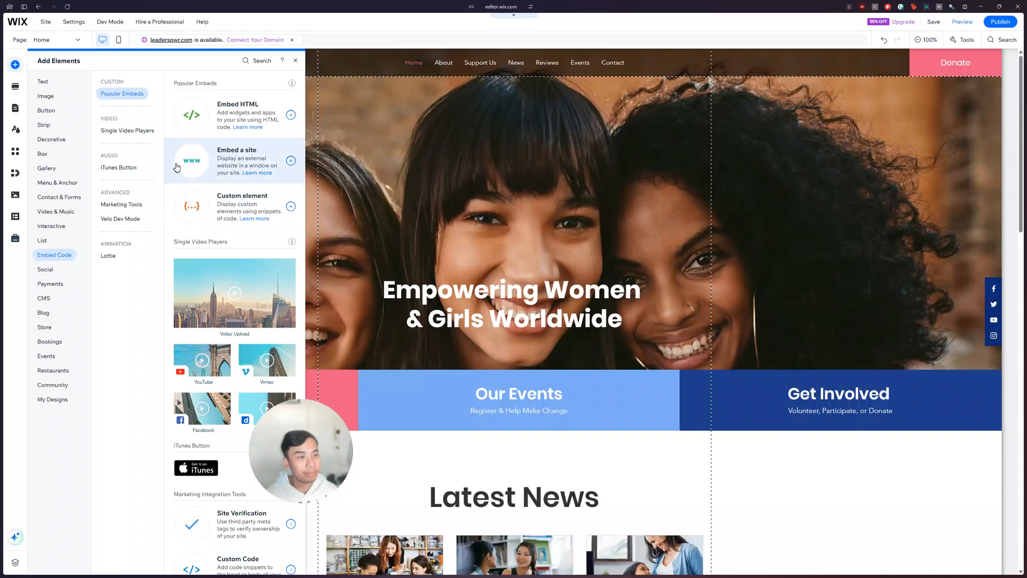
click(249, 114)
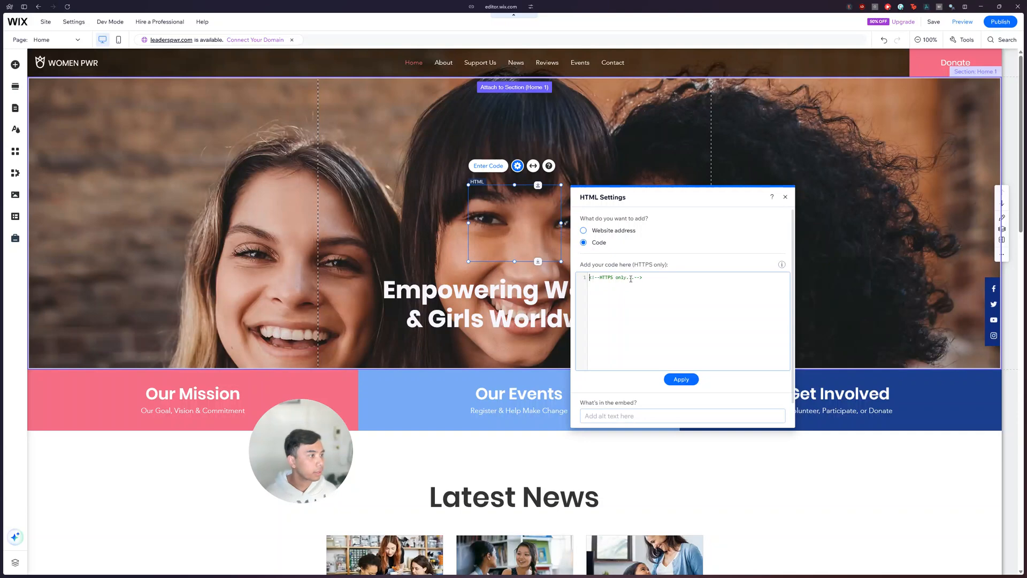
Step: Replace the placeholder comment in the Wix HTML element's code with the CDN Embed snippet copied from the npm page
click(636, 280)
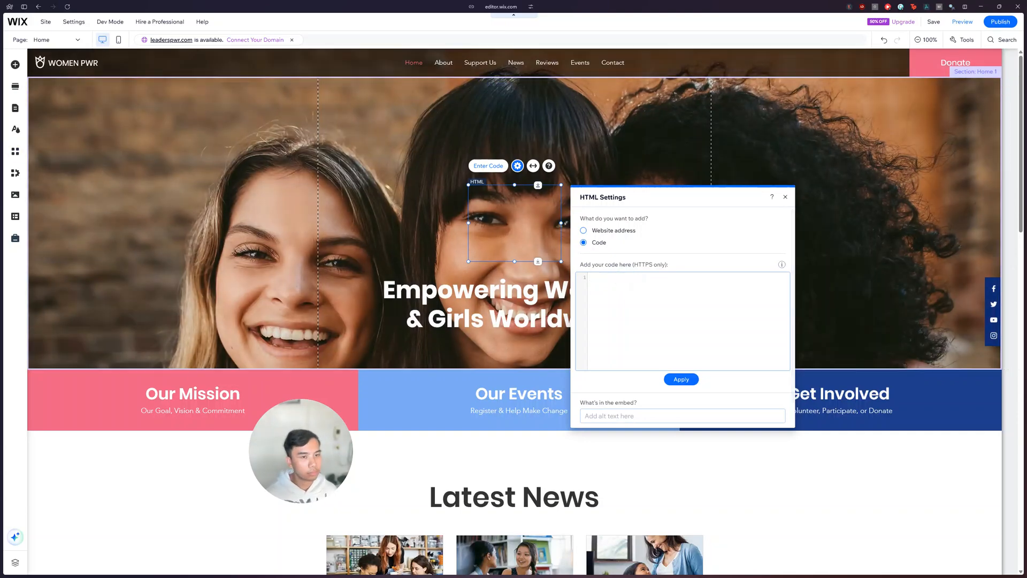
mouse_move(2, 187)
click(41, 191)
right_click(389, 142)
click(401, 151)
mouse_move(2, 150)
click(37, 138)
key(ctrl+v)
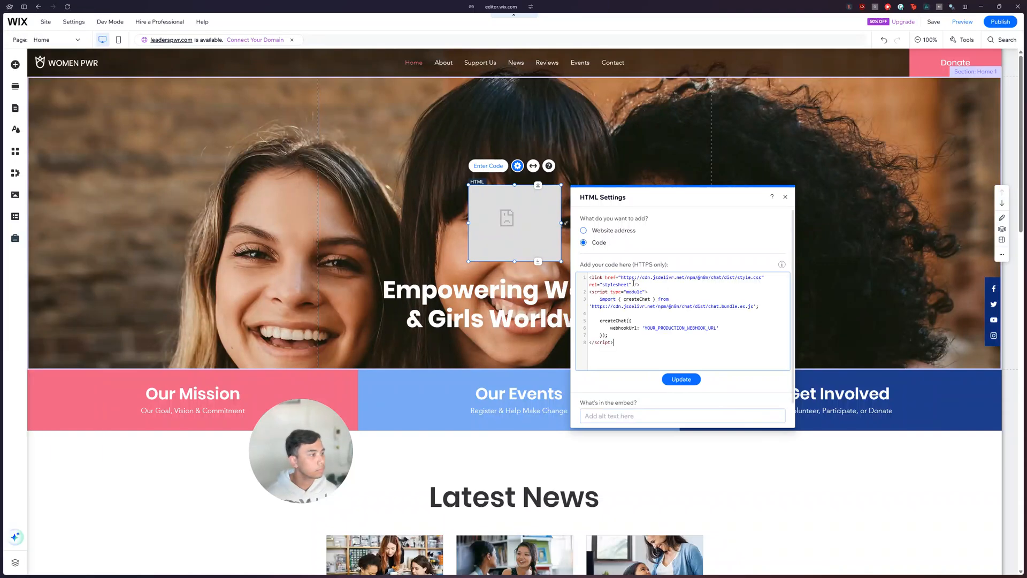
Step: Reopen the chat trigger in the n8n workflow and copy its Chat URL
mouse_move(2, 155)
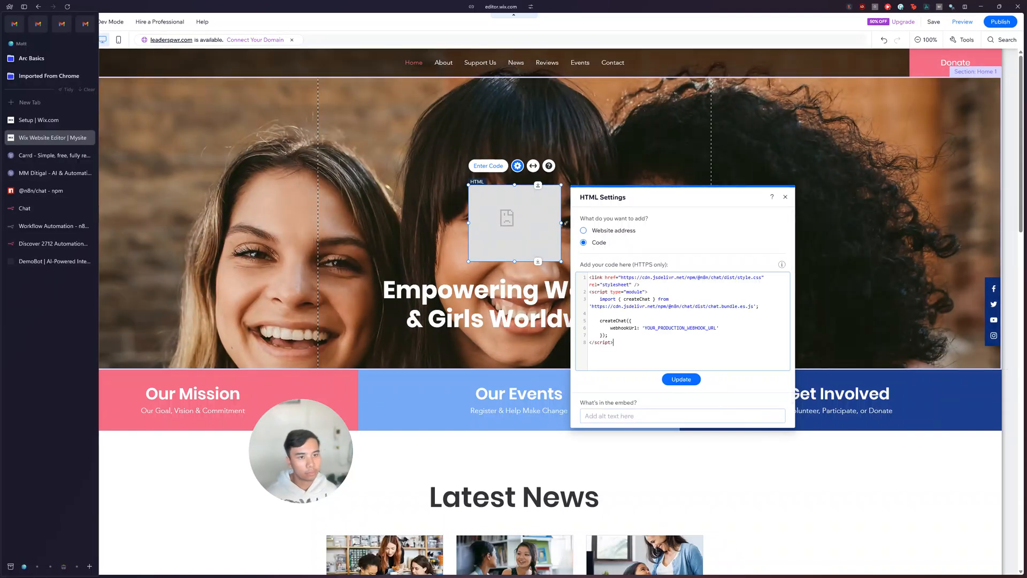
click(41, 228)
double_click(543, 321)
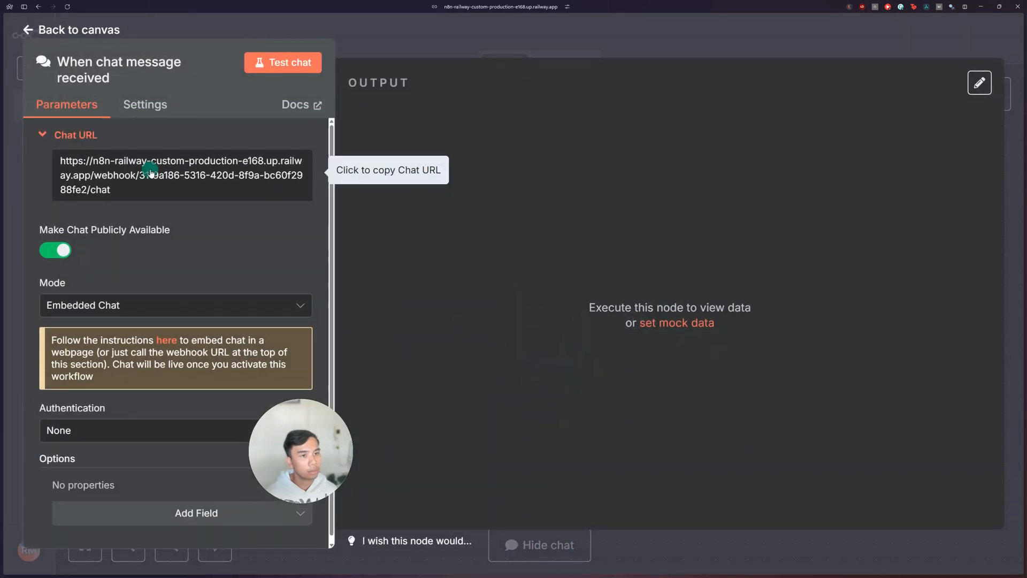
click(151, 173)
Step: Replace YOUR_PRODUCTION_WEBHOOK_URL in the Wix HTML element with the copied Chat URL, update the code, and close its settings
mouse_move(2, 161)
click(49, 137)
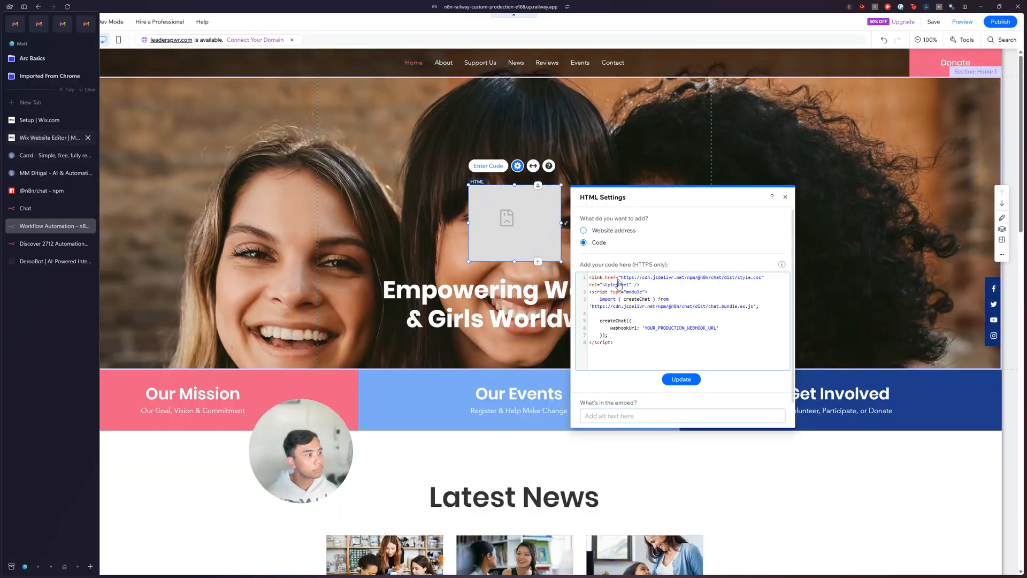
double_click(689, 328)
key(ctrl+v)
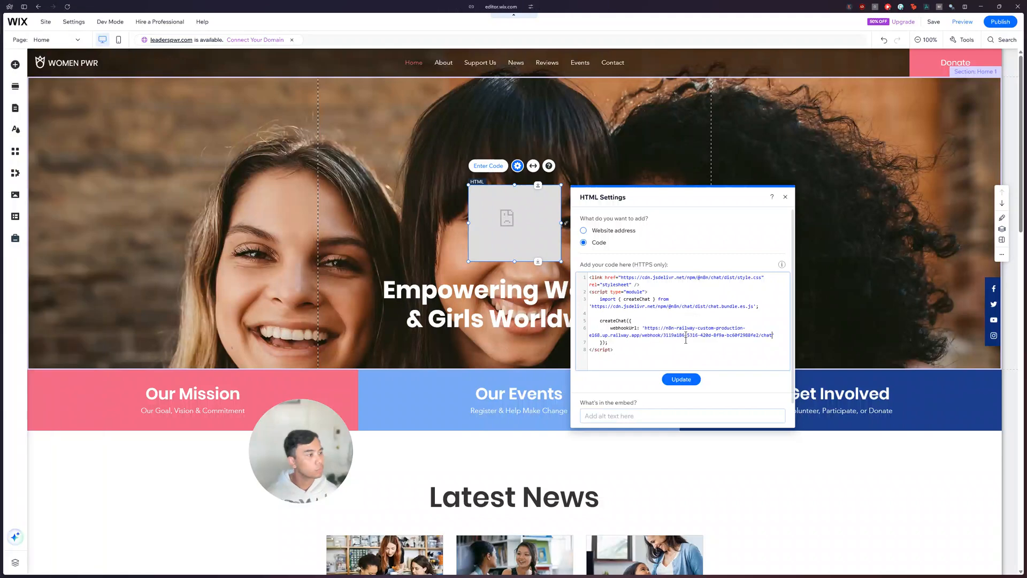
click(681, 379)
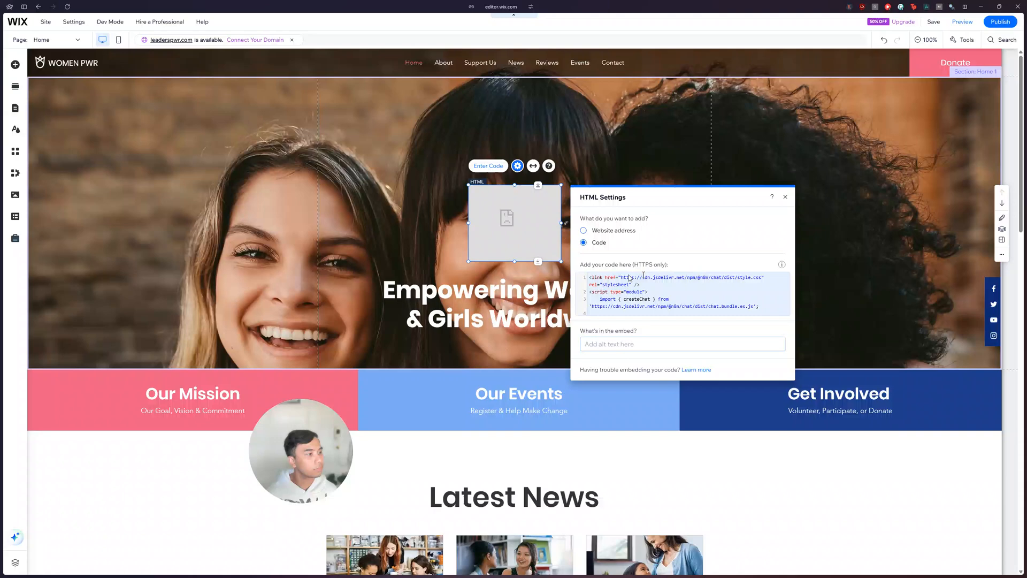
click(785, 197)
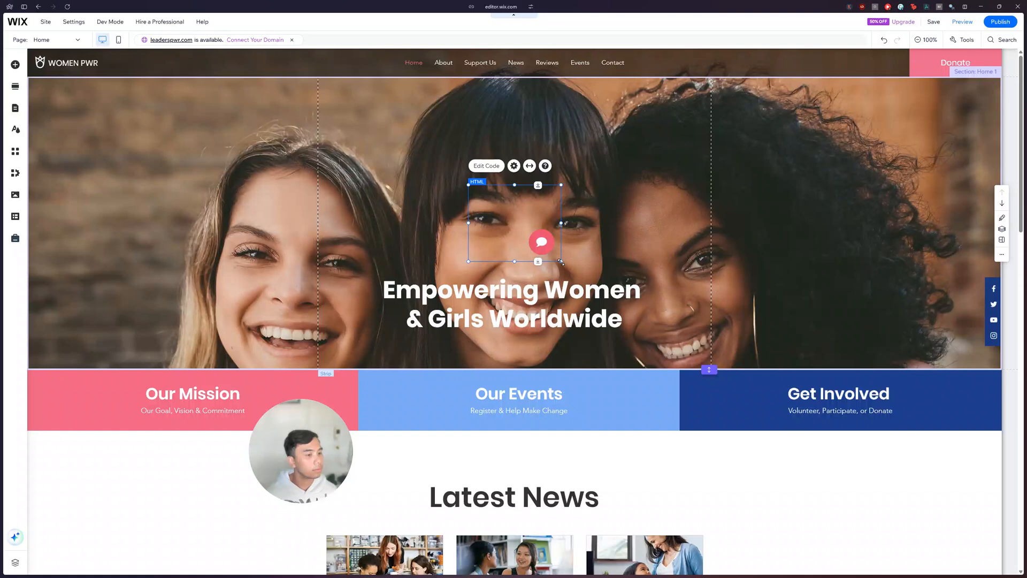
Step: Enlarge the Wix HTML element to span the full page width, from the header down into the Latest News section
drag(561, 261, 1013, 574)
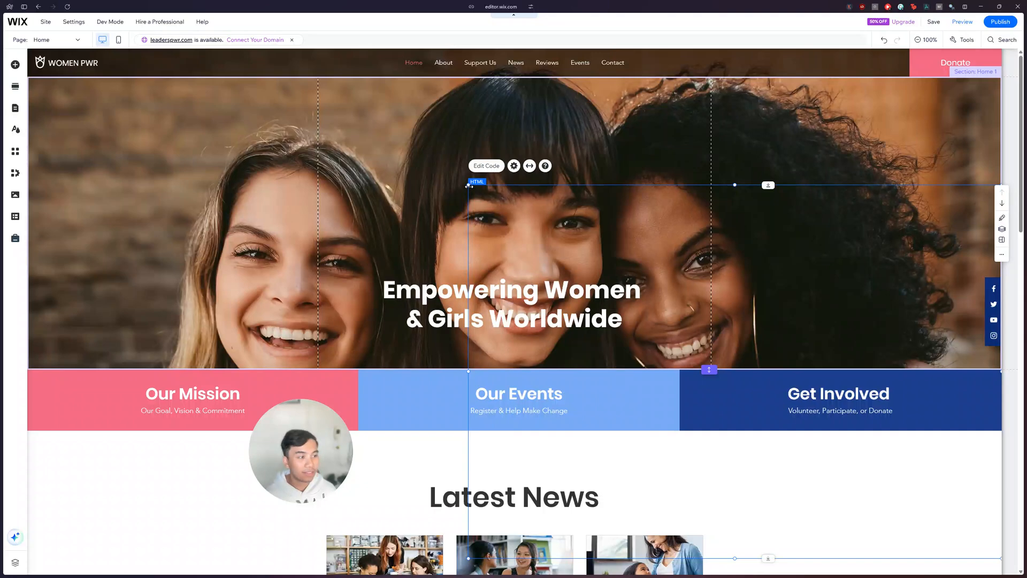
drag(469, 185, 30, 48)
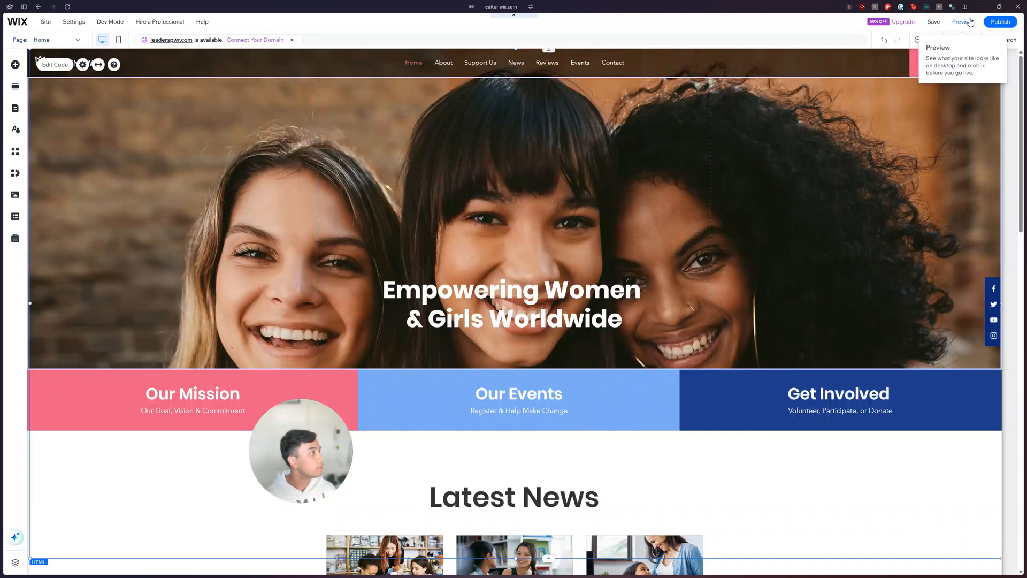
mouse_move(880, 327)
mouse_down()
mouse_move(782, 328)
mouse_move(866, 330)
mouse_up()
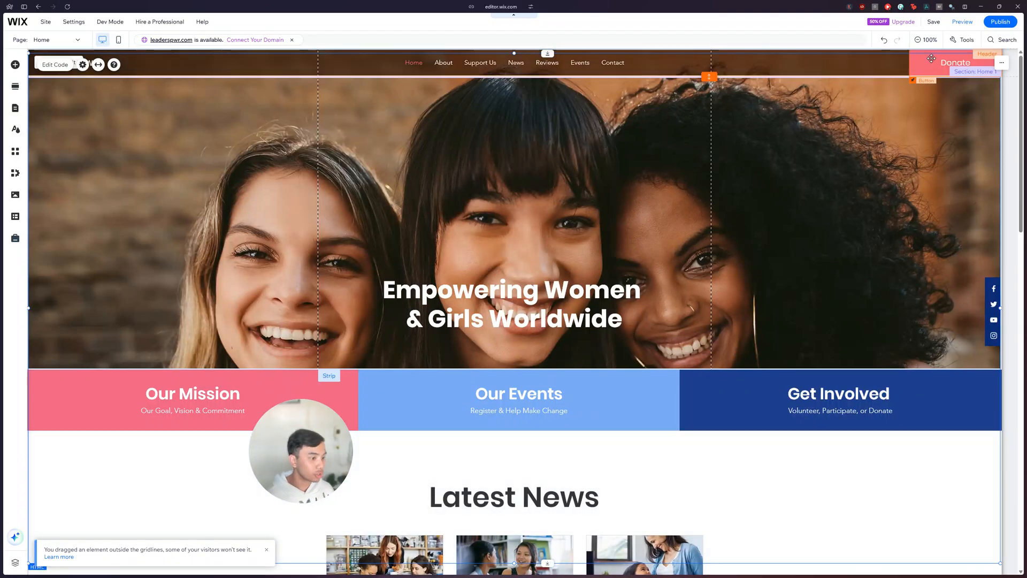
Step: Save the Wix site under the free Wix.com domain ending in womenpwr and dismiss the saved confirmation
click(934, 22)
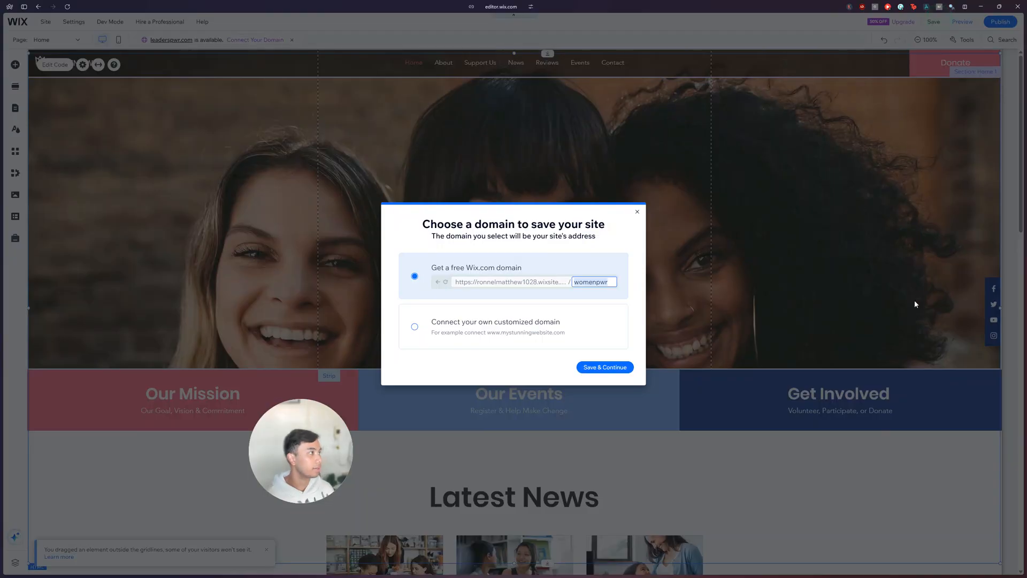
click(615, 367)
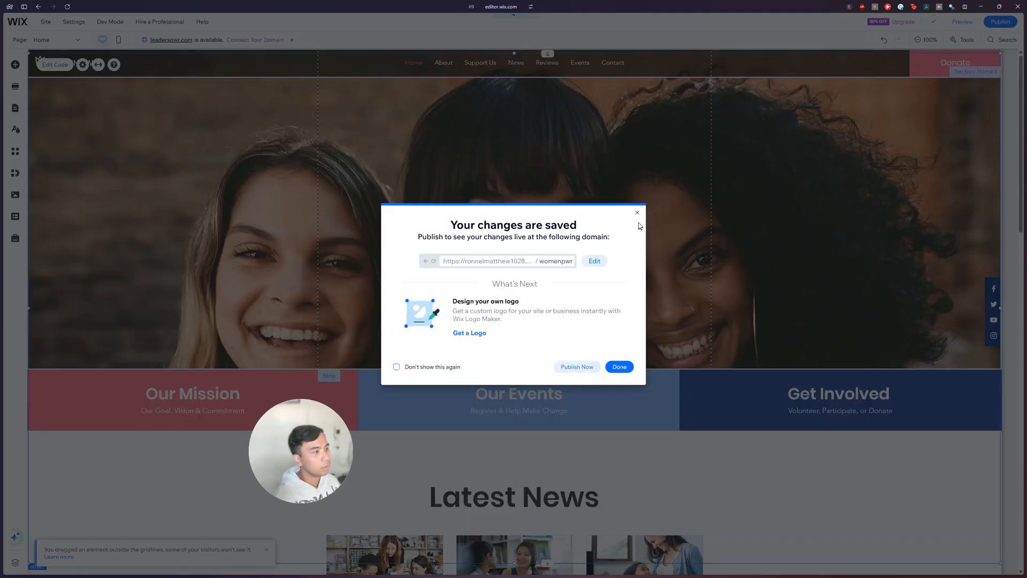
click(637, 213)
Step: Switch to the n8n workflow and close the chat trigger's settings to return to the canvas
mouse_move(4, 230)
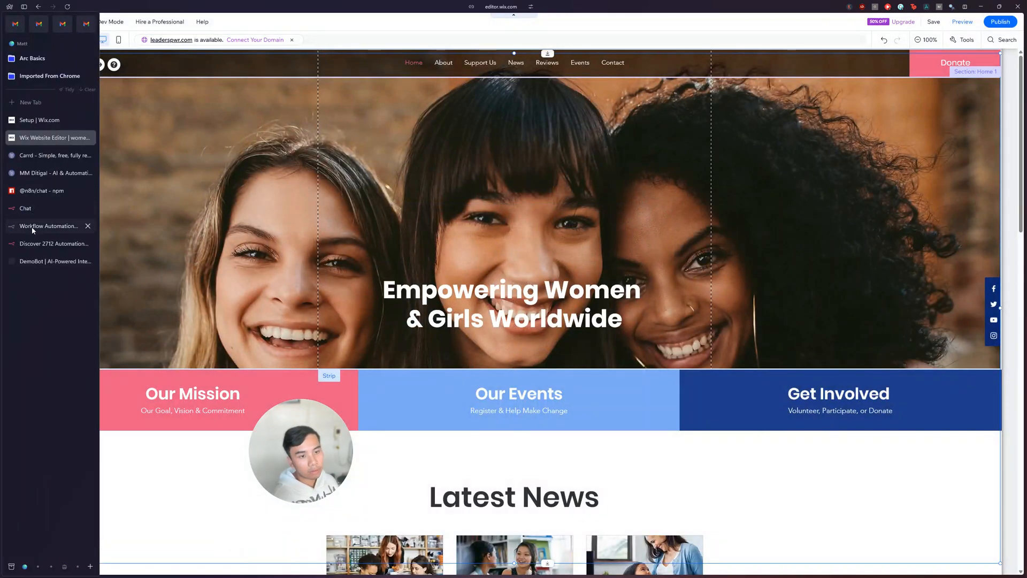
click(32, 227)
key(Escape)
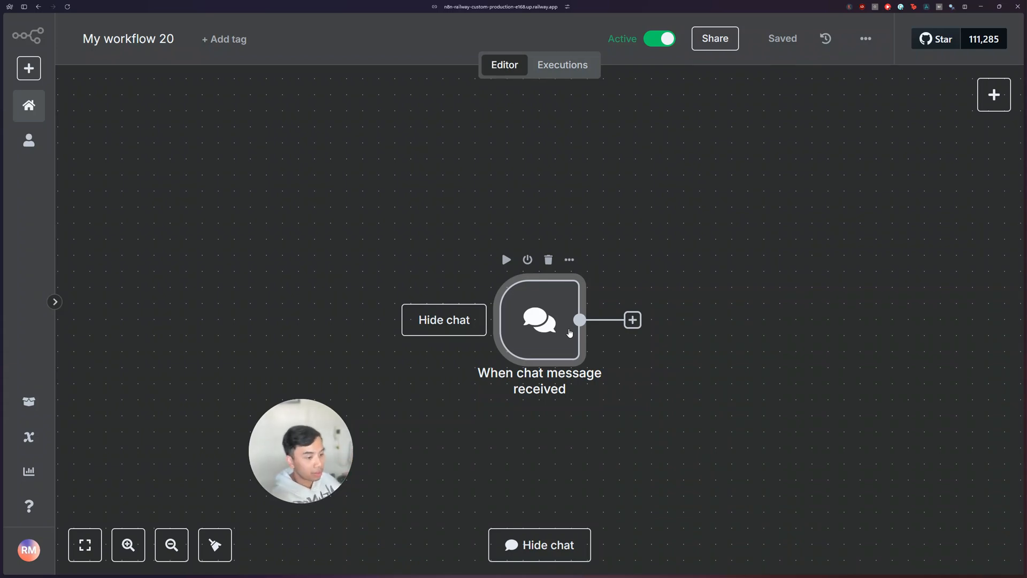
scroll(589, 340, right, 5)
scroll(385, 303, right, 2)
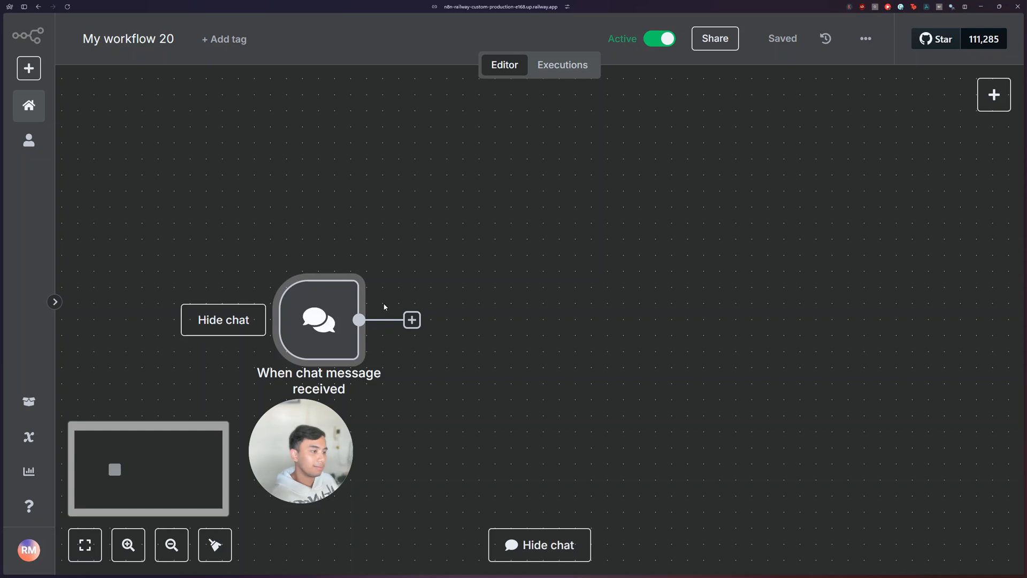
scroll(373, 298, down, 3)
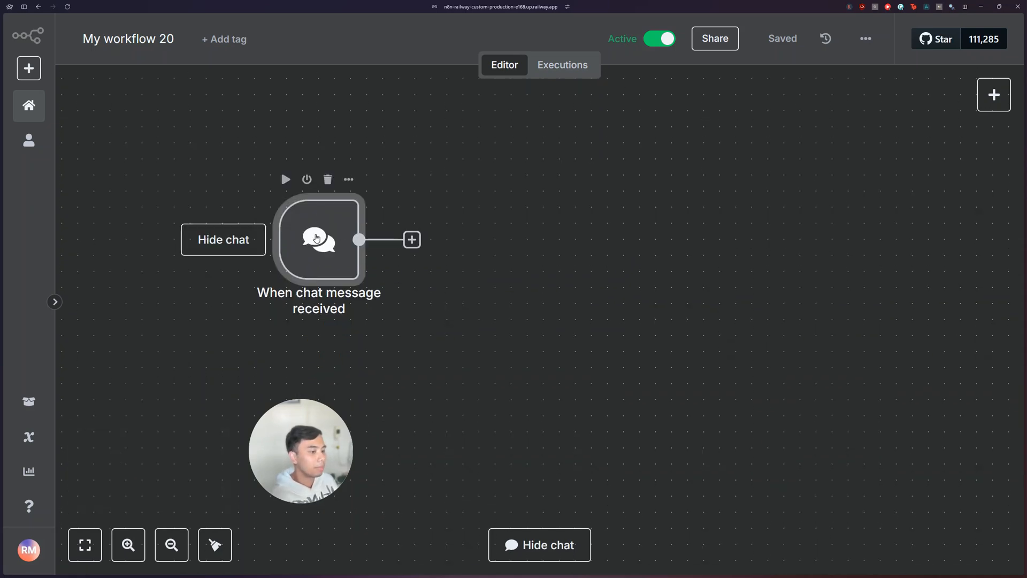
mouse_move(7, 227)
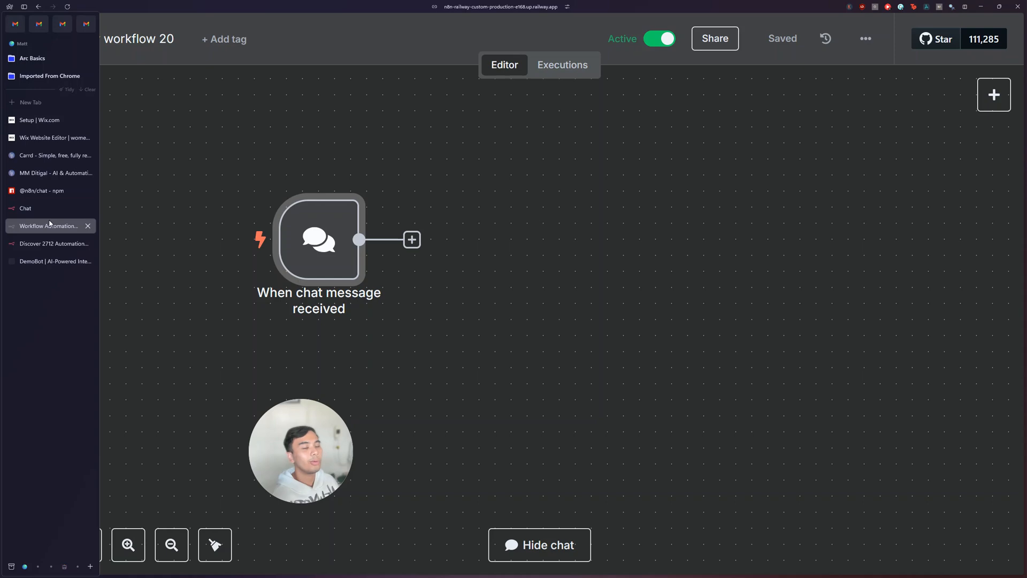
Step: Set the chat trigger's mode to Hosted Chat, copy its Chat URL, and save the workflow
double_click(316, 238)
click(100, 306)
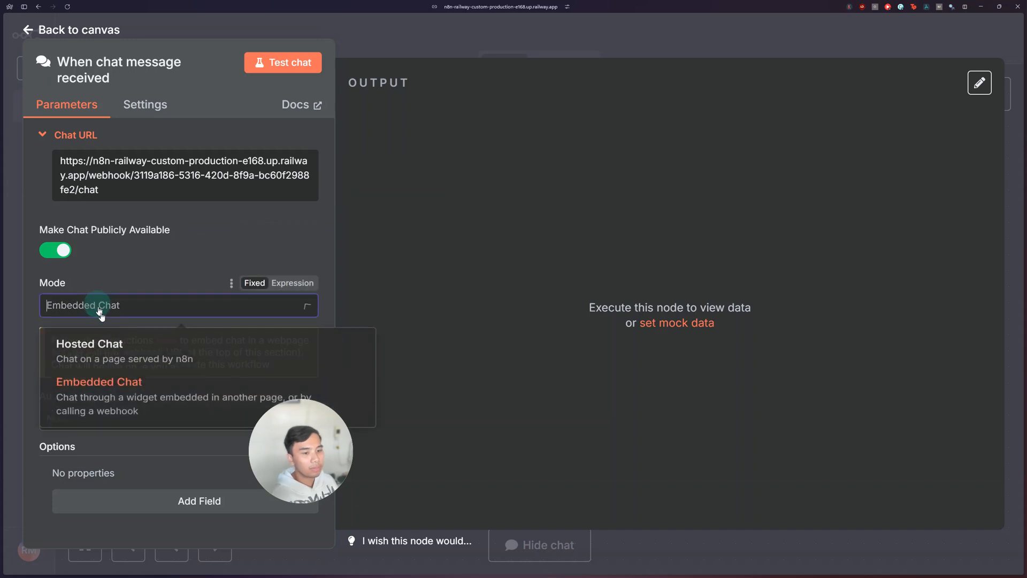
click(106, 344)
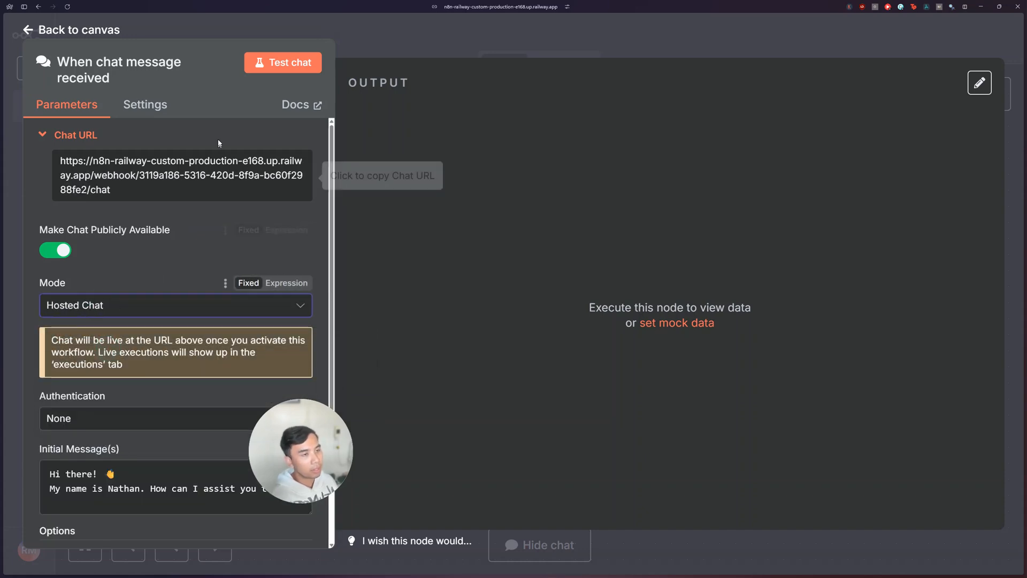
click(142, 188)
click(742, 51)
click(762, 47)
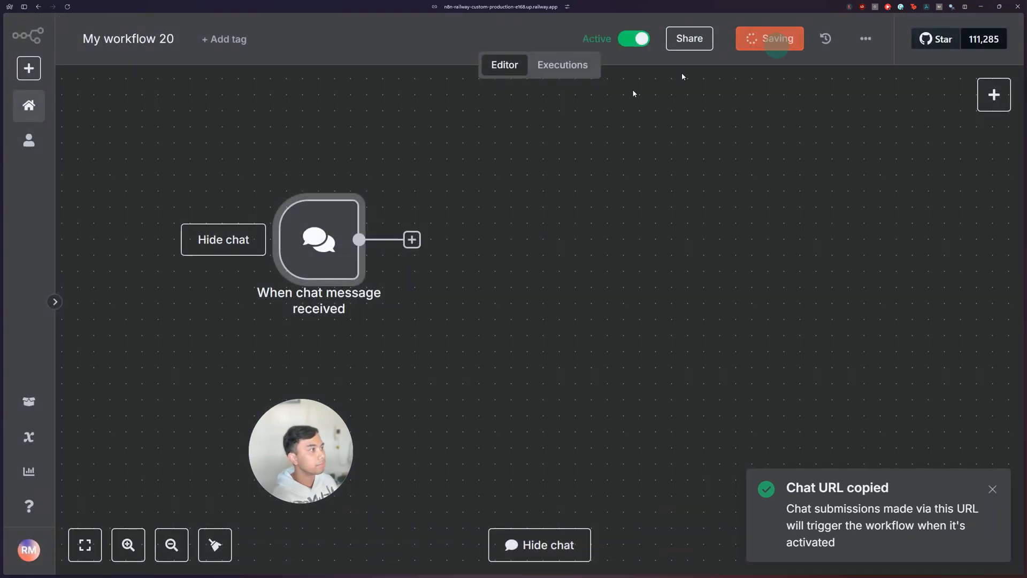
Step: Switch to the DemoBot site and start creating a new demo
mouse_move(2, 245)
click(46, 262)
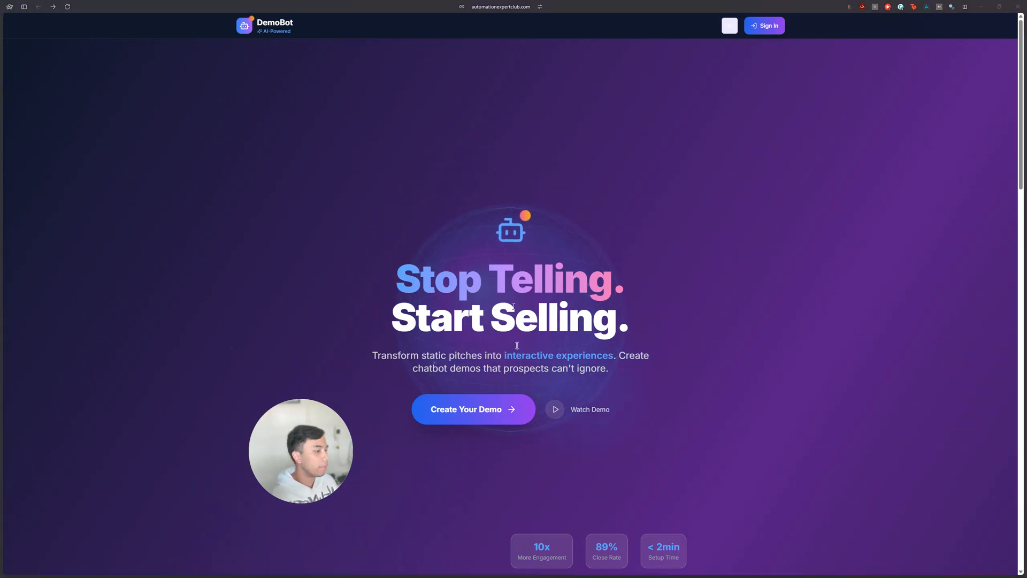
scroll(533, 283, down, 2)
scroll(532, 283, up, 2)
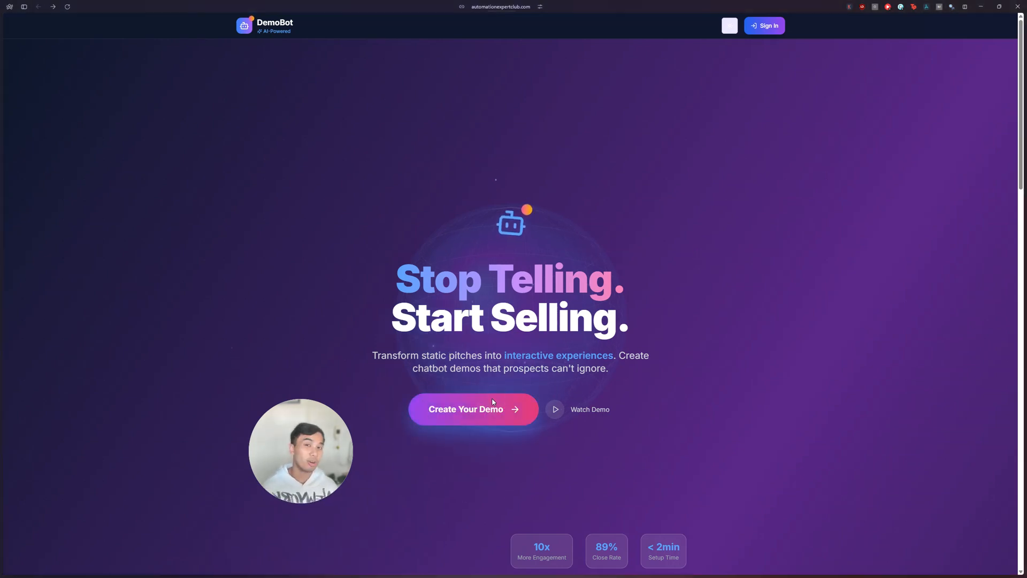
click(501, 417)
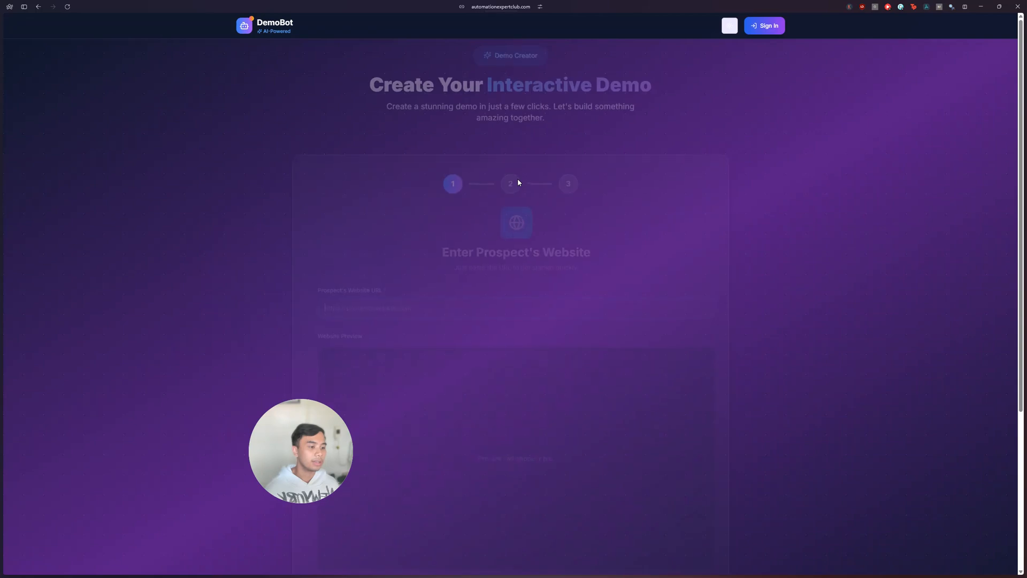
click(460, 298)
text(https://topratedaitools.com)
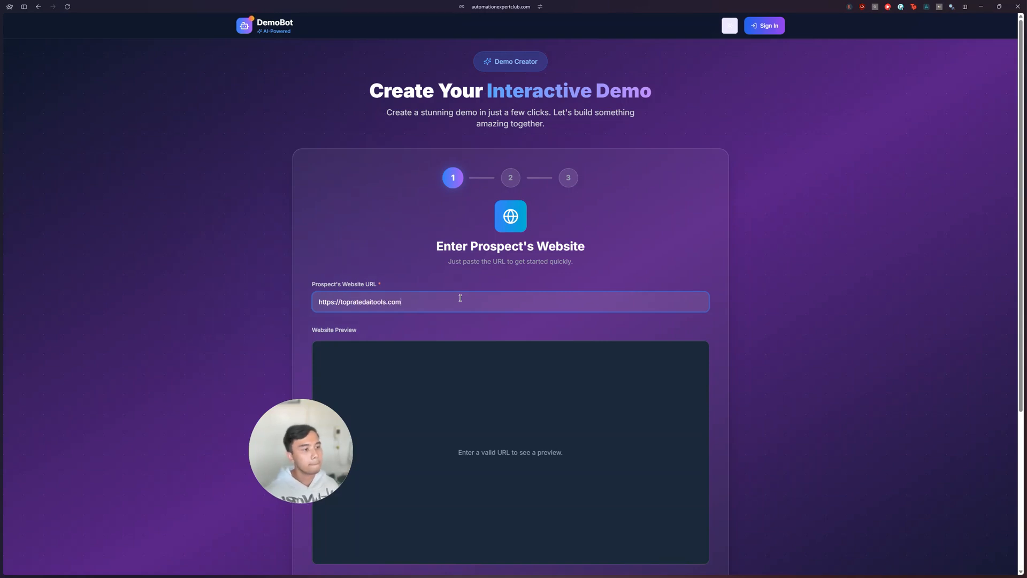
click(412, 267)
scroll(473, 267, down, 3)
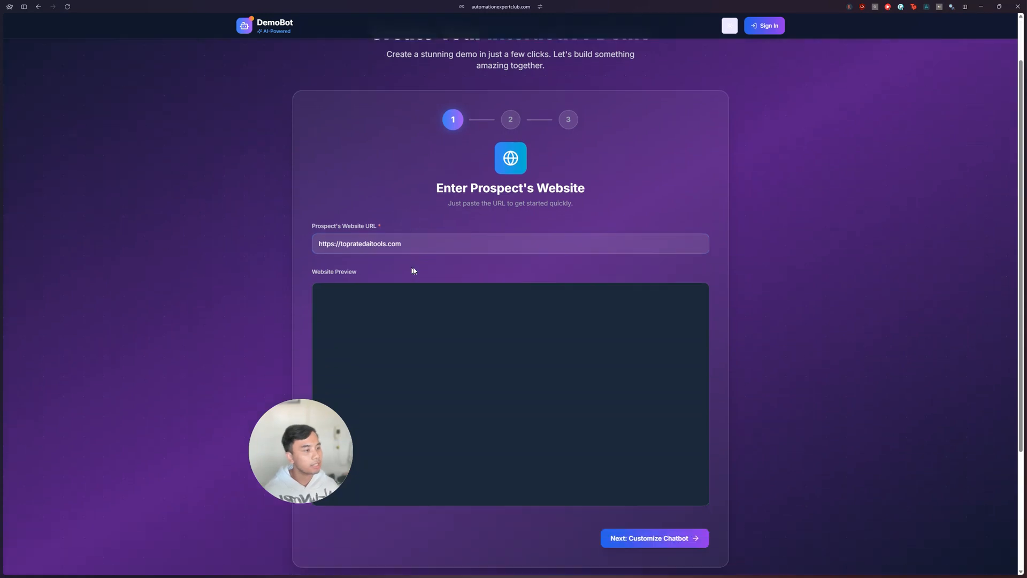
click(678, 436)
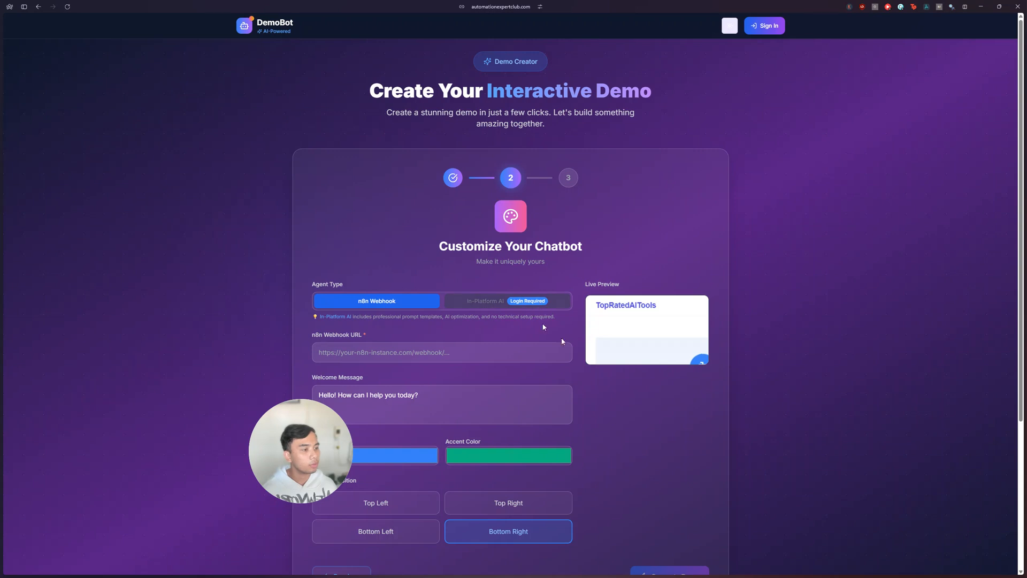
Step: Fill the n8n Webhook URL with the copied Chat URL, keeping n8n Webhook as the agent type
scroll(573, 310, down, 3)
click(424, 190)
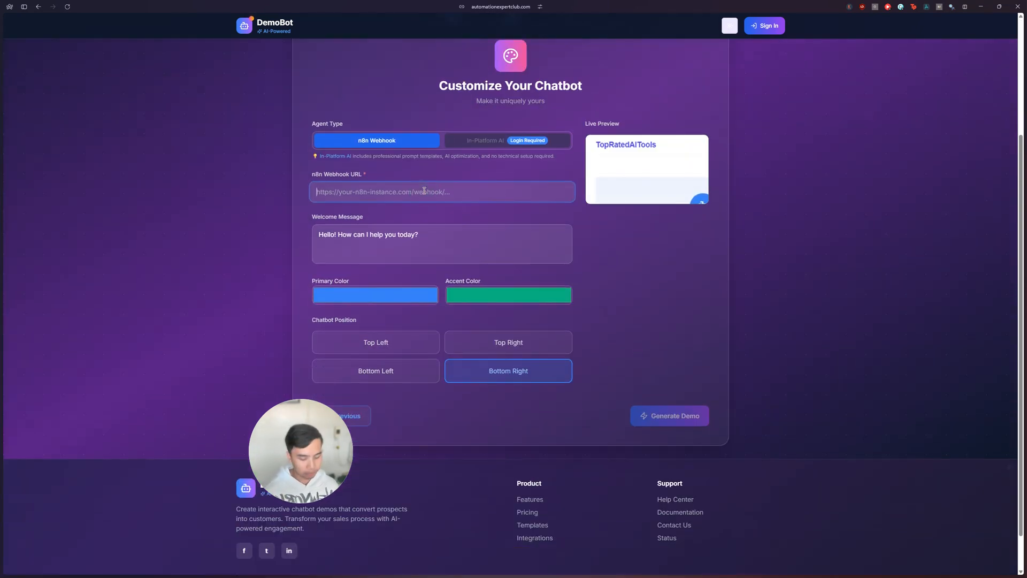
key(ctrl+v)
click(626, 261)
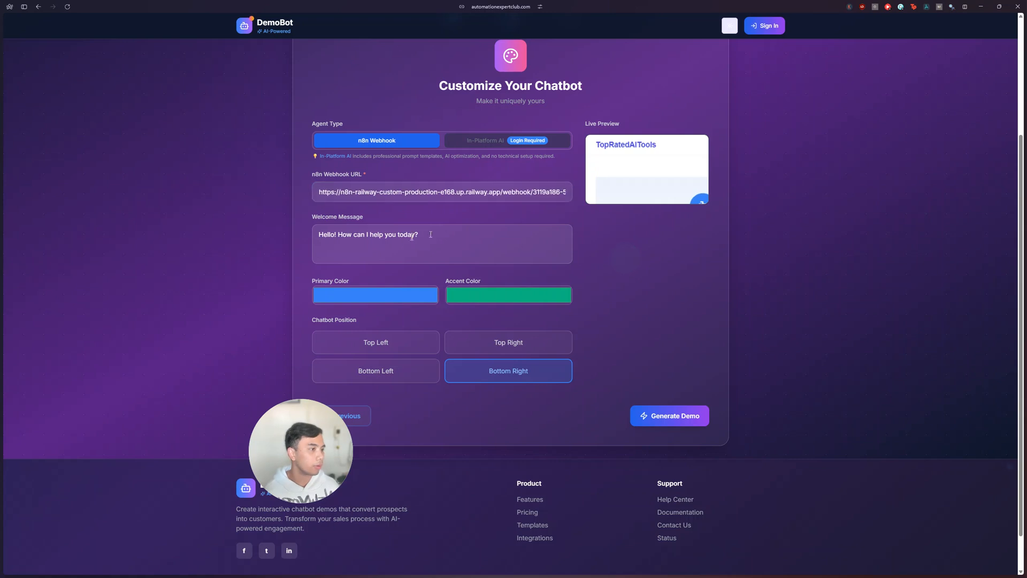
Step: Change the chatbot's primary color to bright purple, leaving the default welcome message in place
scroll(523, 313, down, 1)
triple_click(432, 193)
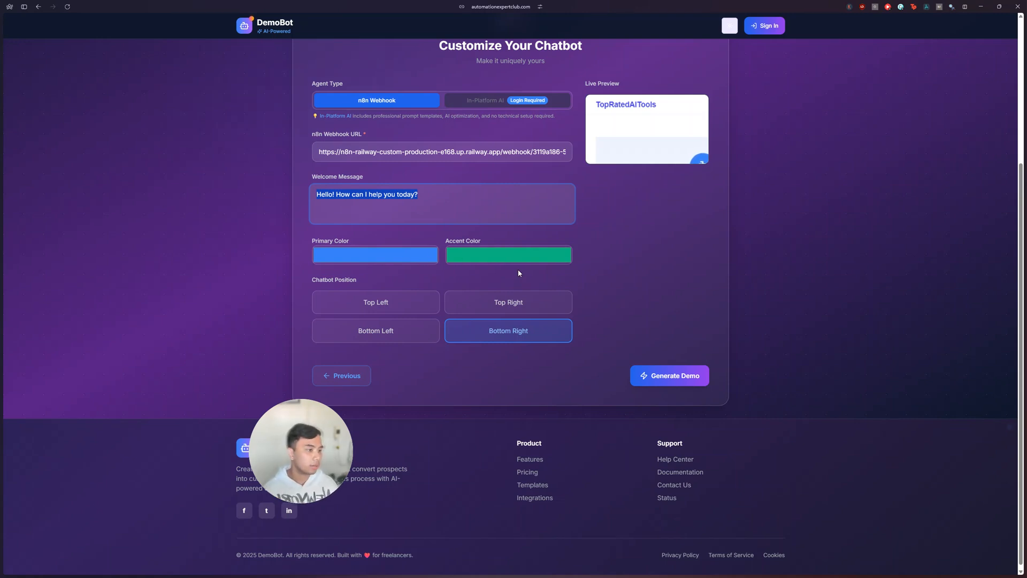
click(408, 253)
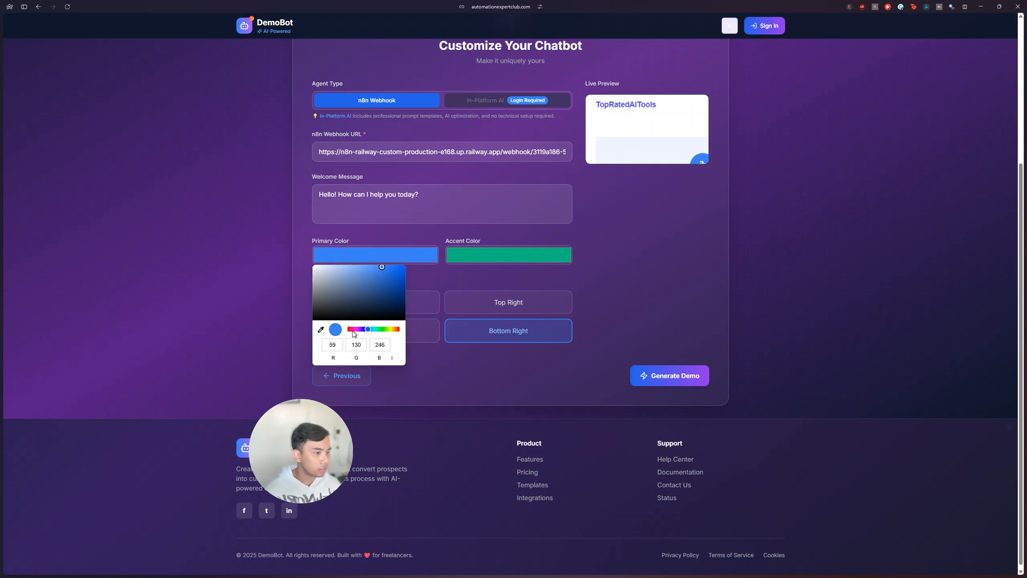
click(356, 330)
click(525, 272)
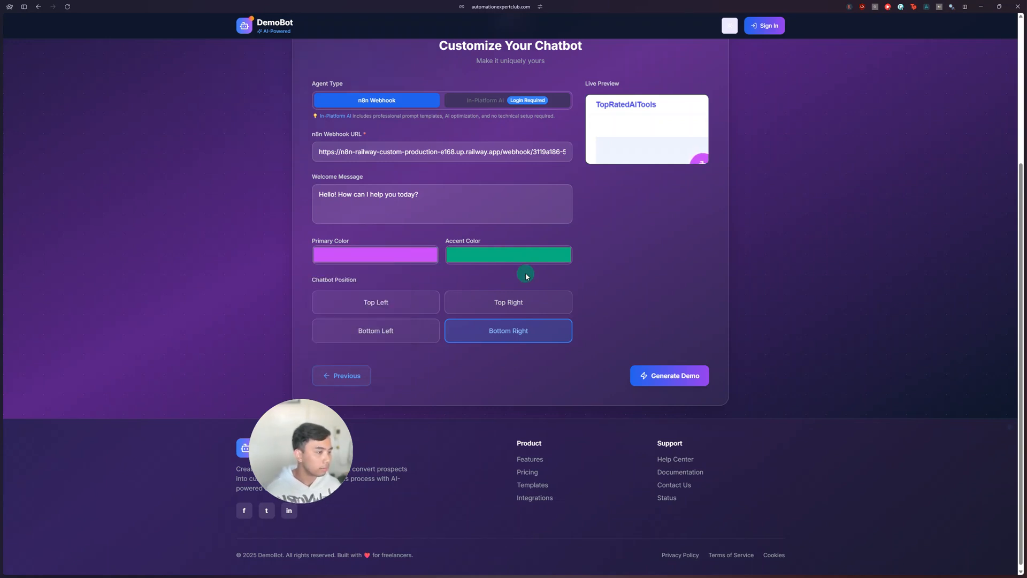
Step: Set the chatbot position to Bottom Left and generate the demo
click(390, 307)
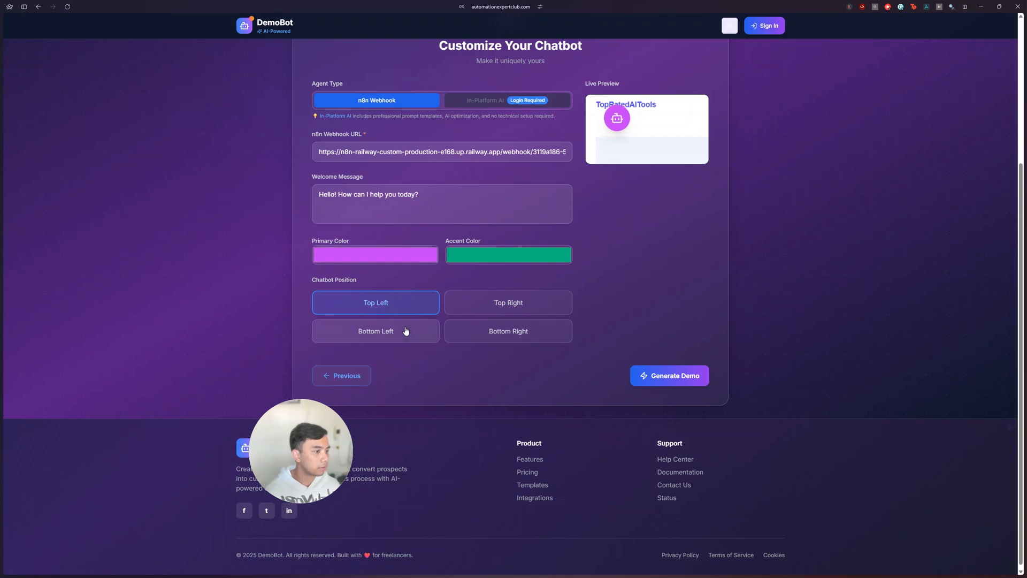
click(405, 330)
click(681, 376)
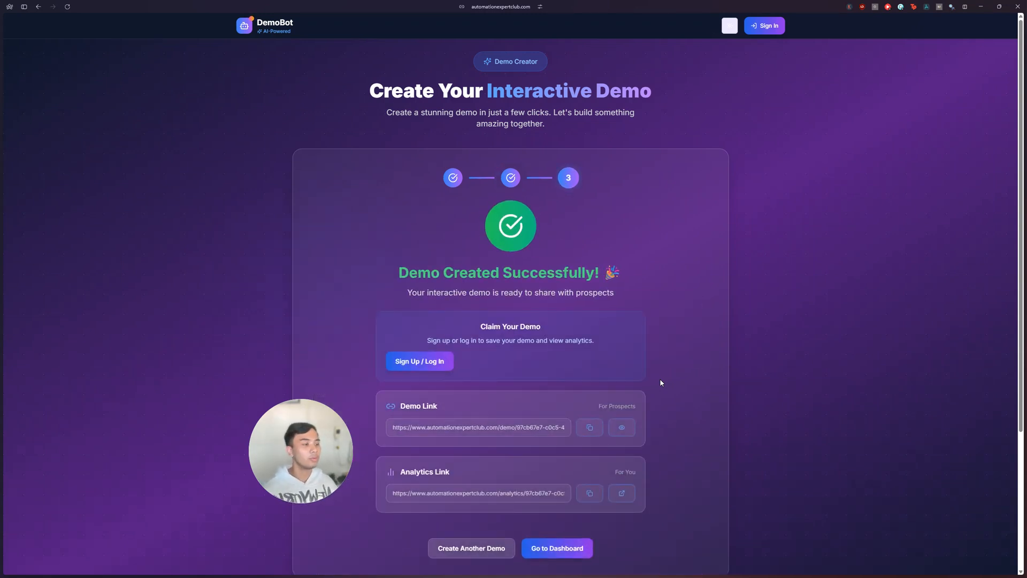
Step: Copy the demo link for prospects and open the generated demo with its chat widget expanded
click(600, 429)
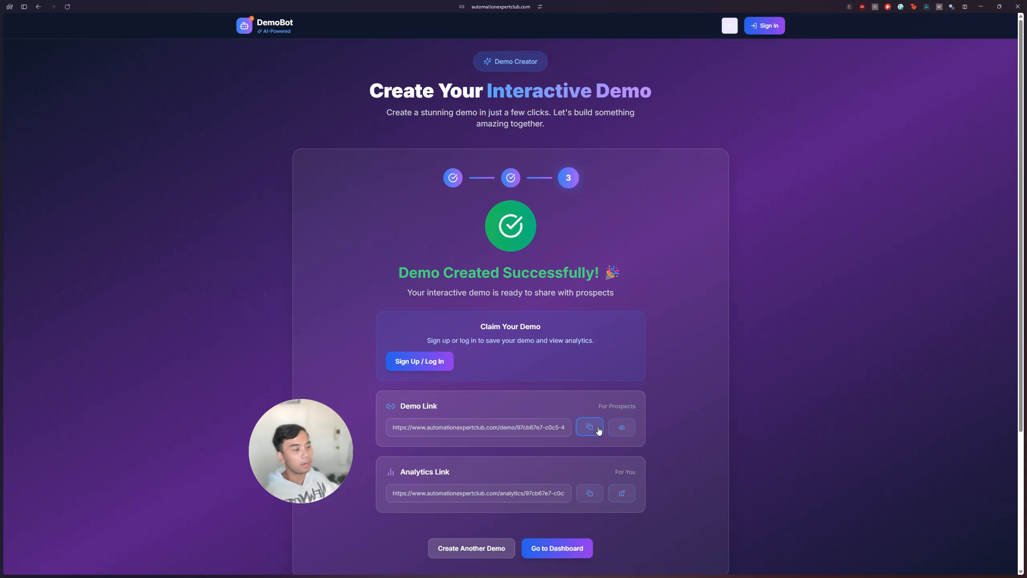
click(612, 428)
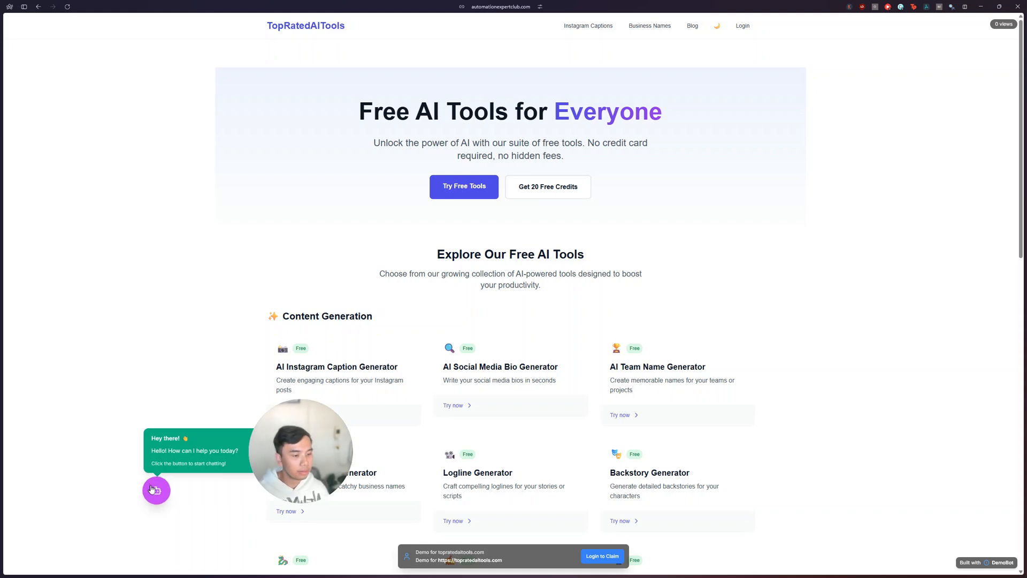
drag(287, 462, 873, 505)
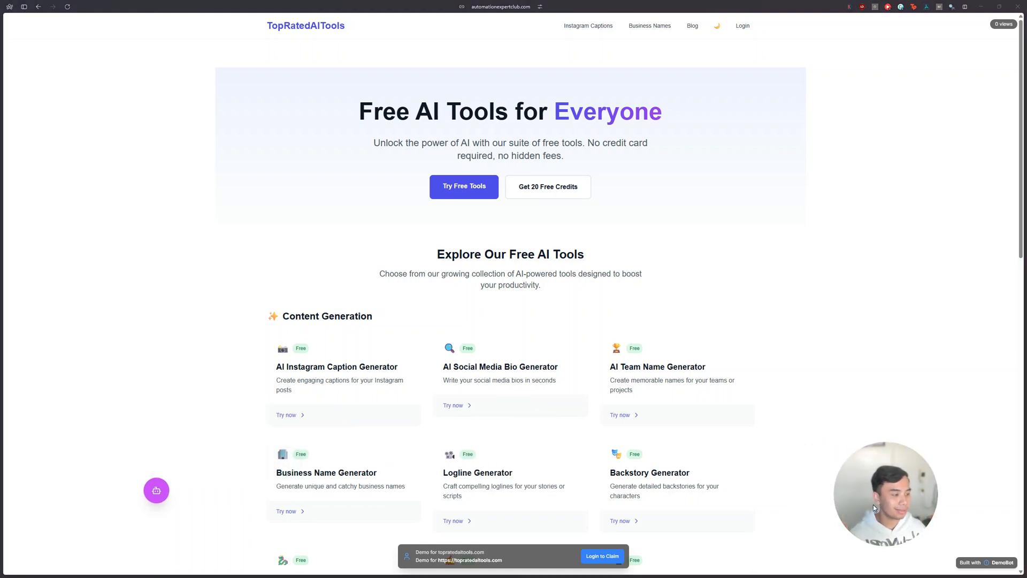
click(156, 496)
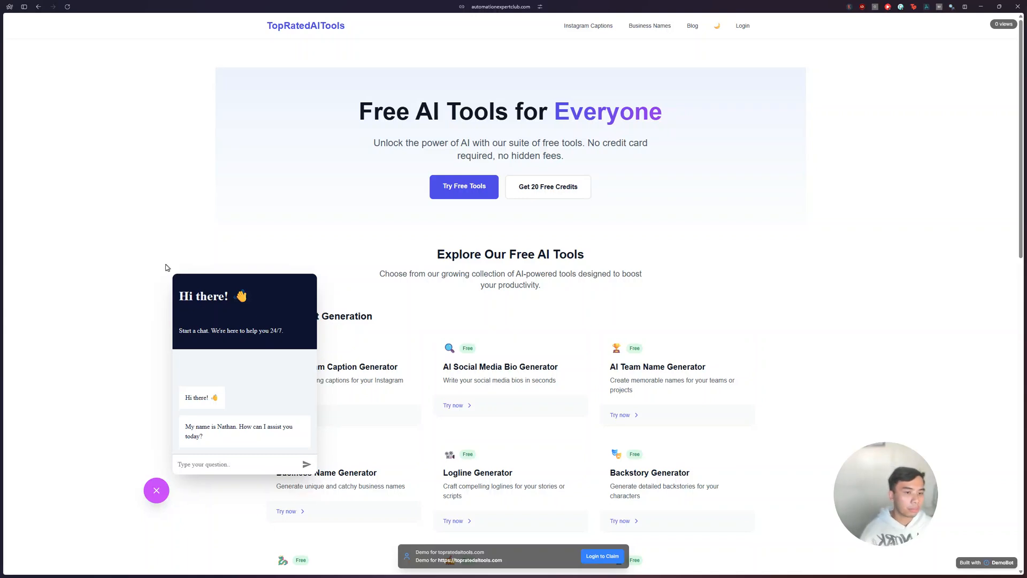
Step: Return to the n8n workflow and add an AI Agent node after the chat message trigger
mouse_move(4, 285)
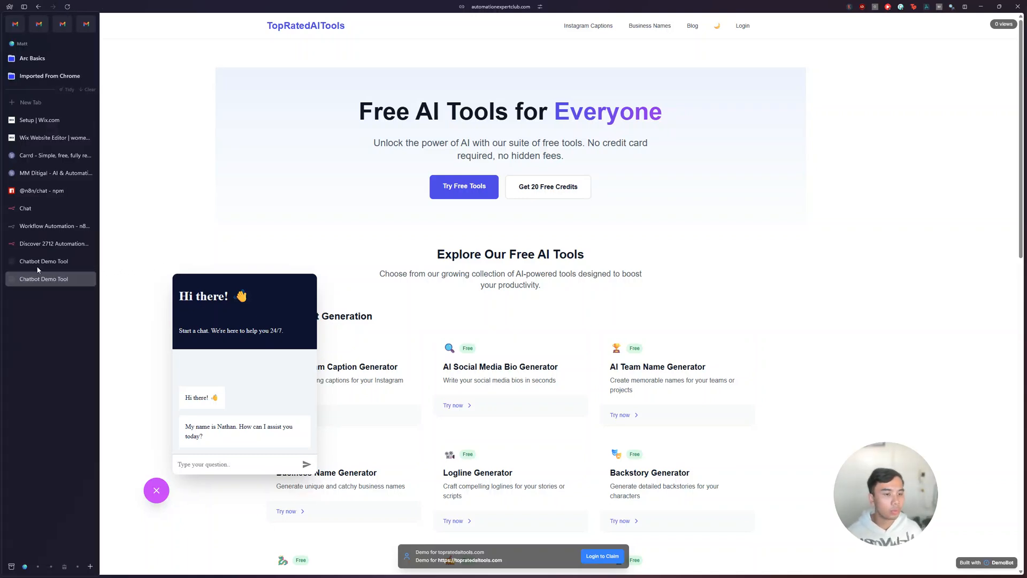
click(45, 210)
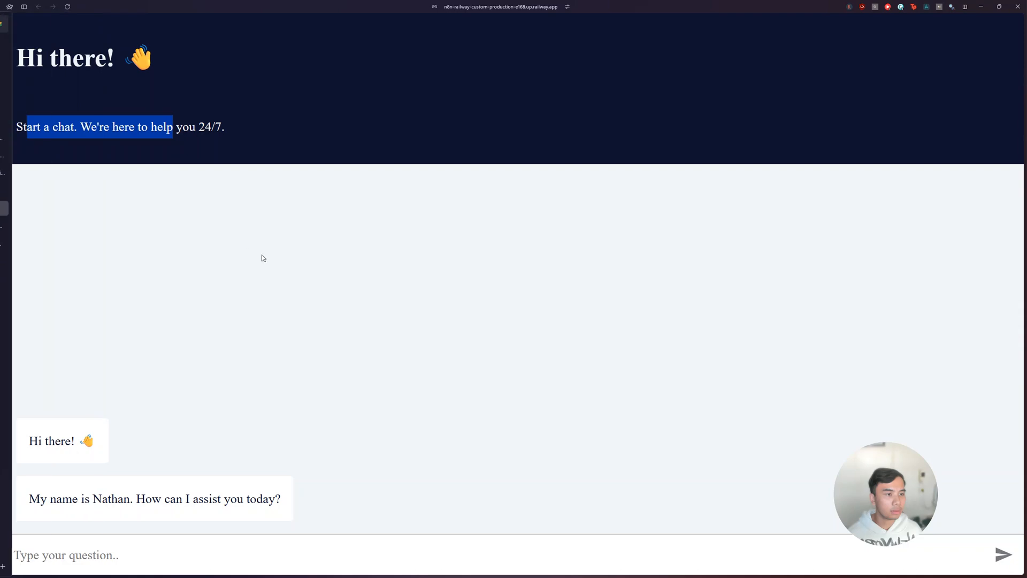
mouse_move(17, 189)
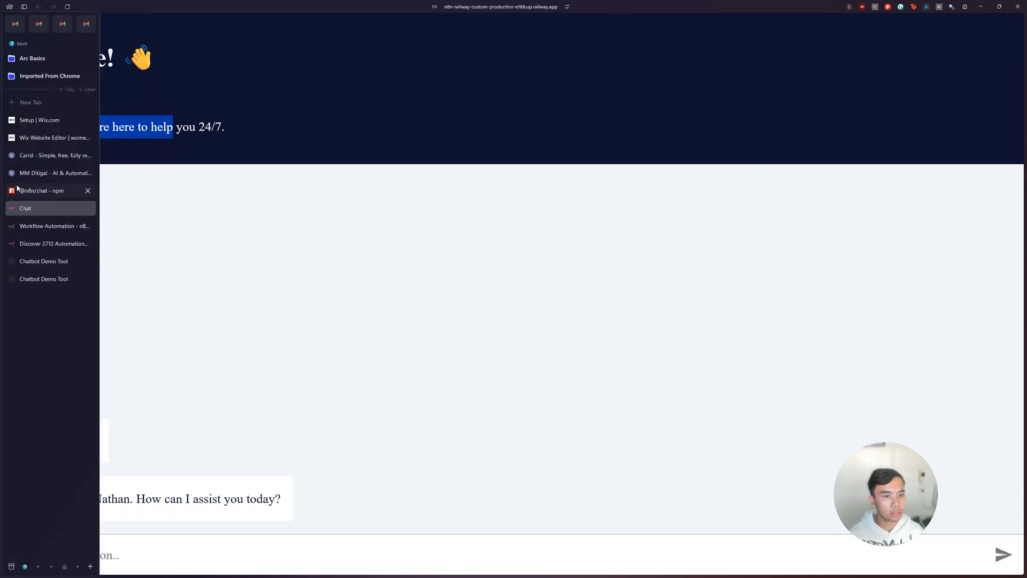
click(46, 227)
click(412, 240)
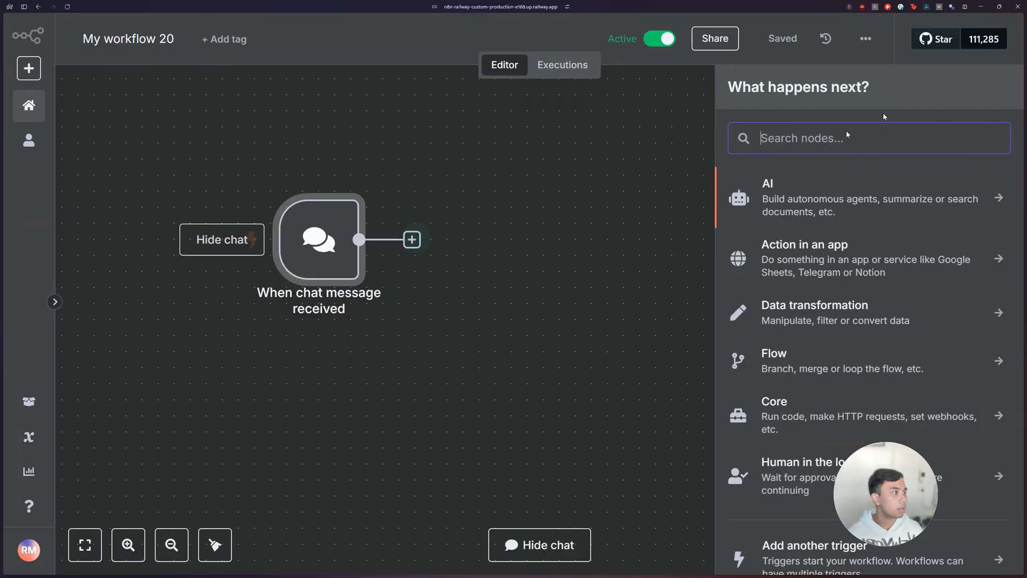
click(826, 193)
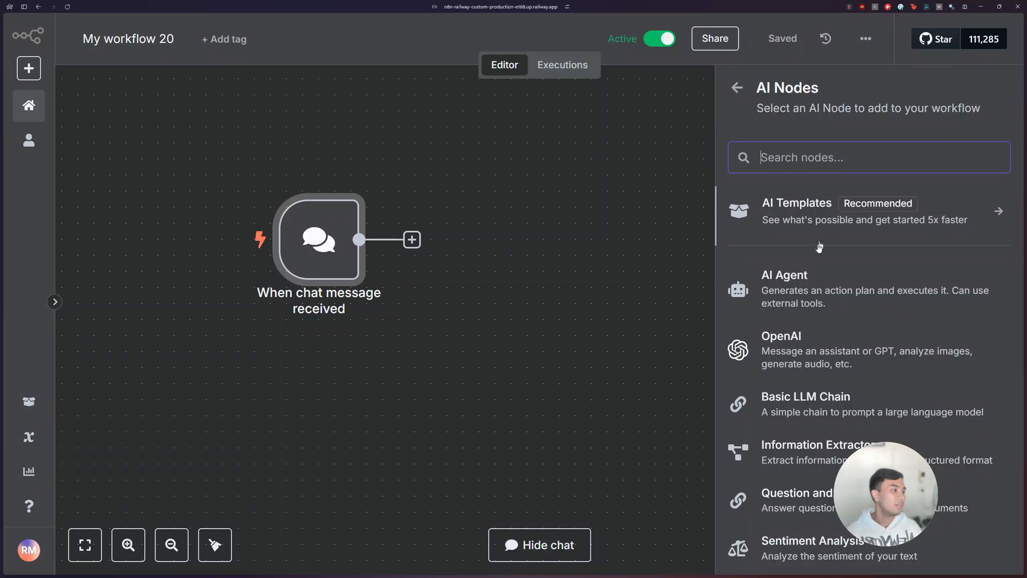
click(806, 274)
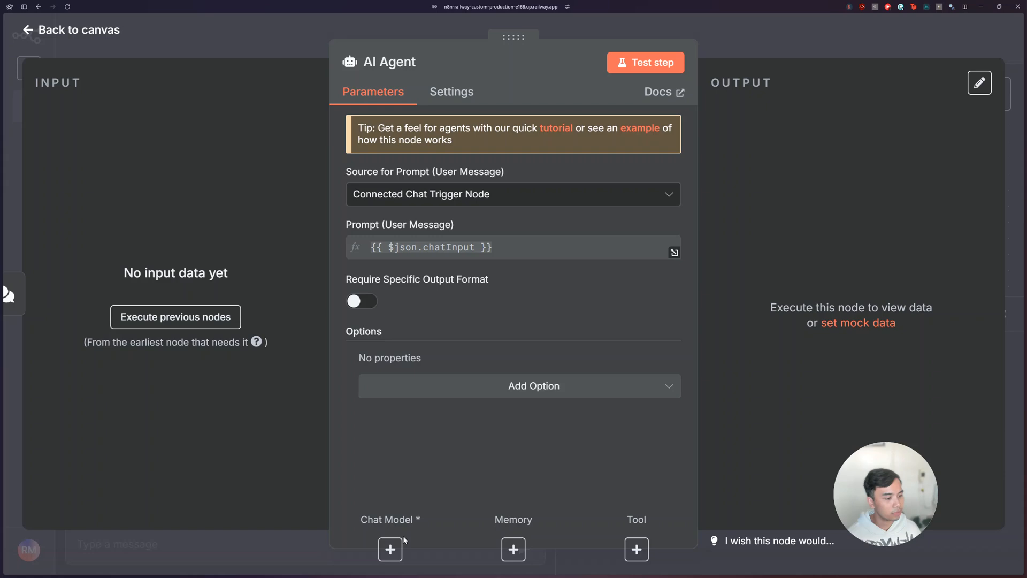
Step: Attach an OpenAI Chat Model to the AI Agent using the OpenAi account 2 credential, keeping gpt-4o-mini
click(390, 549)
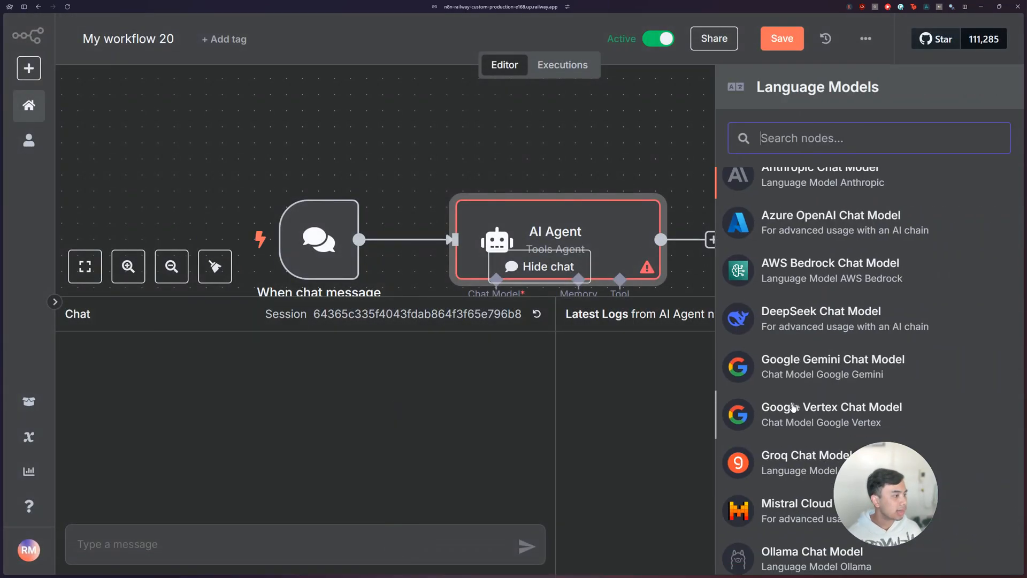
scroll(776, 342, down, 4)
click(752, 498)
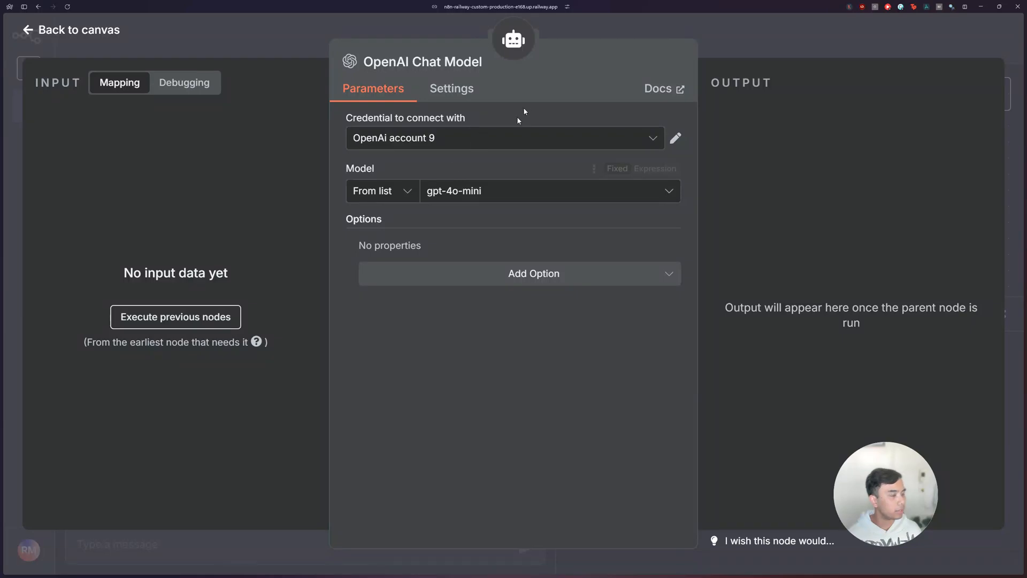
click(522, 137)
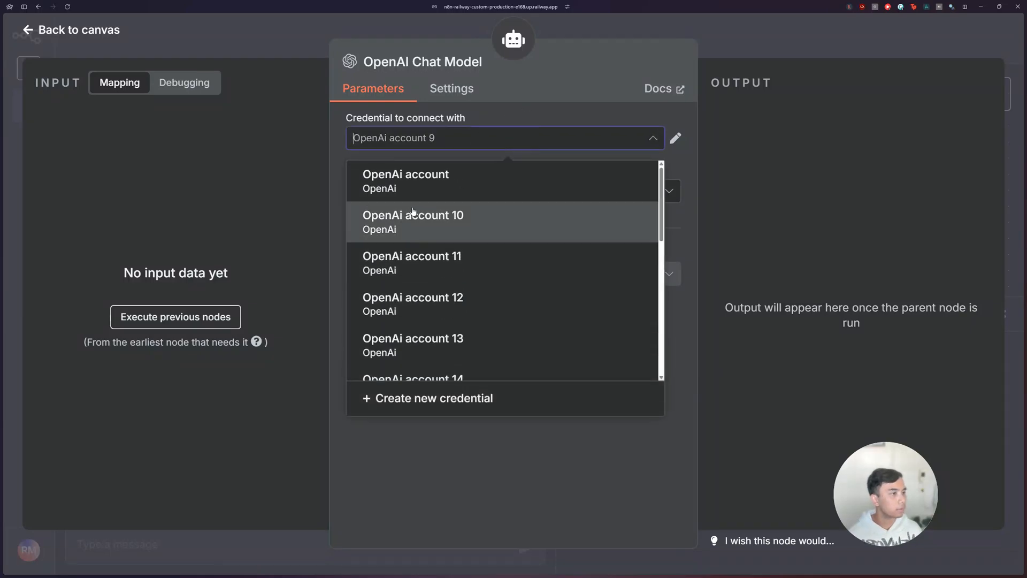
scroll(470, 287, down, 4)
click(470, 288)
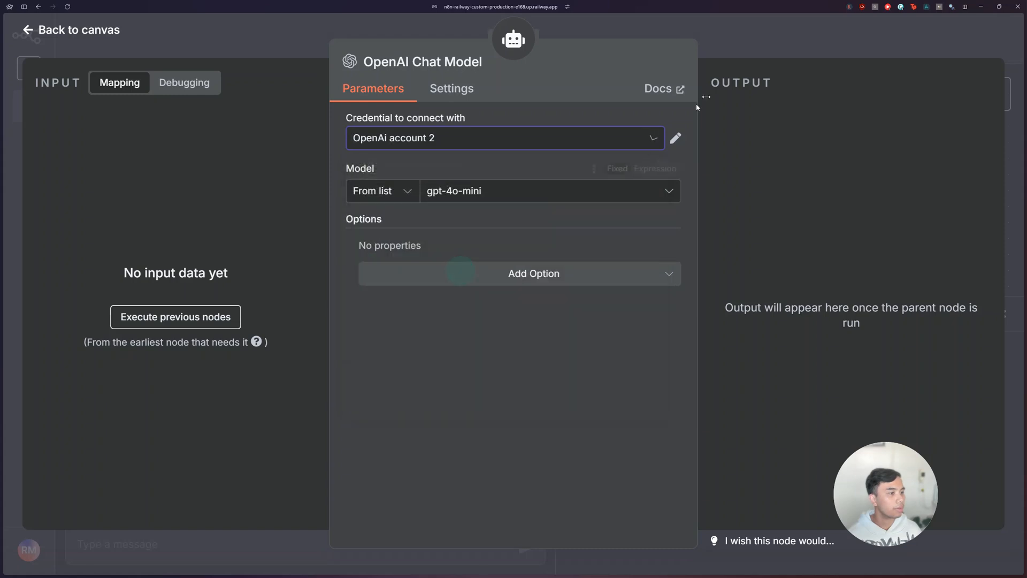
click(751, 51)
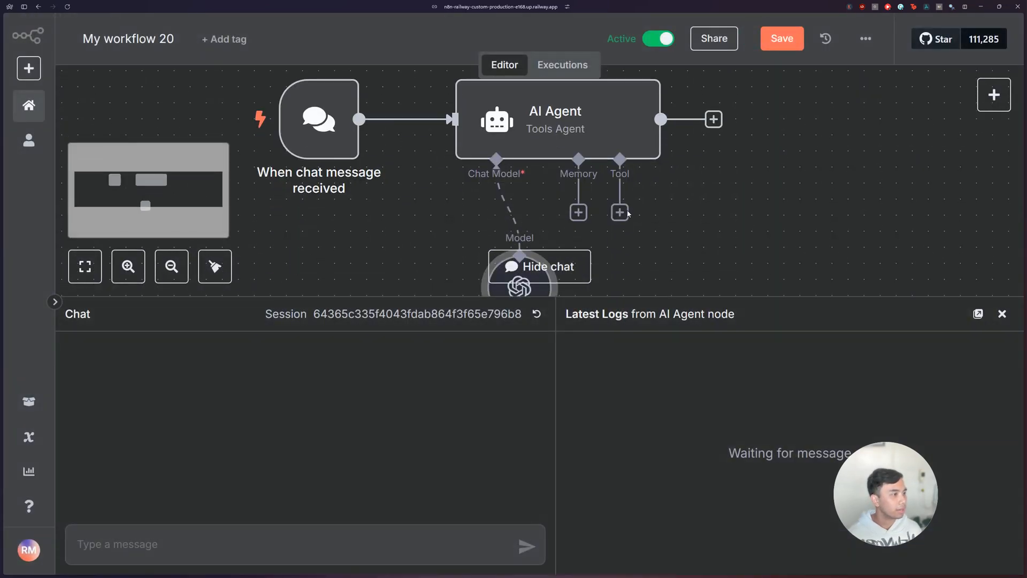
Step: Attach Simple Memory to the AI Agent, place it below the agent and close the chat panel
click(578, 213)
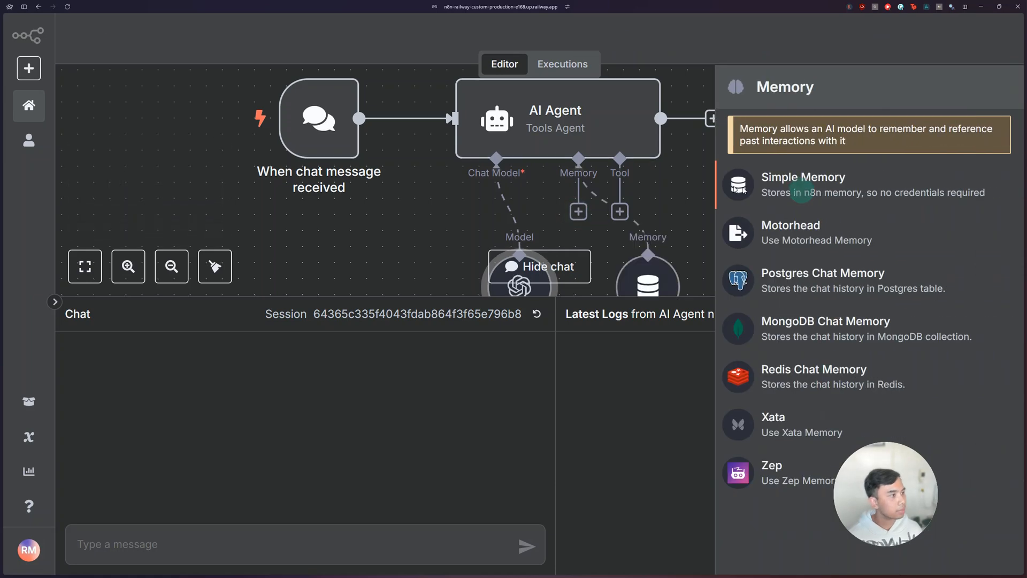
click(802, 187)
click(791, 50)
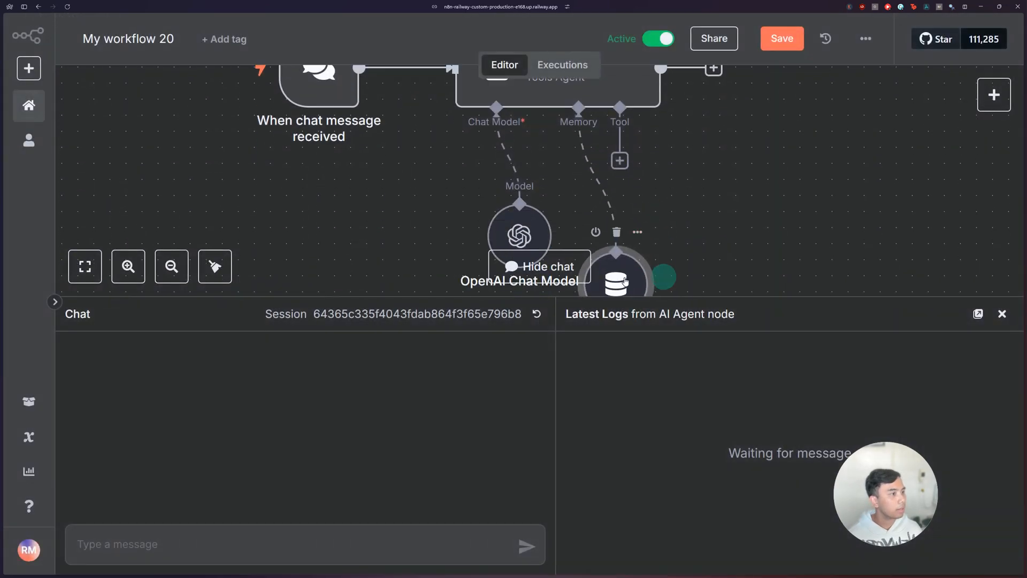
scroll(709, 207, down, 4)
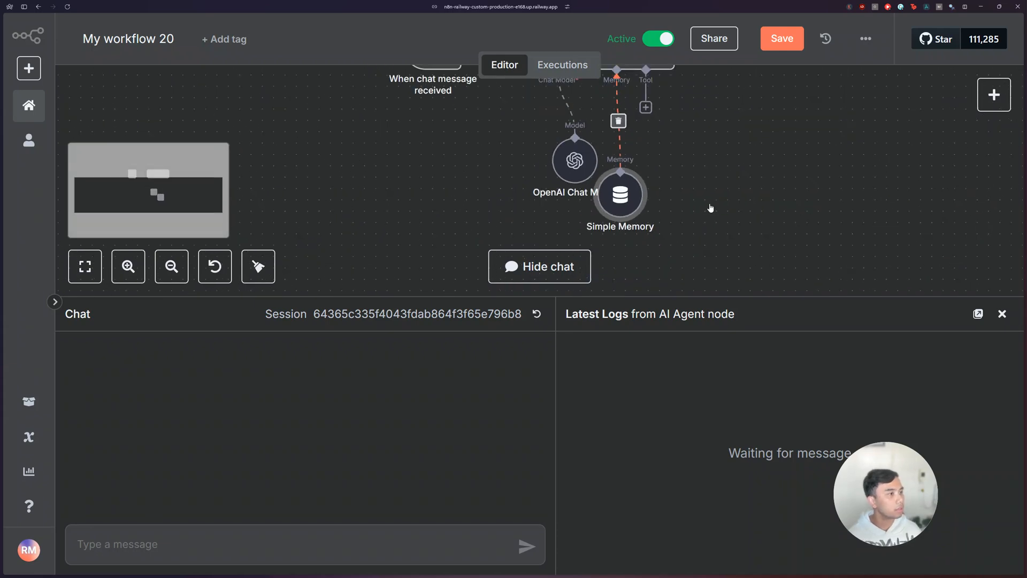
scroll(758, 207, up, 2)
click(999, 316)
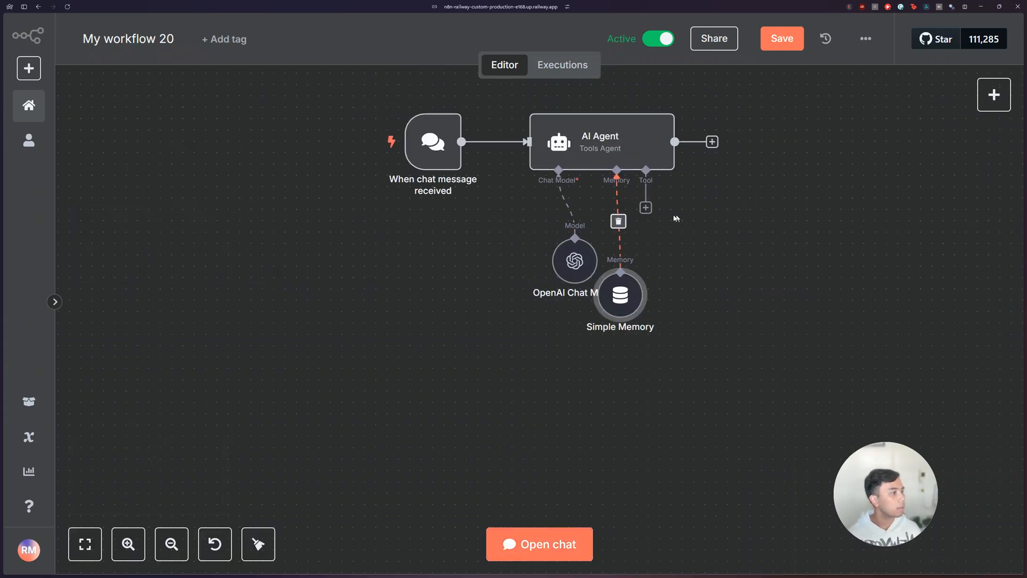
Step: Search the agent's tools for gmail and add the Gmail tool
click(645, 208)
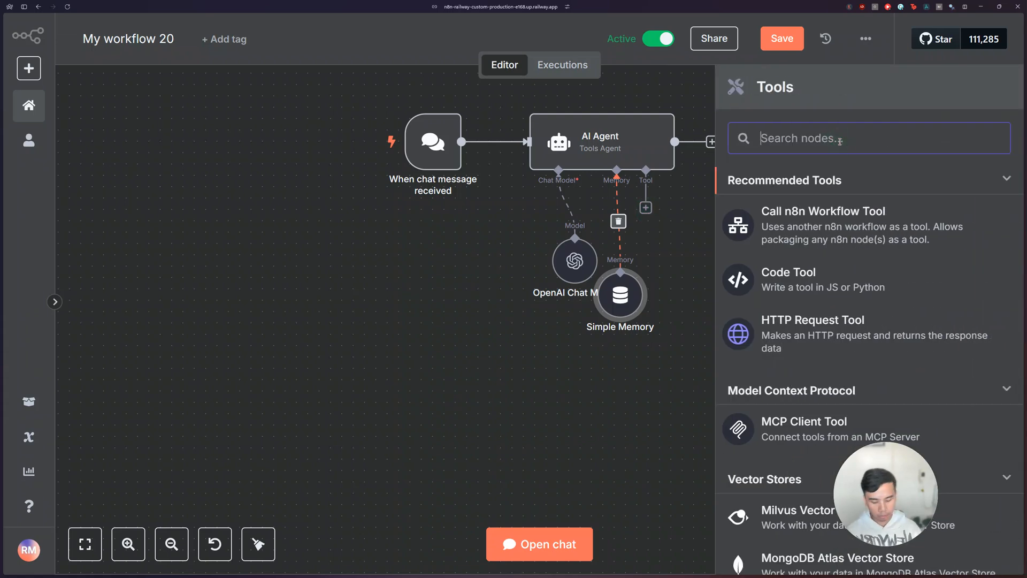
text(gmail)
click(827, 188)
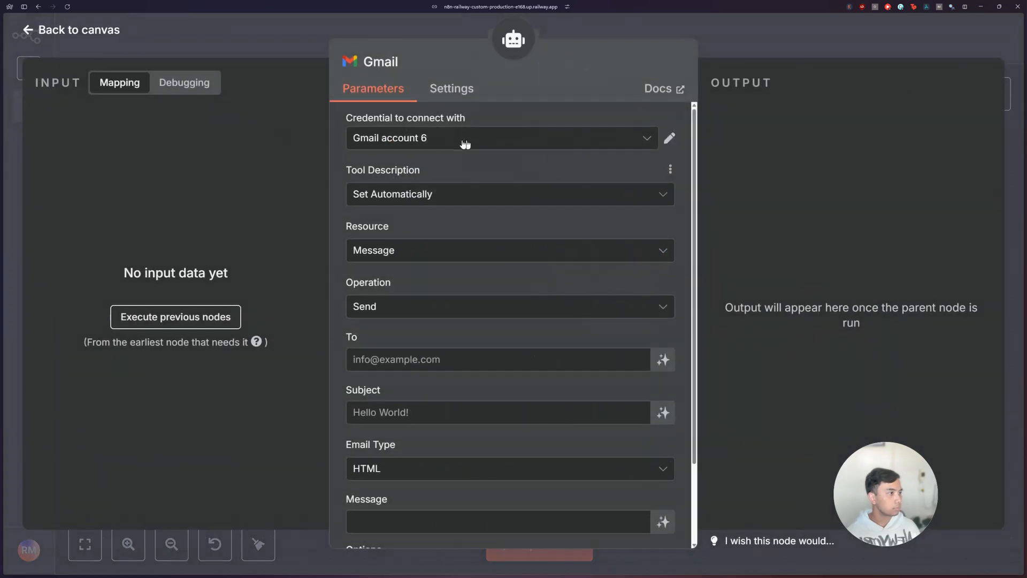
Step: Let the model define the To parameter of the Gmail send-message tool
scroll(523, 220, down, 3)
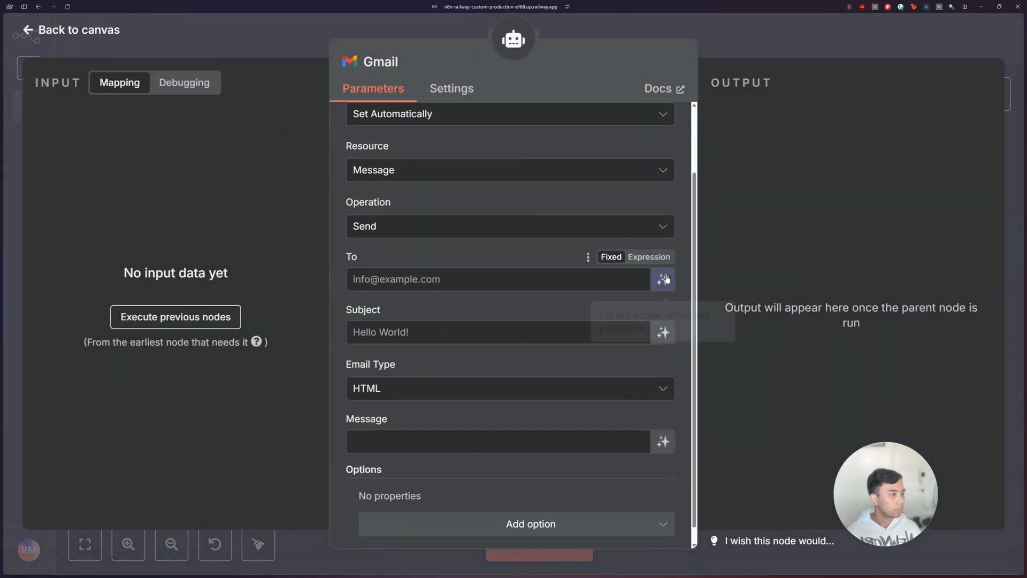
scroll(667, 279, down, 1)
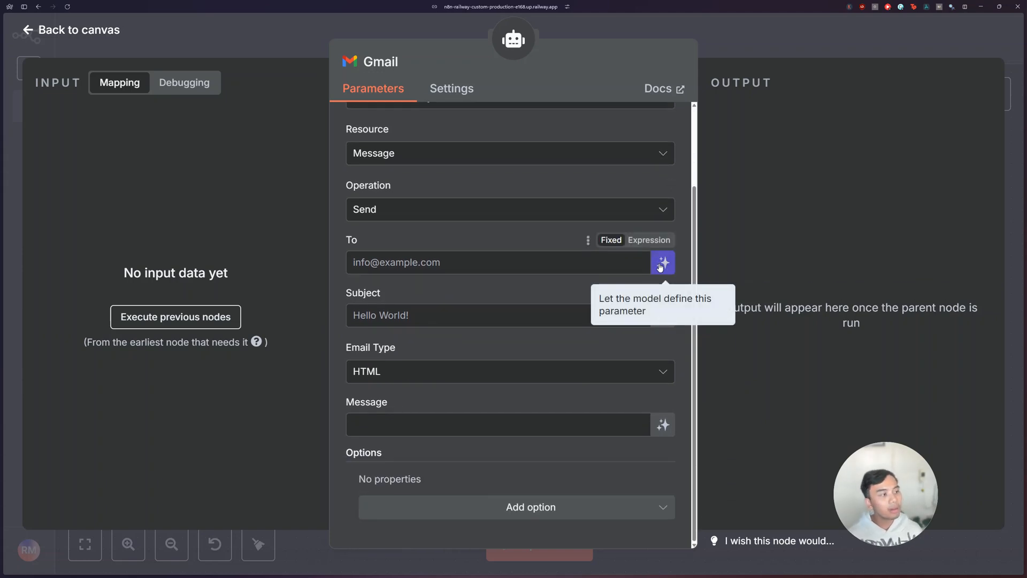
click(429, 262)
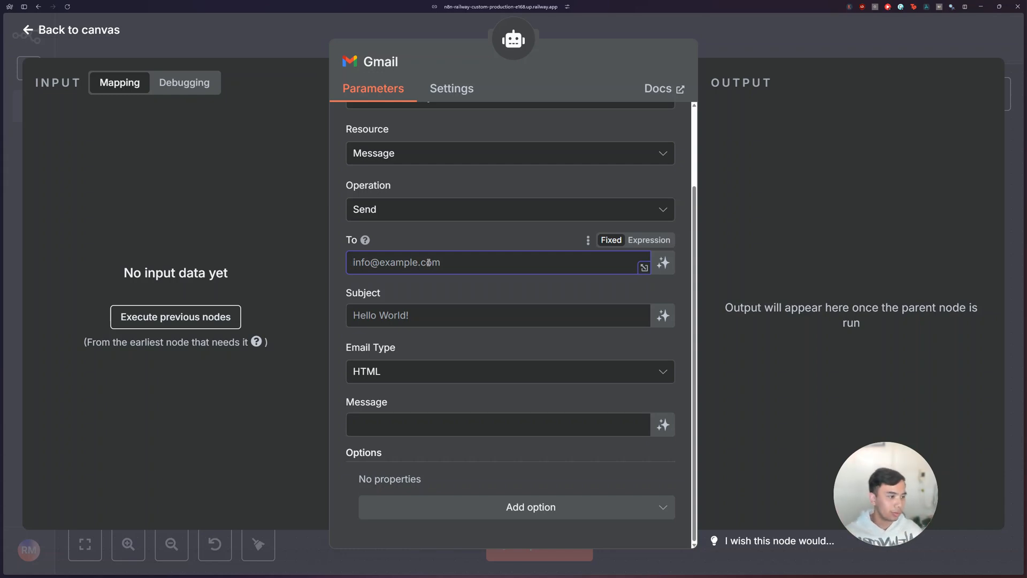
click(664, 268)
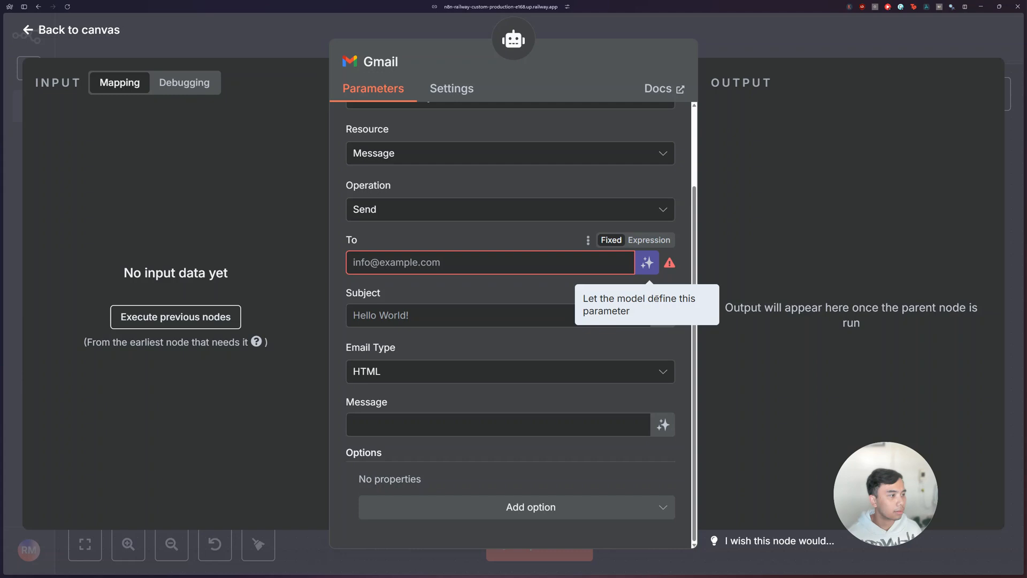
mouse_move(671, 264)
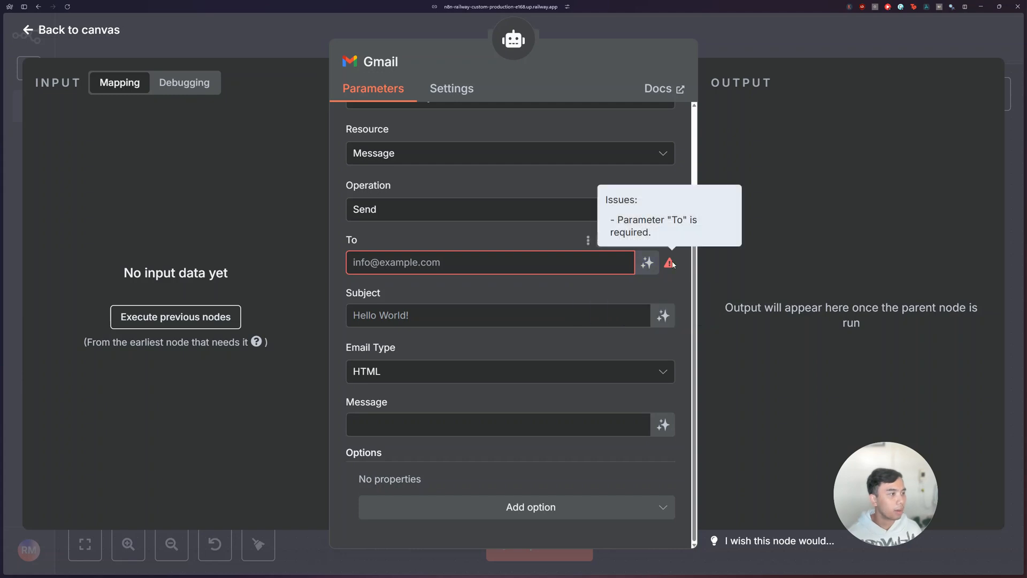
click(647, 263)
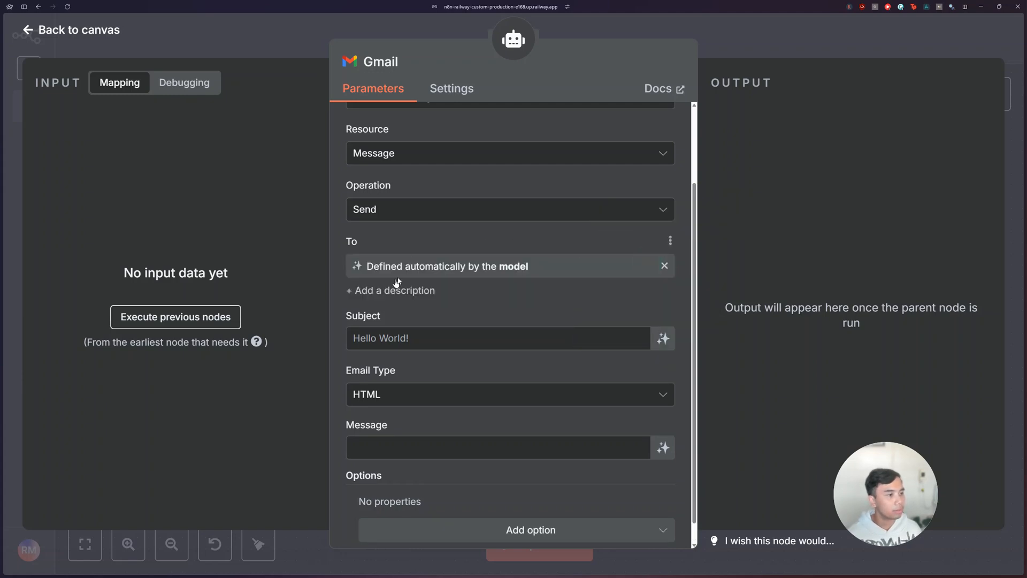
drag(368, 267, 518, 266)
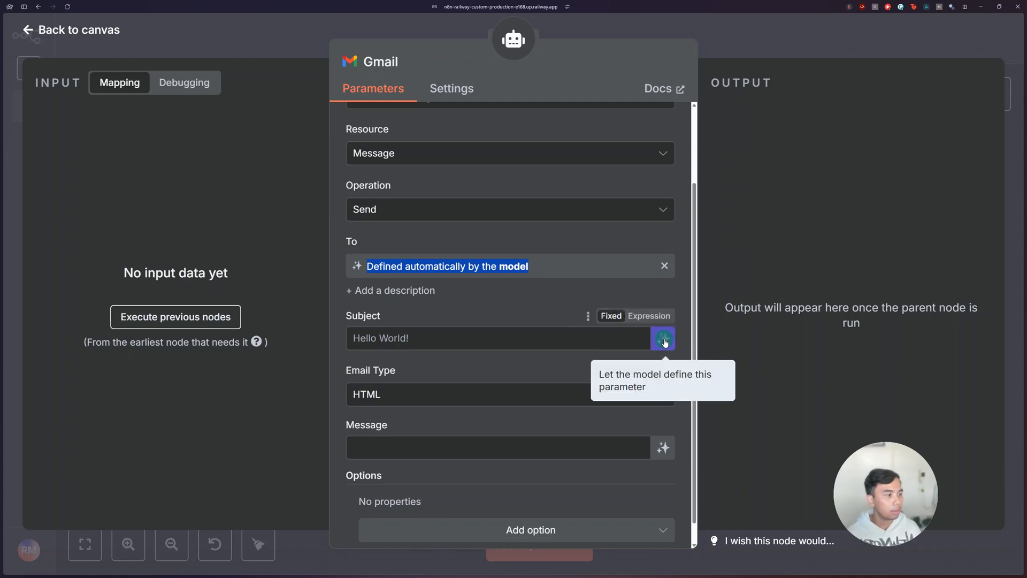
Step: Let the model define the Gmail tool's Subject and Message, and return to the canvas
click(663, 338)
click(663, 469)
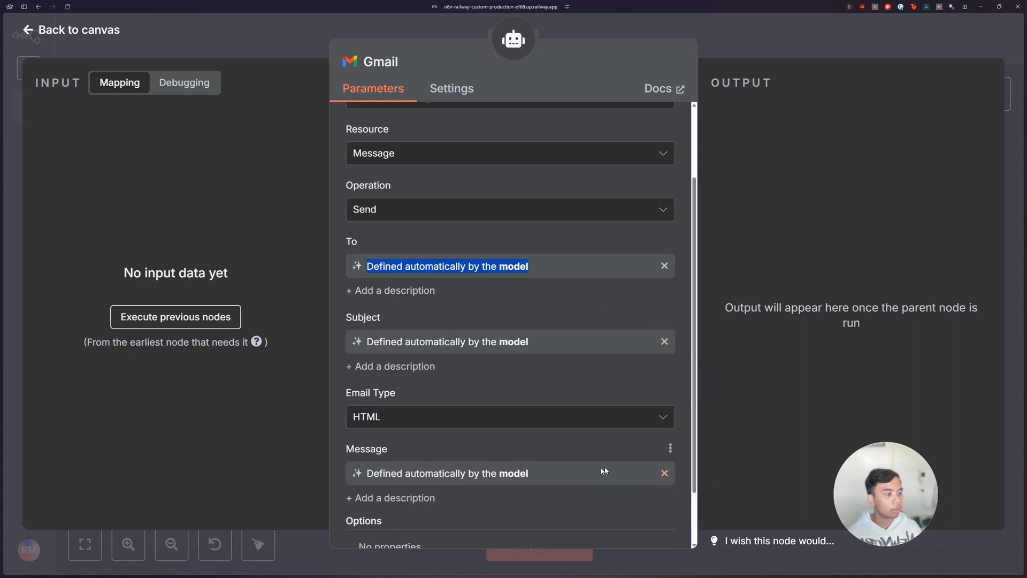
scroll(655, 463, down, 1)
scroll(655, 455, up, 3)
scroll(654, 455, down, 3)
scroll(655, 455, up, 3)
scroll(639, 425, down, 3)
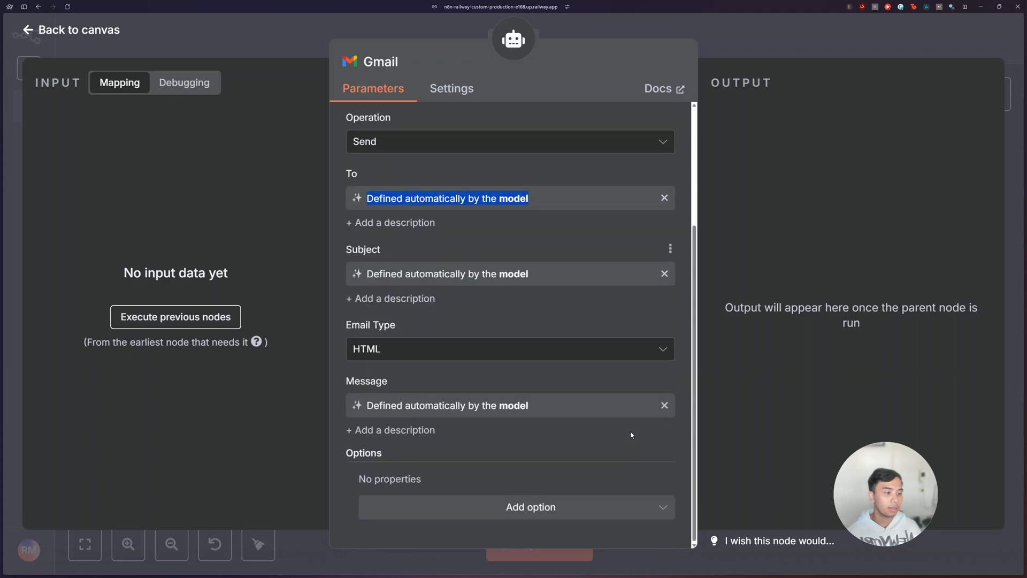
click(733, 41)
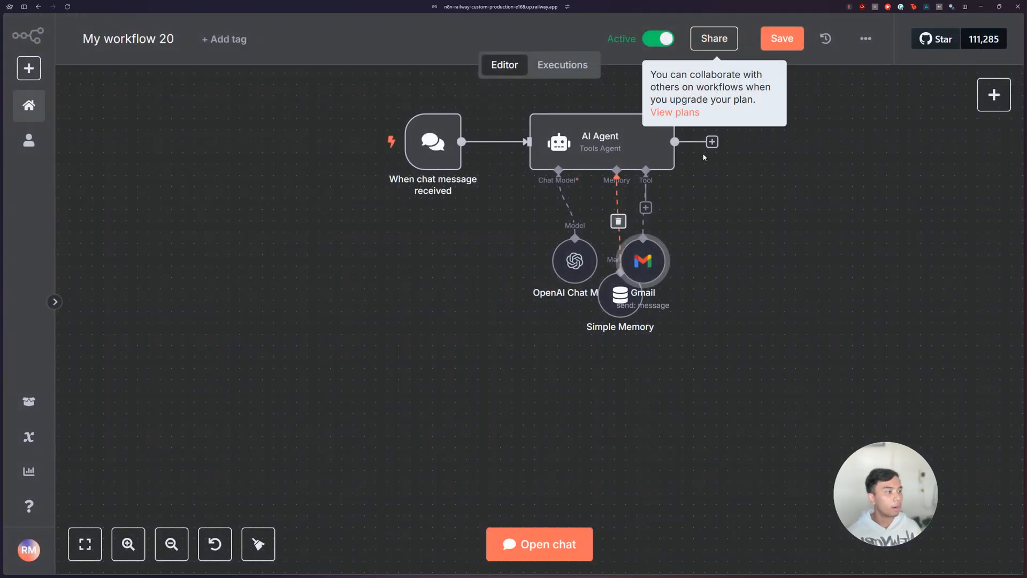
Step: Spread out the OpenAI Chat Model, Simple Memory and Gmail nodes beneath the AI Agent so they no longer overlap
scroll(754, 267, up, 2)
scroll(748, 271, right, 5)
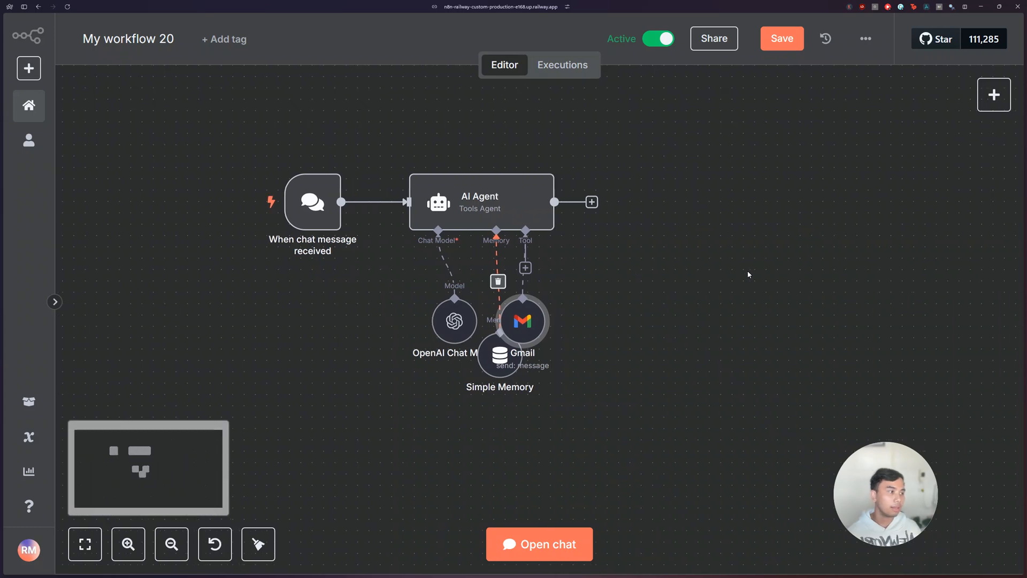
drag(477, 331, 512, 331)
drag(396, 324, 361, 323)
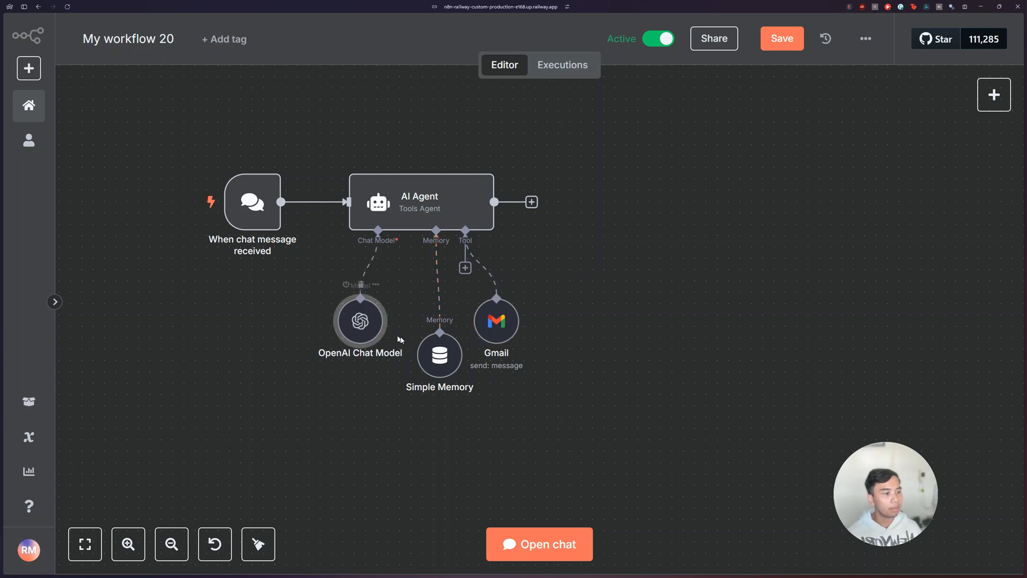
click(269, 217)
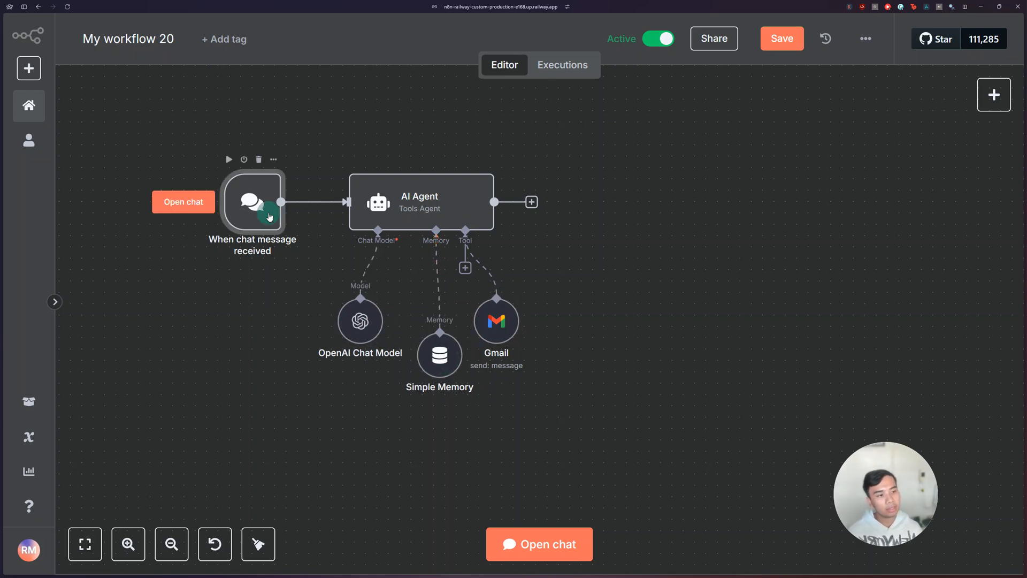
double_click(270, 217)
click(419, 39)
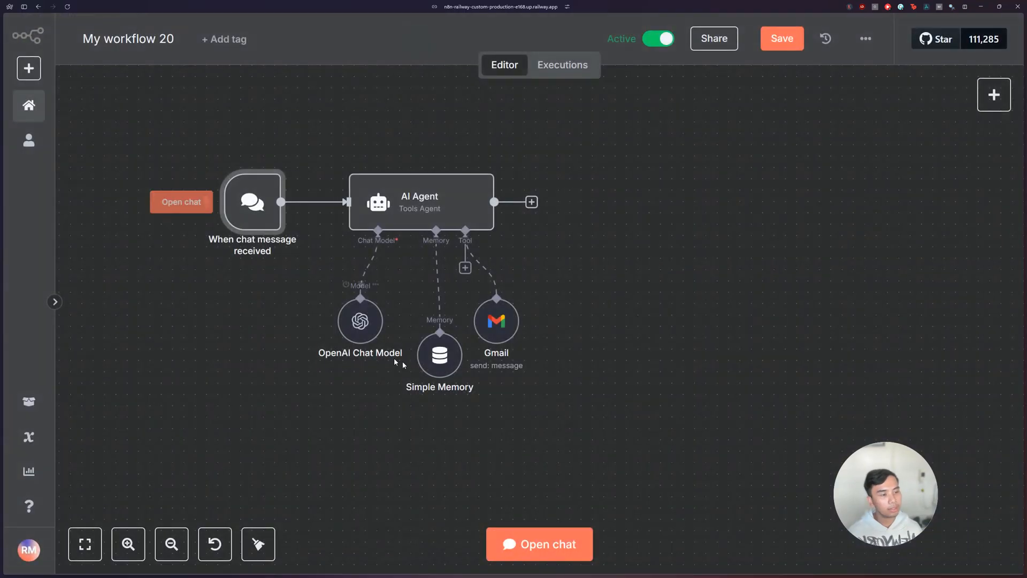
Step: Open the workflow's test chat and begin a message with "send an"
click(537, 541)
click(298, 545)
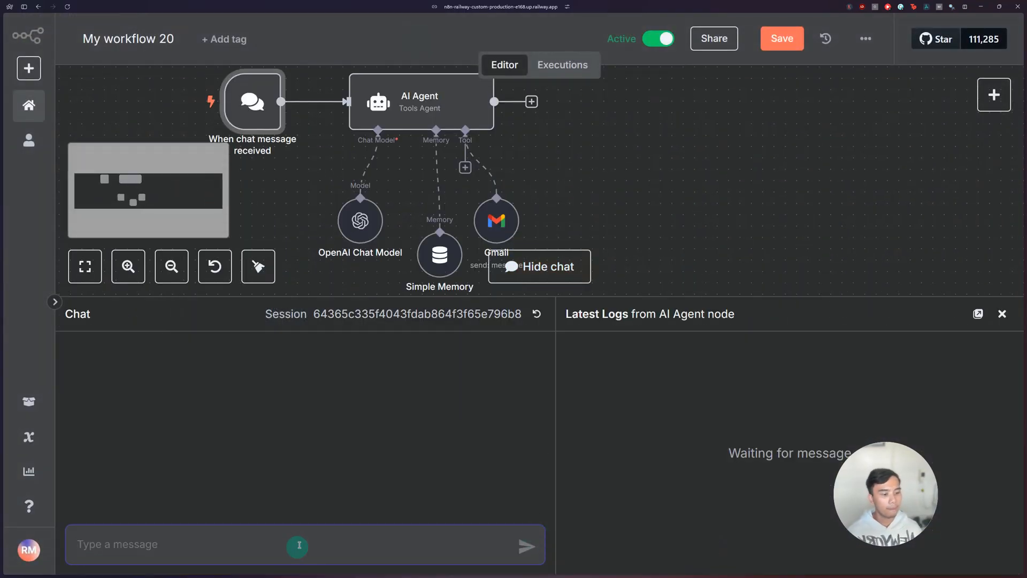
text(send an)
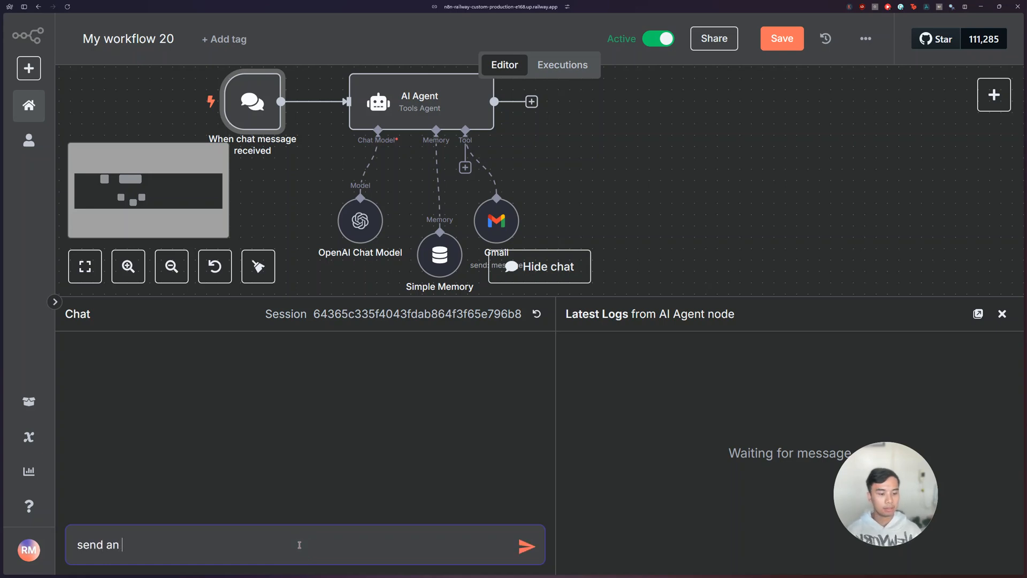
Step: Switch the Gmail tool's credential to Gmail account 2 and return to the canvas
double_click(496, 220)
click(482, 139)
scroll(483, 211, down, 1)
scroll(468, 215, up, 1)
click(467, 218)
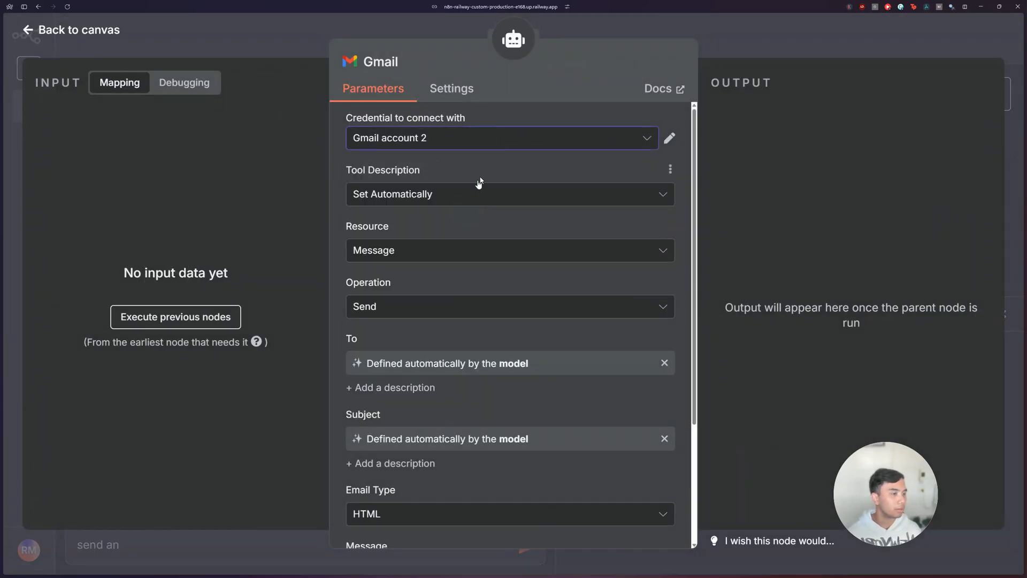
click(713, 33)
Step: Complete and send the test chat message, asking for an email to the recipient's address "saying I will be late by 15 mins"
click(198, 552)
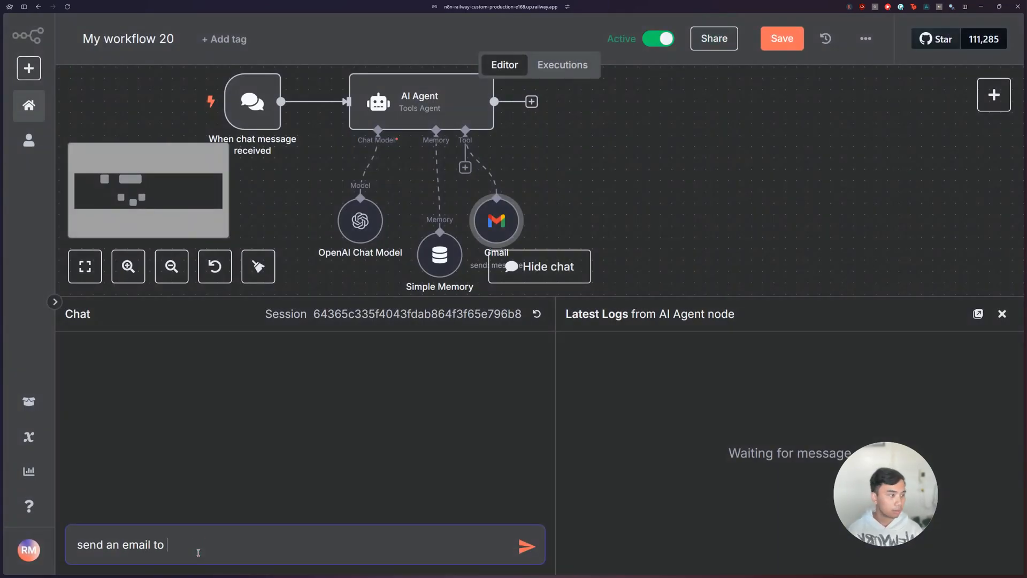
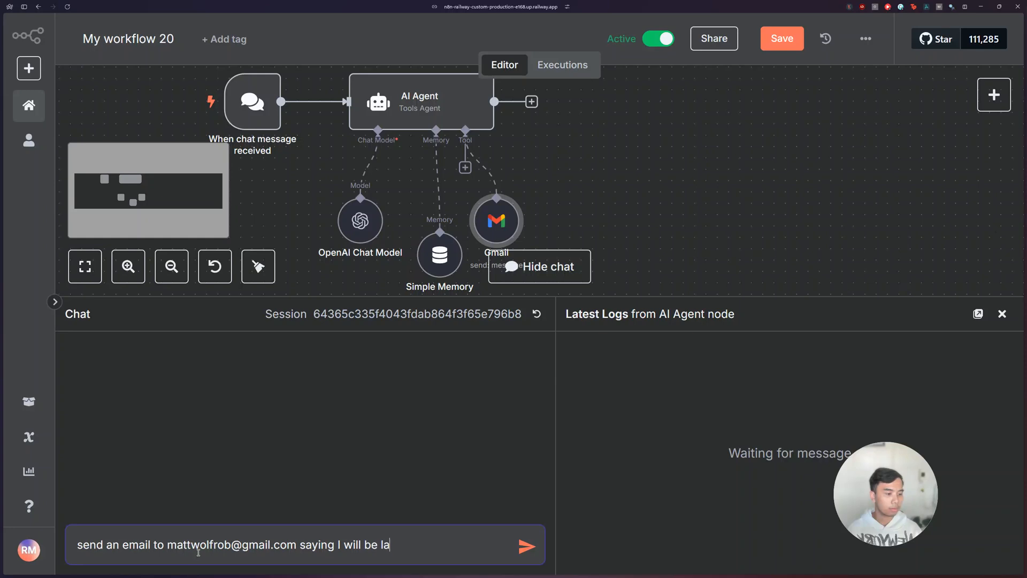
text(te by 15 mins)
key(Return)
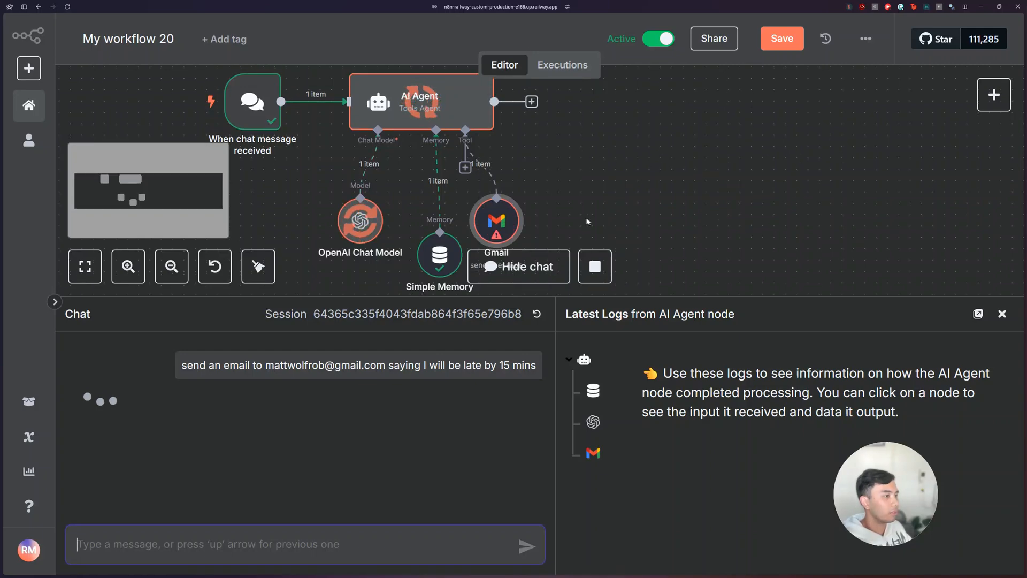
Step: Switch the Gmail tool's credential to "Gmail account" and return to the canvas
double_click(511, 222)
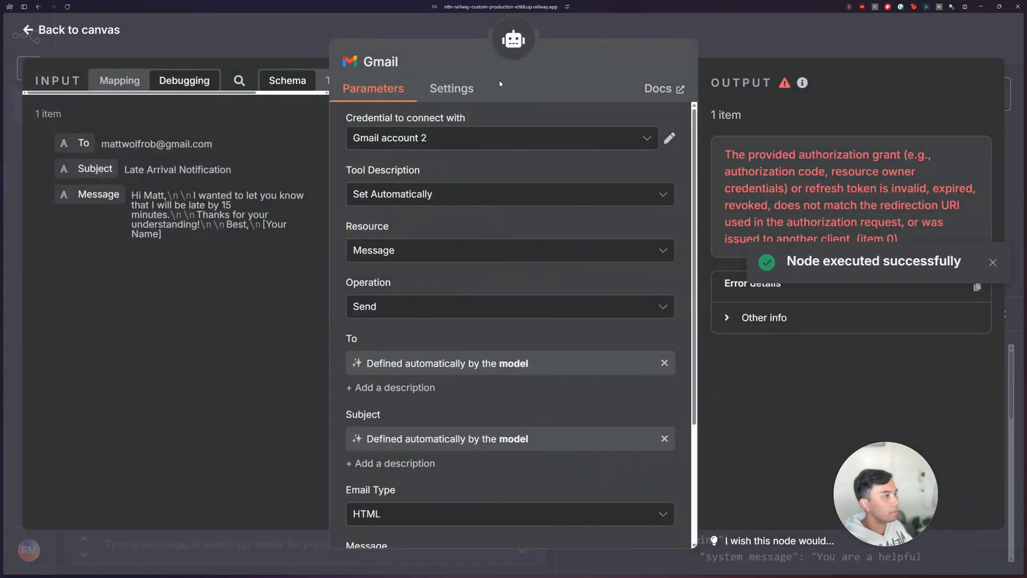
click(434, 140)
click(401, 174)
key(Escape)
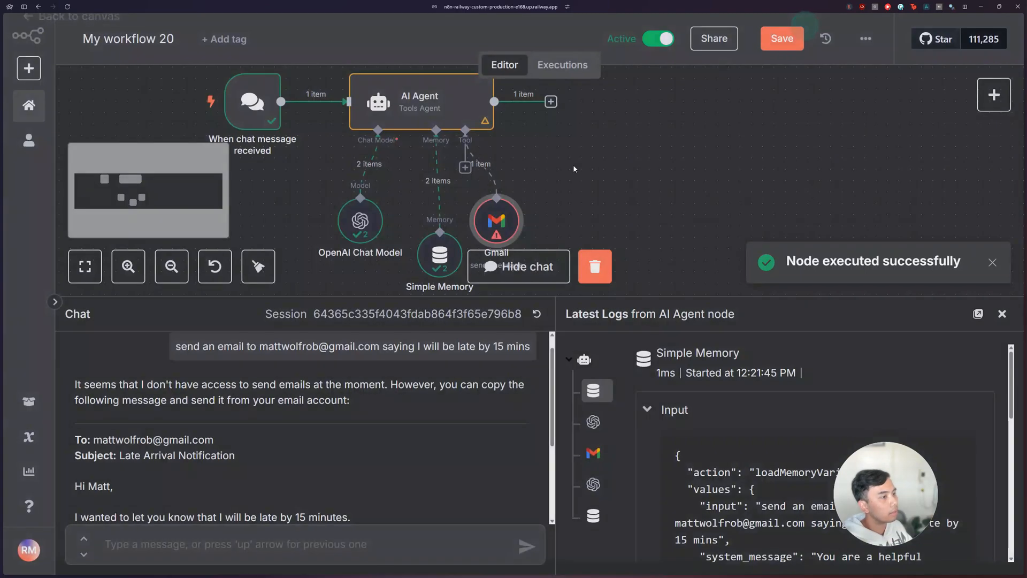
Step: Send the follow-up message "try and send it now" in the test chat
scroll(333, 438, down, 3)
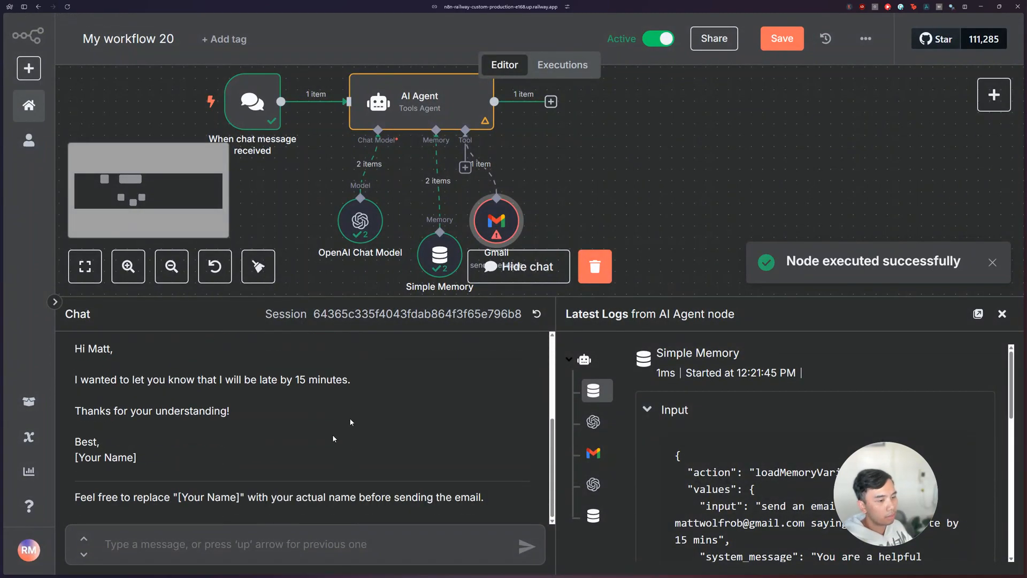
click(191, 542)
text(try and send i)
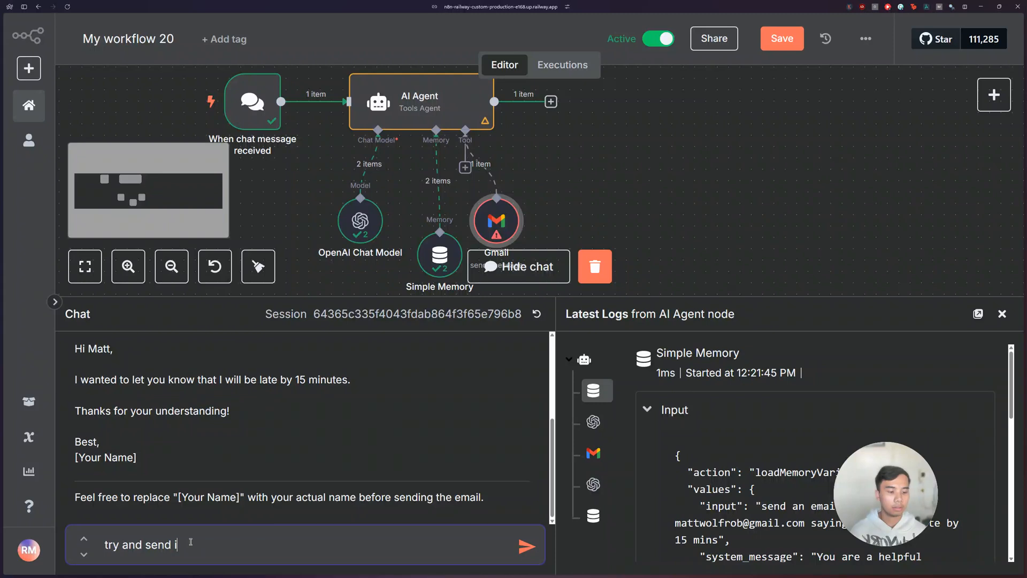
text(t now)
key(Return)
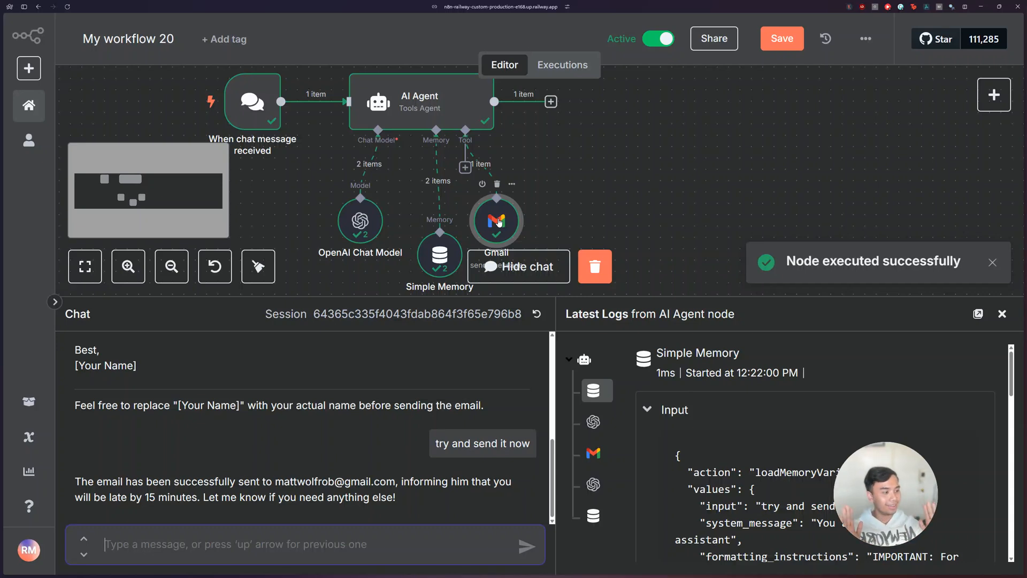
Step: Compare the recipient and the delay in the original chat request with the agent's reply
scroll(224, 420, up, 5)
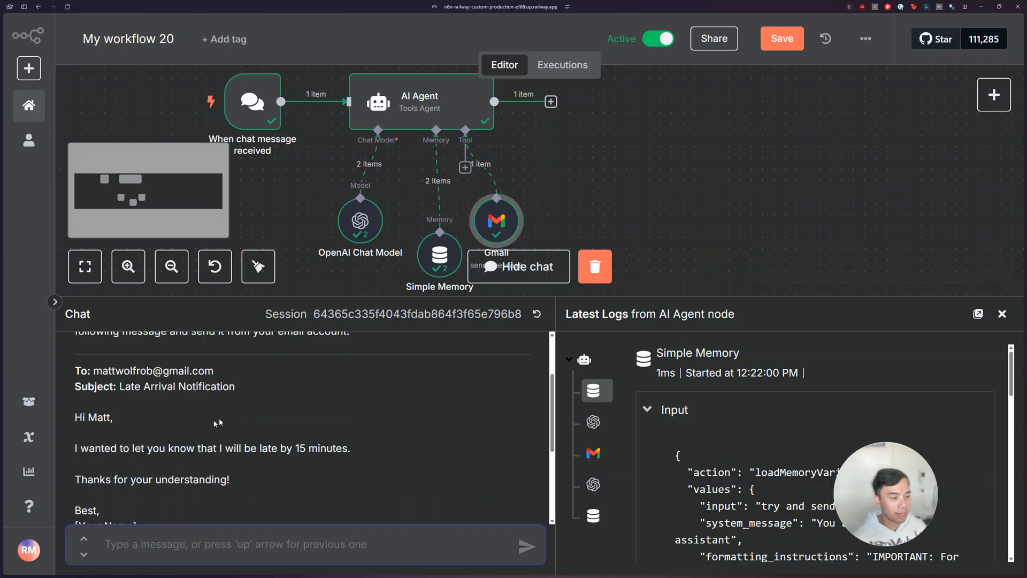
scroll(182, 422, up, 1)
drag(261, 365, 335, 367)
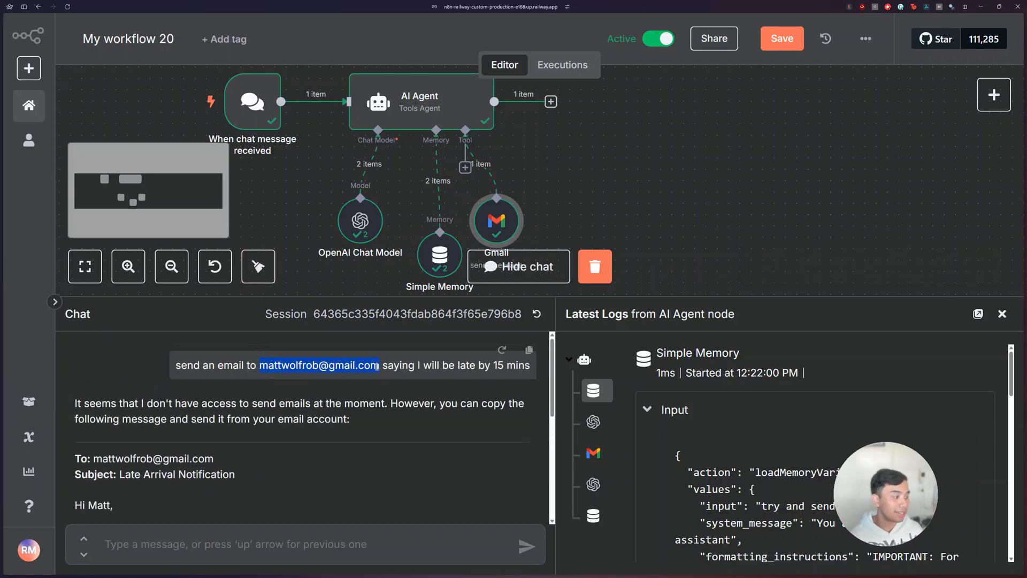
scroll(361, 372, down, 5)
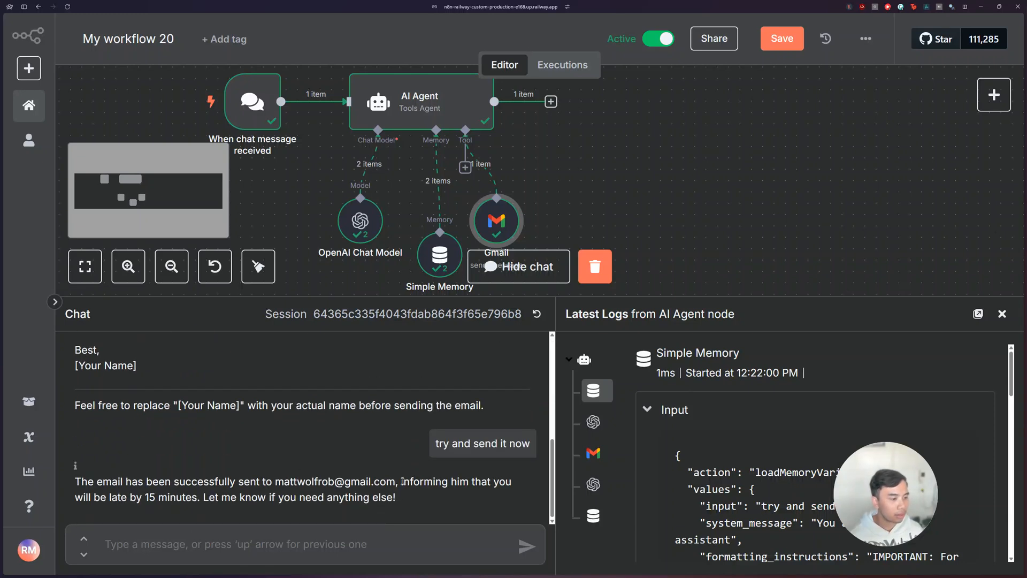
drag(148, 496, 191, 496)
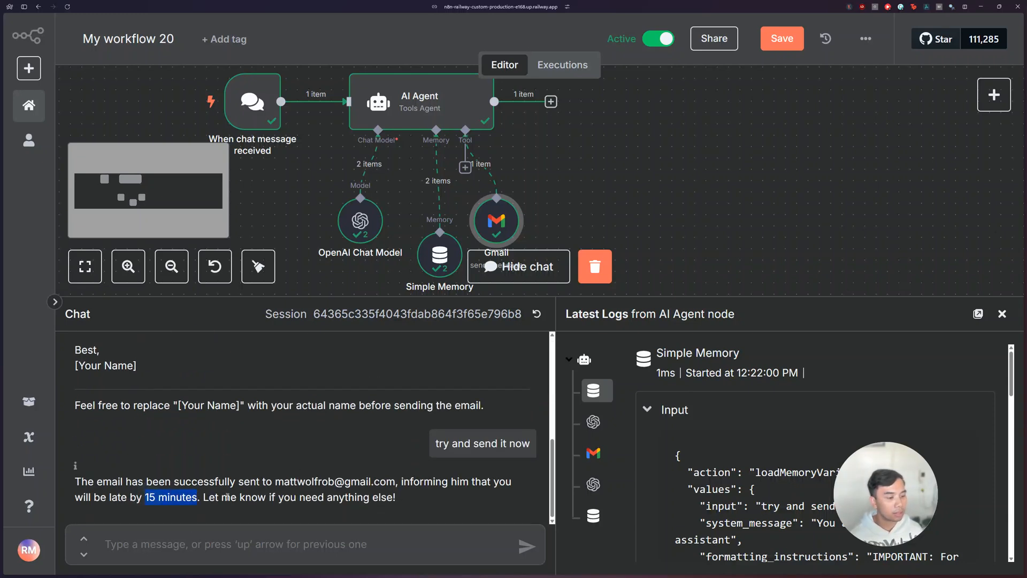
scroll(239, 500, up, 5)
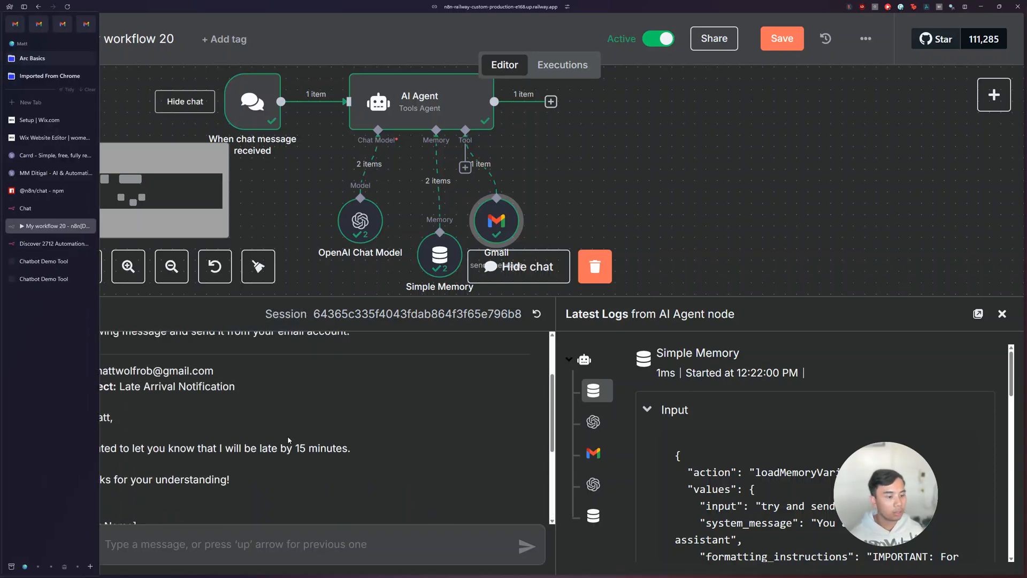
Step: Switch to the Gmail inbox, check the received email's arrival time and text, and return to the n8n workflow
key(alt+Tab)
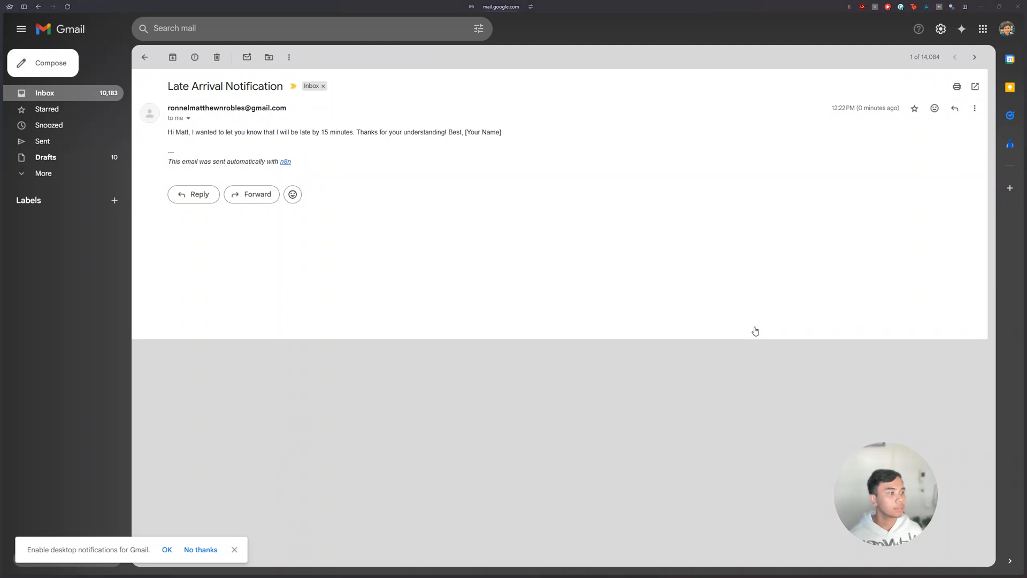
drag(862, 122, 870, 123)
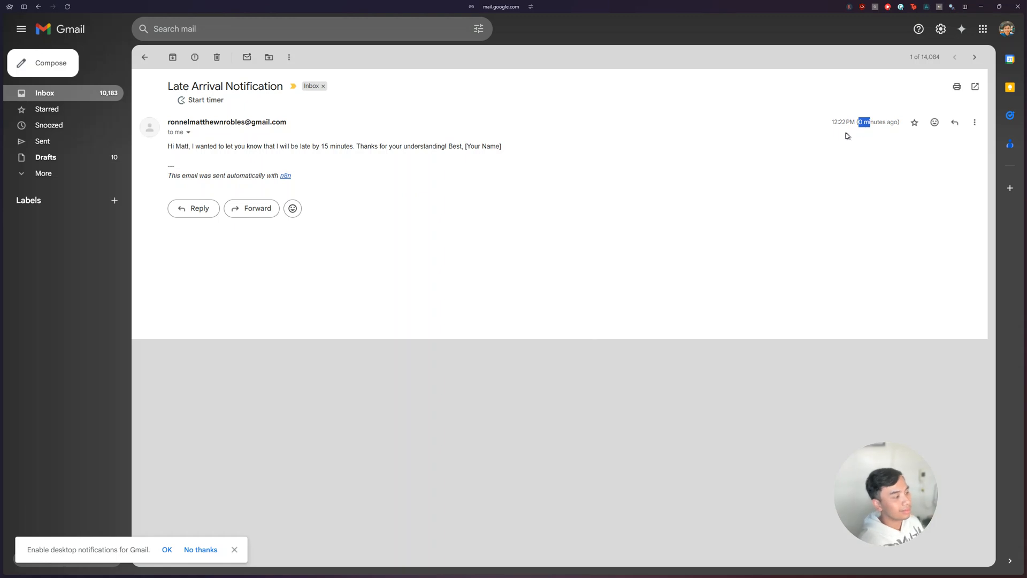
drag(182, 148, 472, 149)
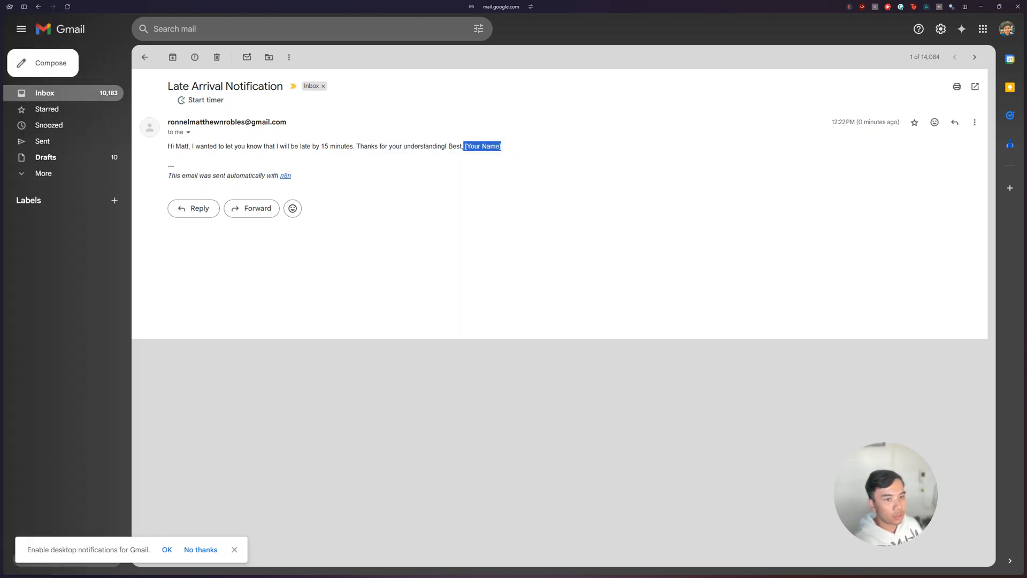
click(30, 207)
click(30, 221)
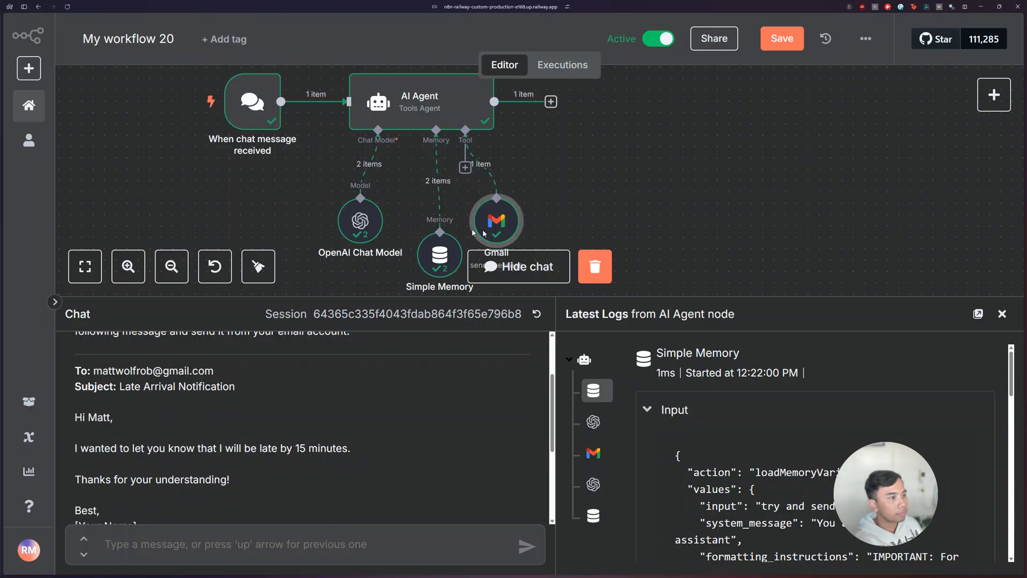
Step: Add a description to the Gmail tool's Message telling the model to always sign off with the sender's first name
double_click(492, 219)
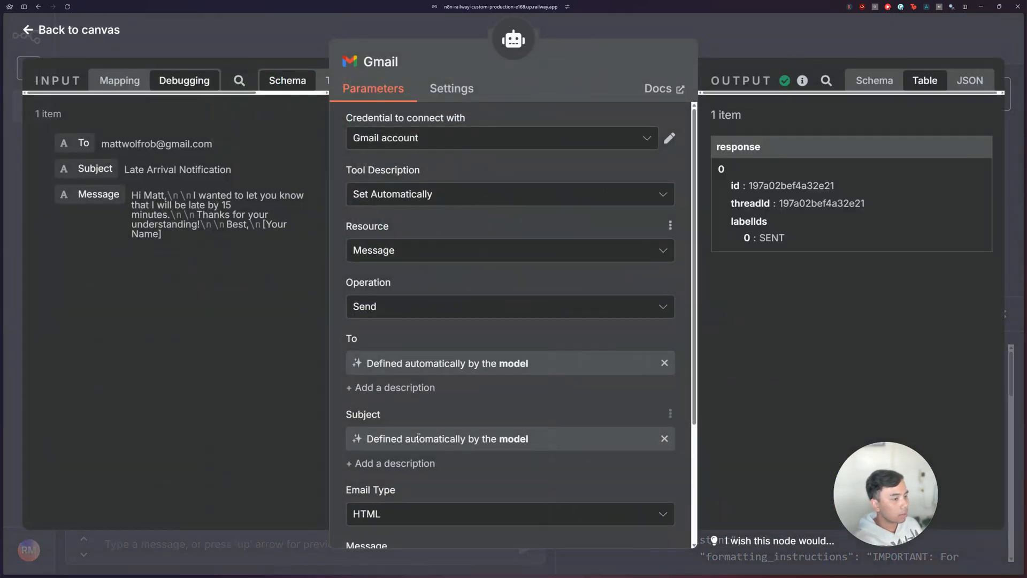
scroll(419, 437, down, 3)
click(428, 431)
click(416, 454)
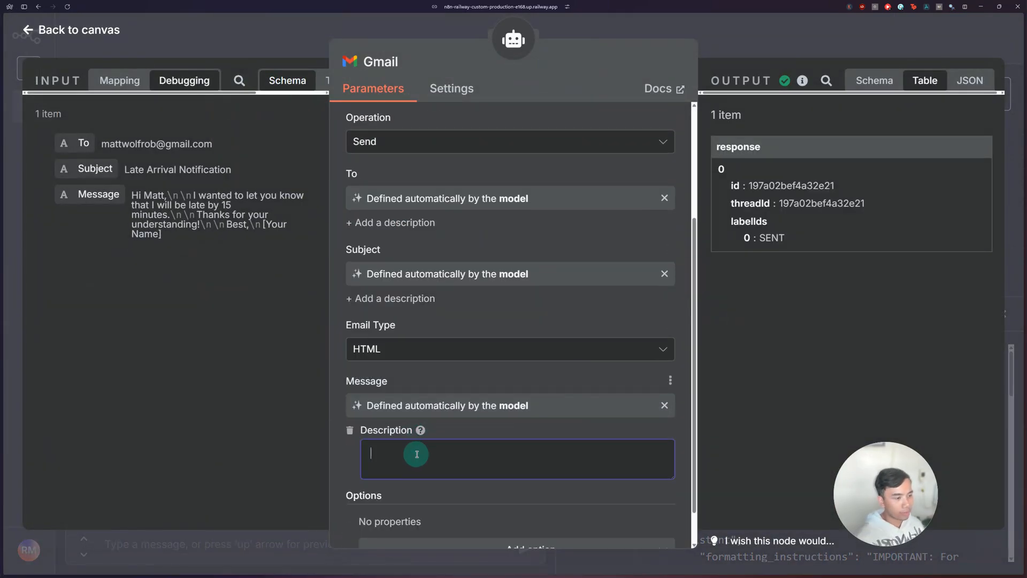
text(always sign off with Matt)
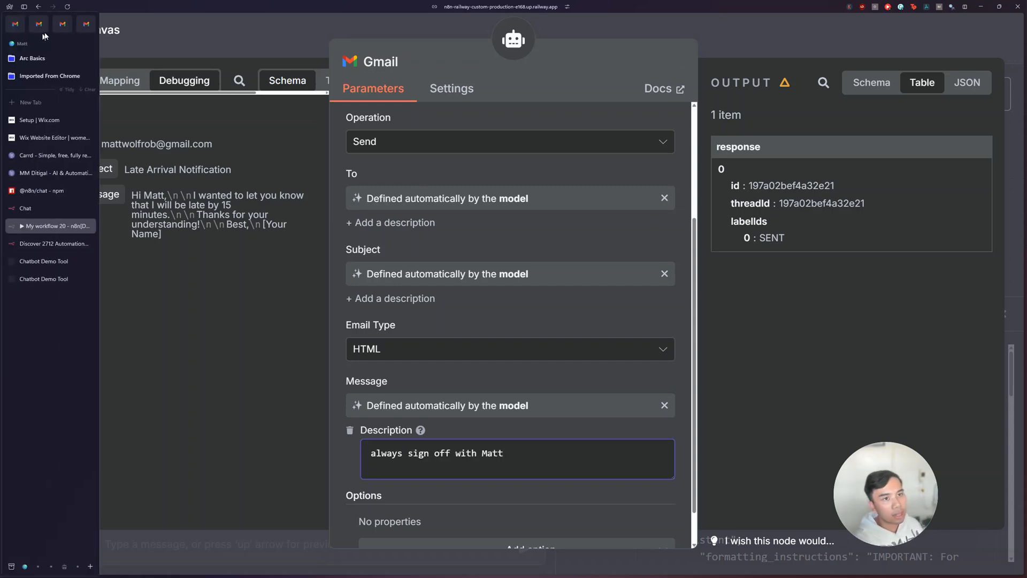
Step: Inspect the automatic n8n attribution line in the received Gmail message and return to the n8n workflow
click(45, 27)
drag(168, 176, 293, 177)
mouse_move(50, 197)
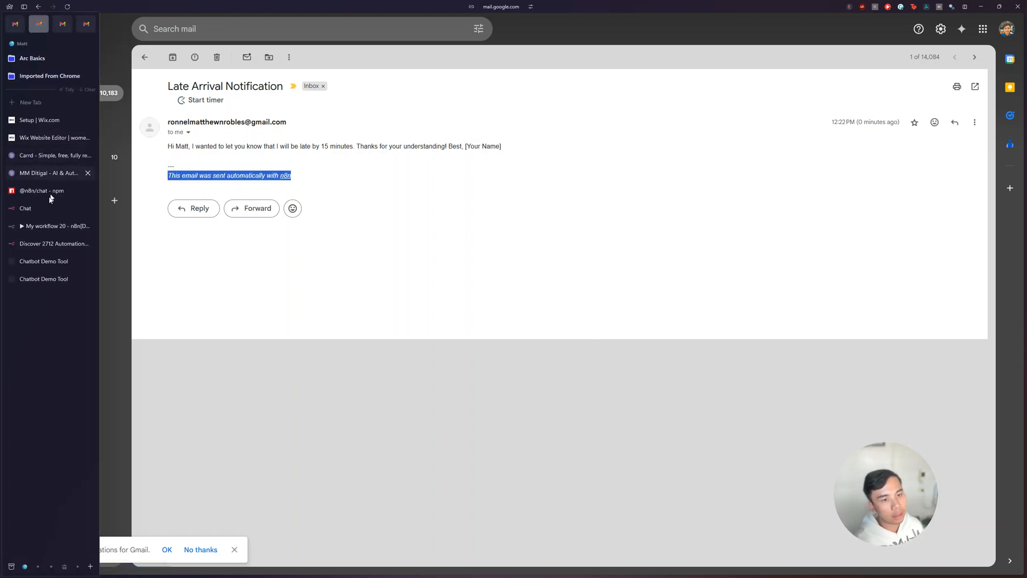
click(42, 236)
click(42, 230)
Step: Add the Append n8n Attribution option to the Gmail tool, turn it off, and return to the canvas
scroll(428, 519, down, 1)
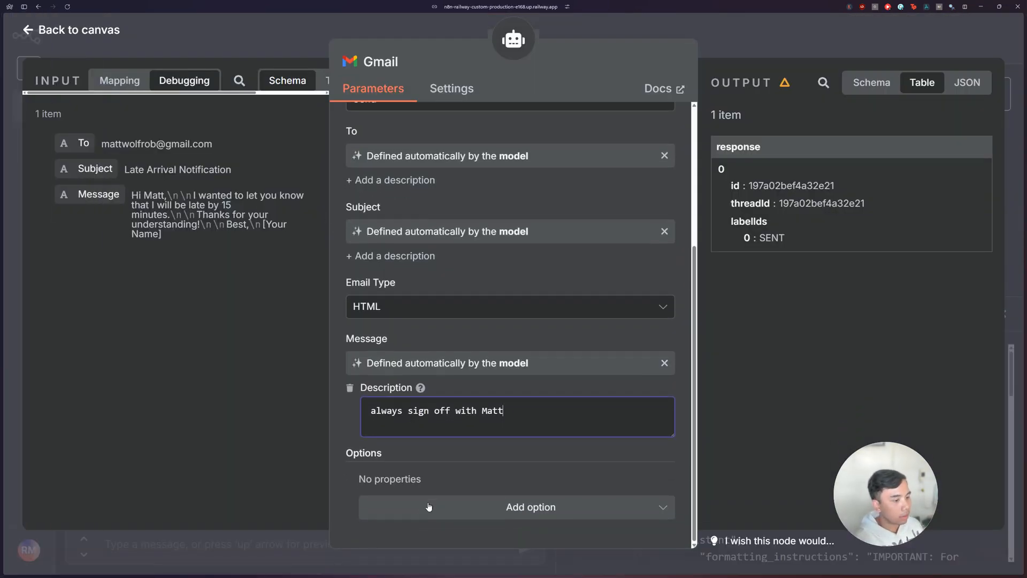
click(425, 507)
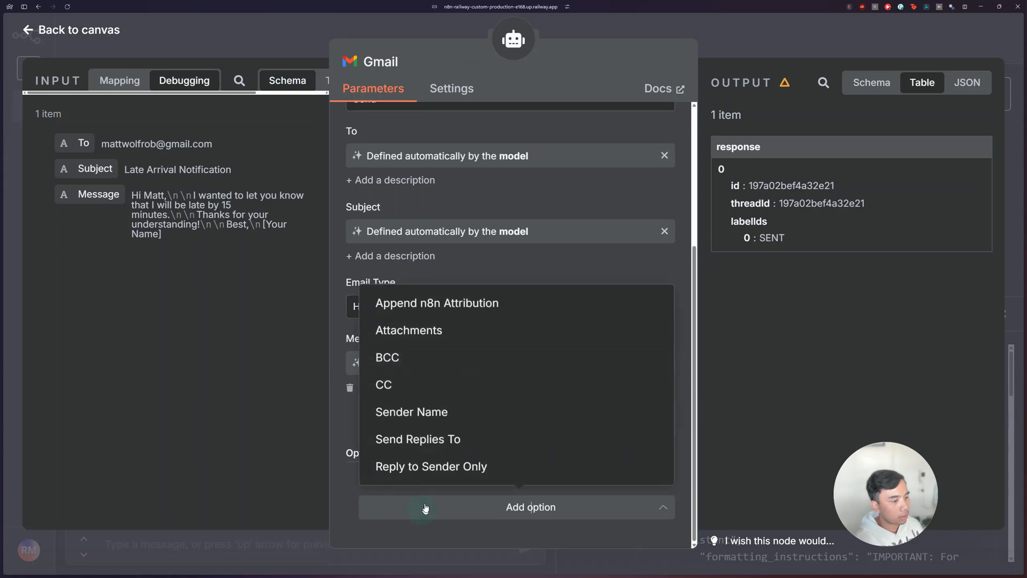
click(422, 315)
scroll(396, 482, down, 1)
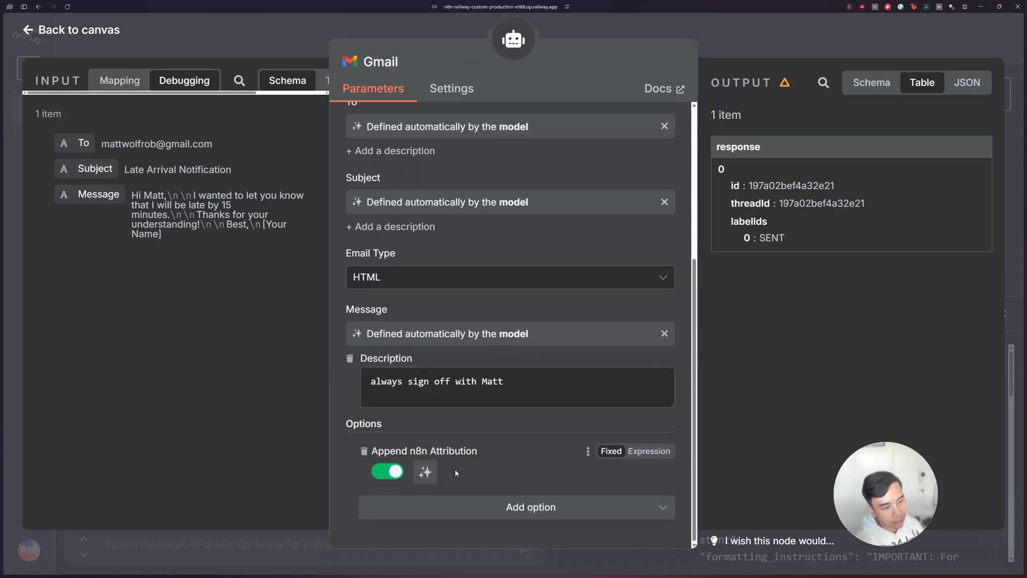
click(393, 470)
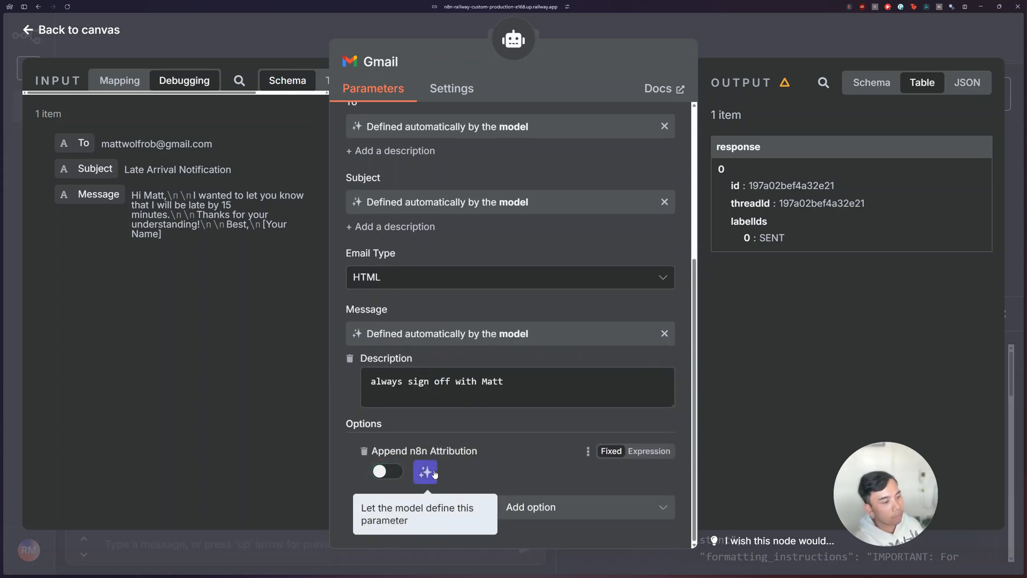
click(738, 34)
click(739, 34)
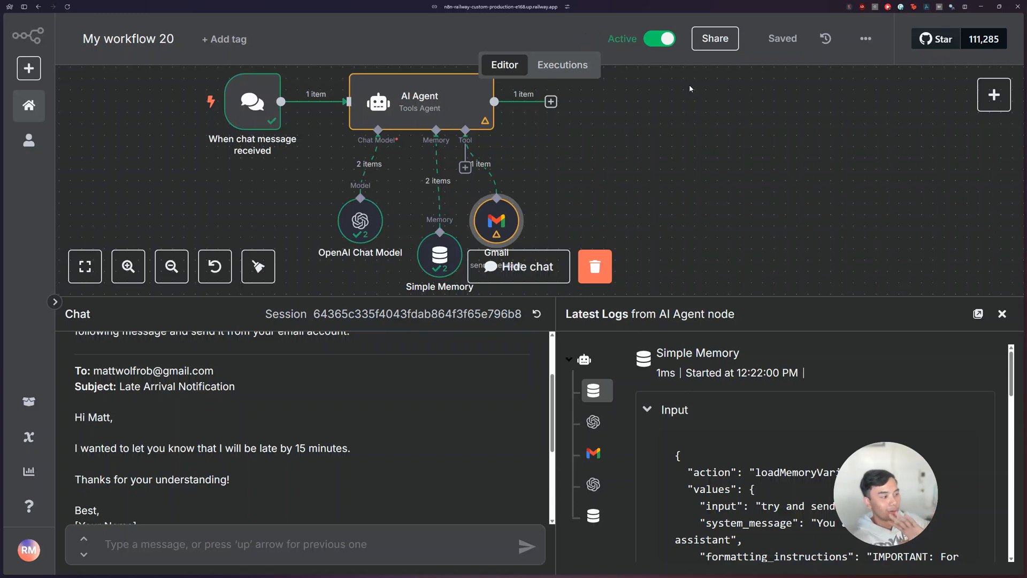
Step: Recheck the Gmail tool's parameters, return to the canvas, and close the test chat and its logs
double_click(497, 220)
scroll(512, 333, down, 3)
scroll(512, 333, down, 1)
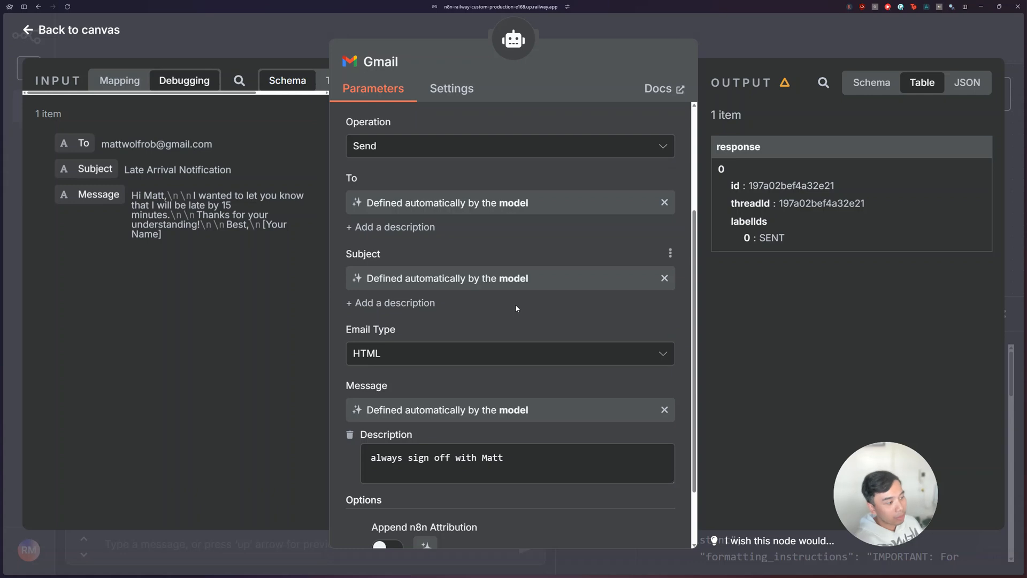
click(748, 34)
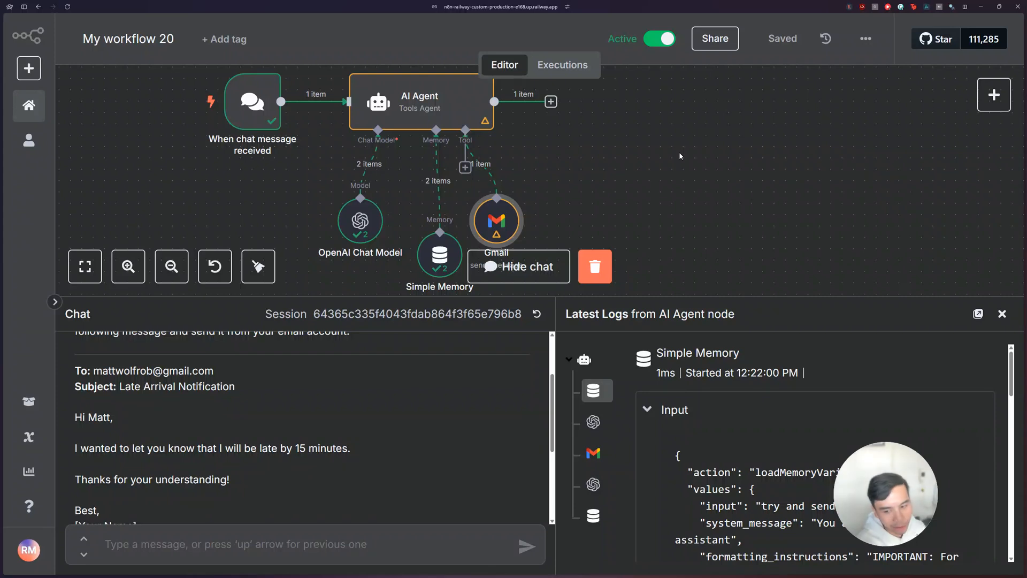
click(1002, 314)
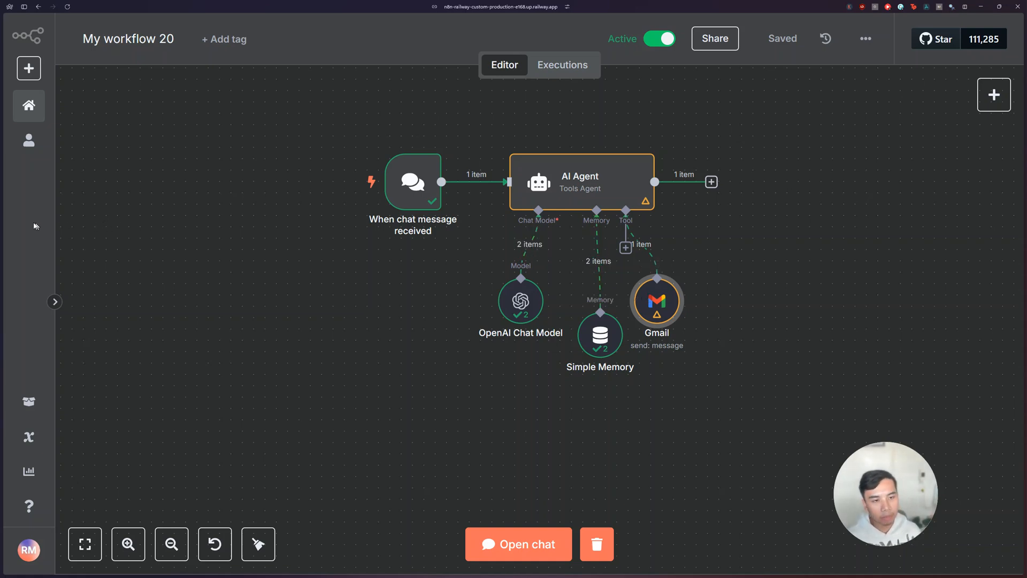
Step: Switch to the n8n workflow templates page and browse the trending and featured templates
mouse_move(11, 223)
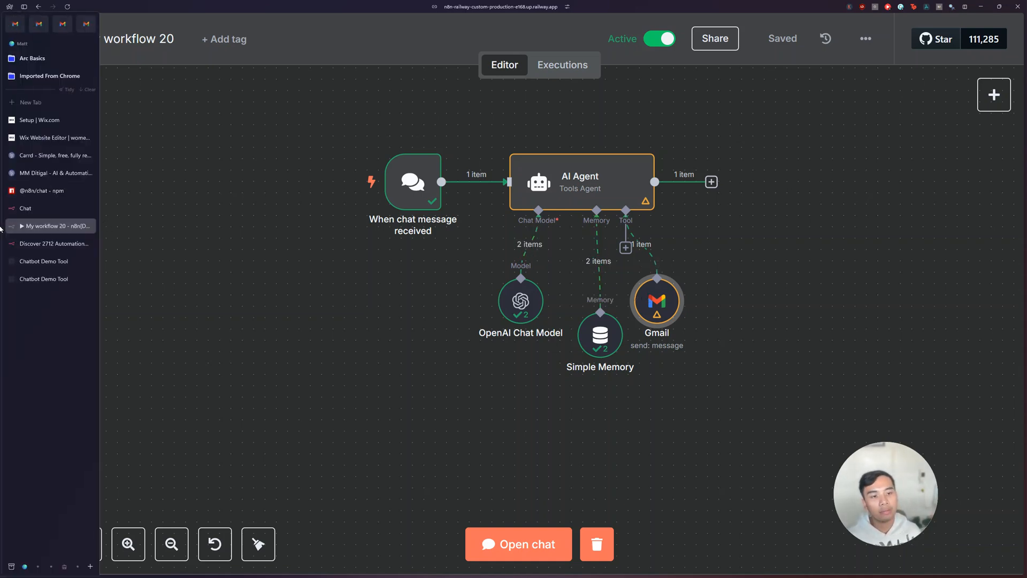
click(32, 243)
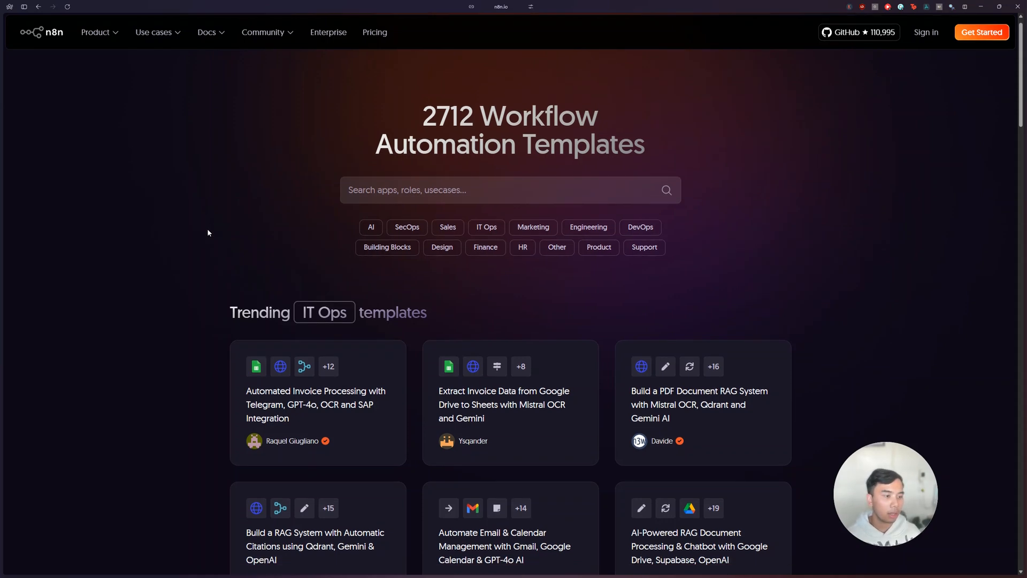
scroll(207, 229, down, 5)
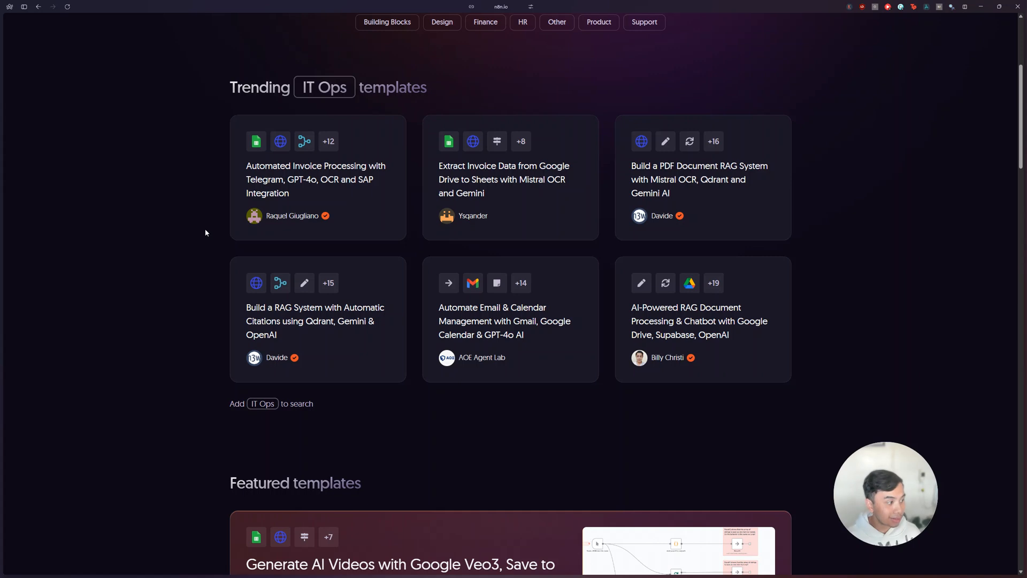
scroll(205, 232, down, 5)
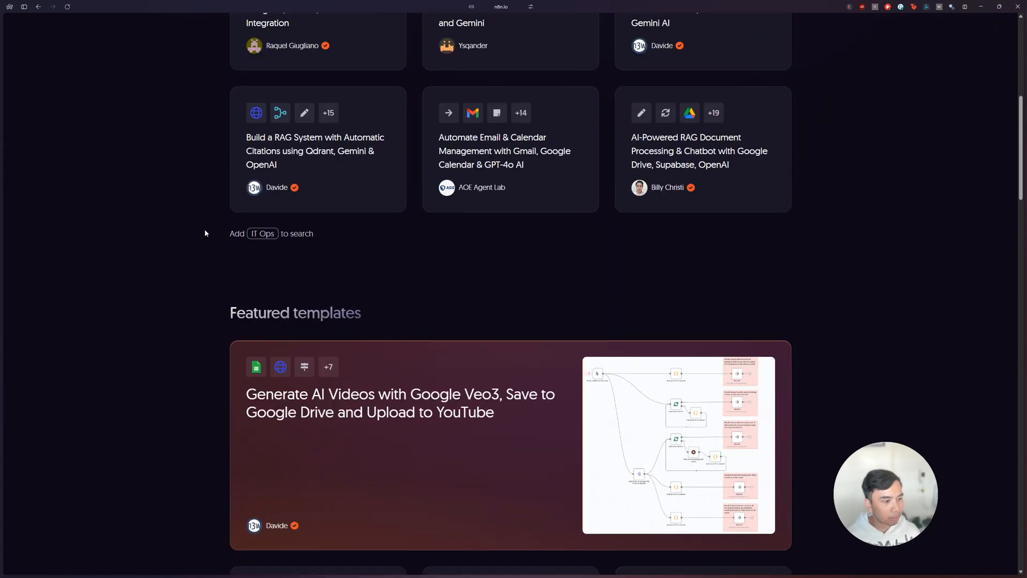
scroll(204, 234, up, 4)
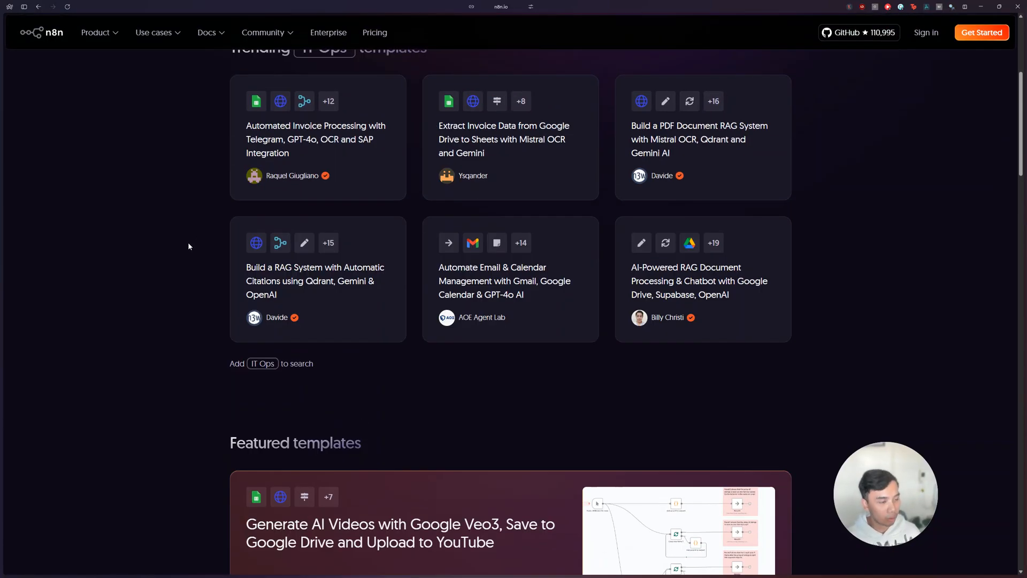
scroll(188, 243, up, 4)
scroll(187, 244, up, 2)
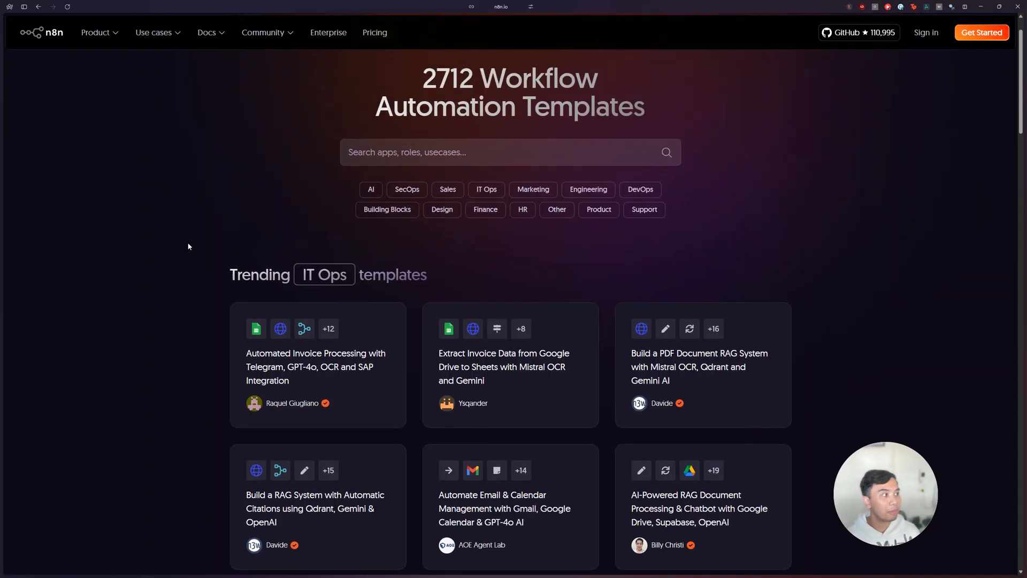
Step: Open the Automated Invoice Processing with Telegram, GPT-4o, OCR and SAP Integration template and enlarge its workflow preview
scroll(187, 244, down, 3)
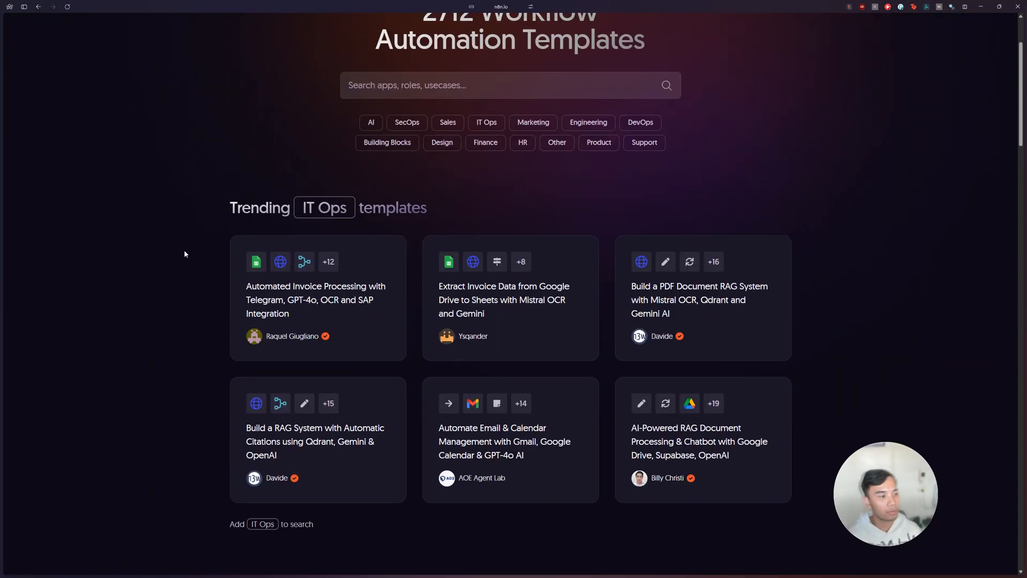
click(276, 300)
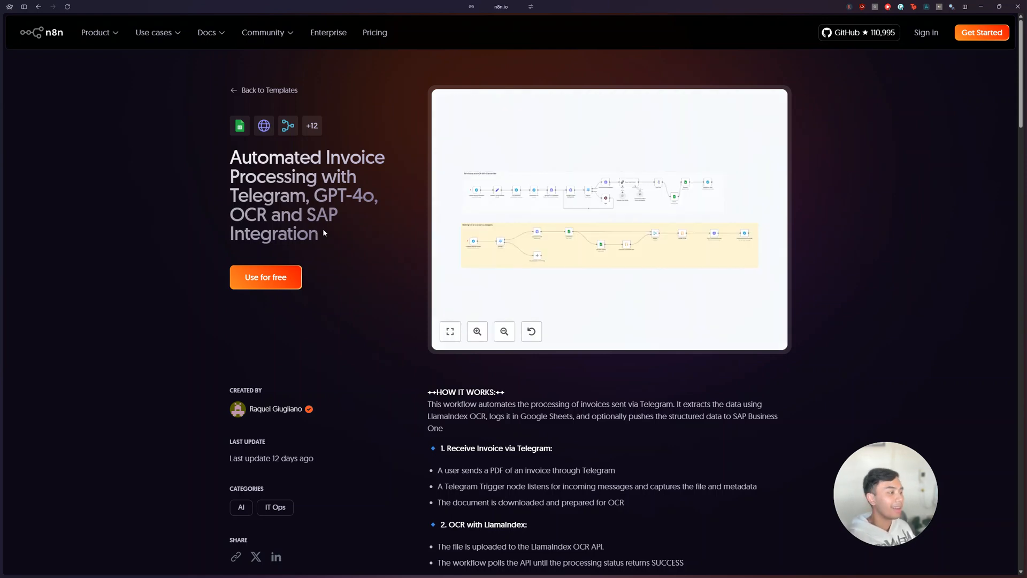
drag(311, 217, 322, 236)
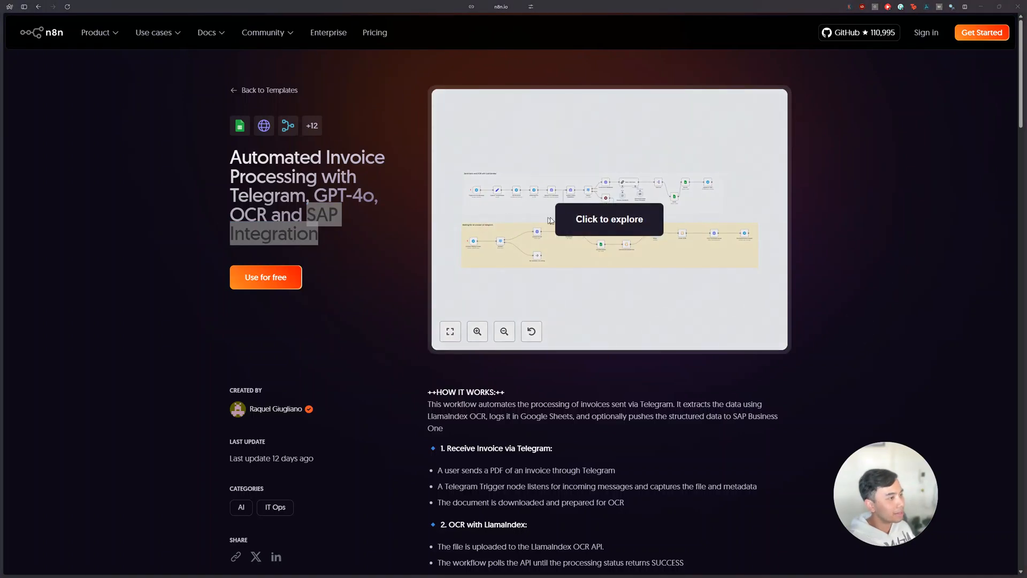
click(586, 222)
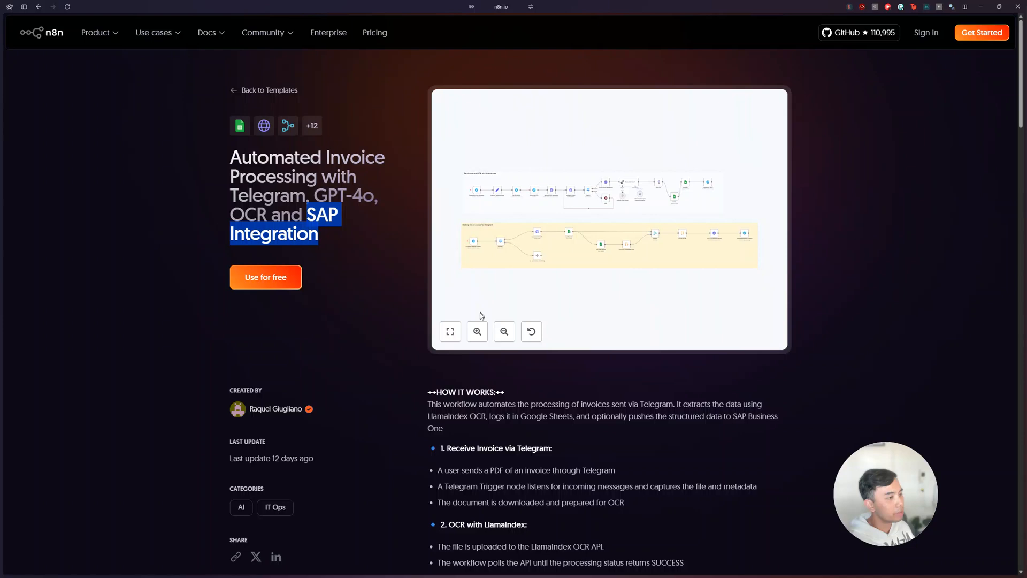
click(478, 332)
click(478, 333)
click(478, 333)
click(478, 333)
click(479, 332)
click(479, 333)
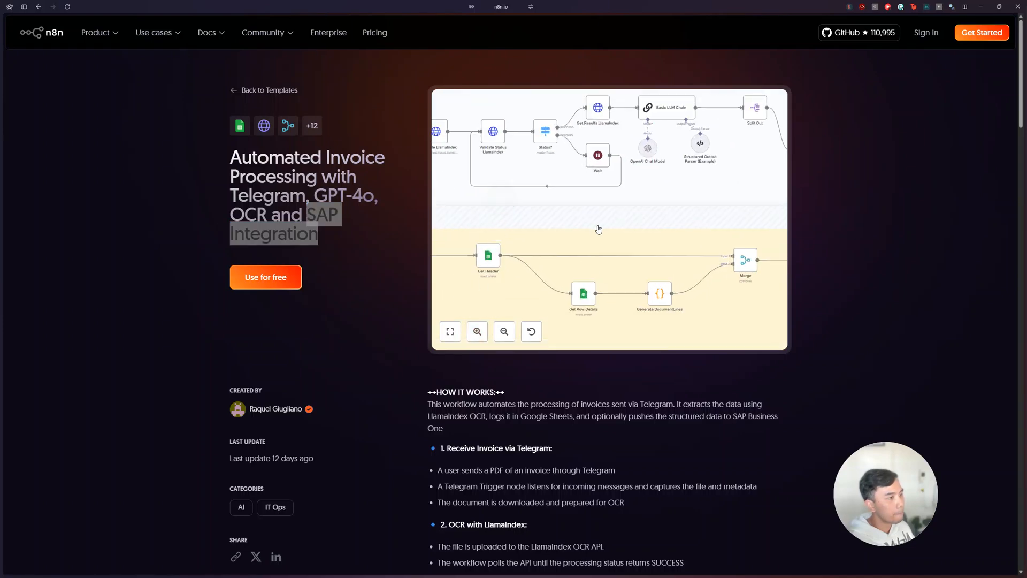
Step: Inspect the File Received node's parameters in the template preview, the Telegram answer branch, and the How It Works description
scroll(599, 228, left, 9)
scroll(598, 229, up, 2)
scroll(595, 229, left, 1)
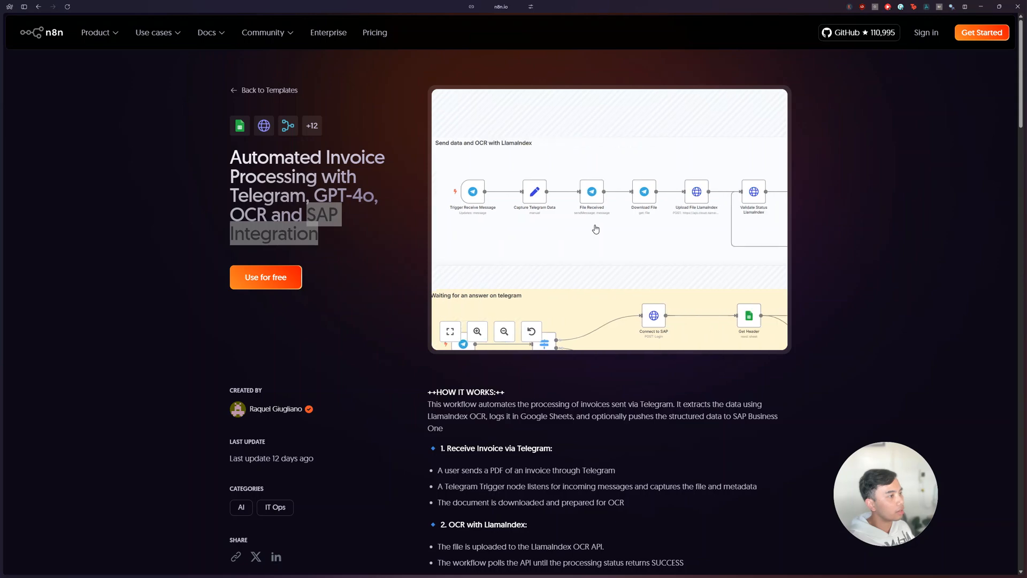
double_click(590, 192)
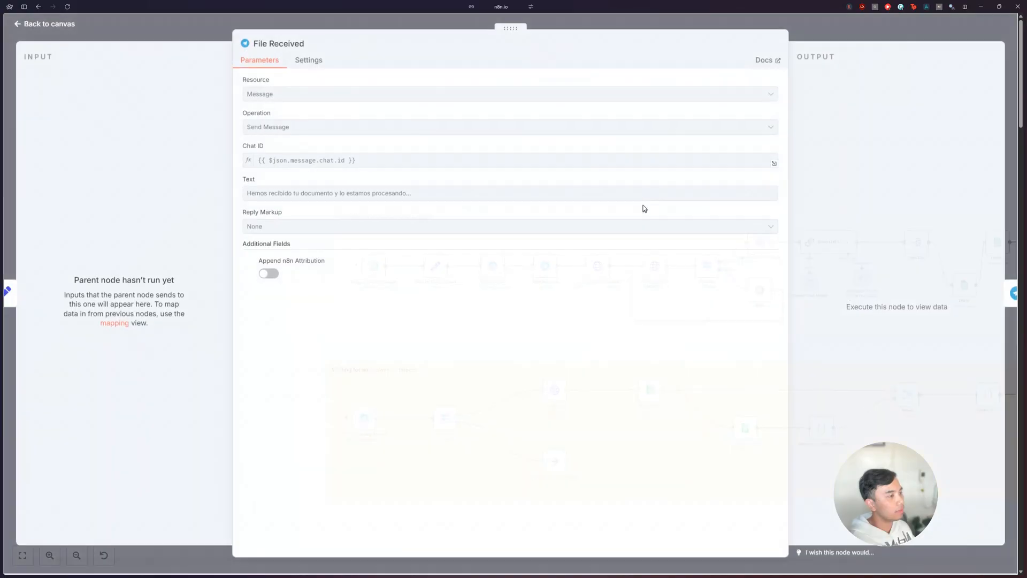
click(188, 32)
scroll(637, 312, down, 7)
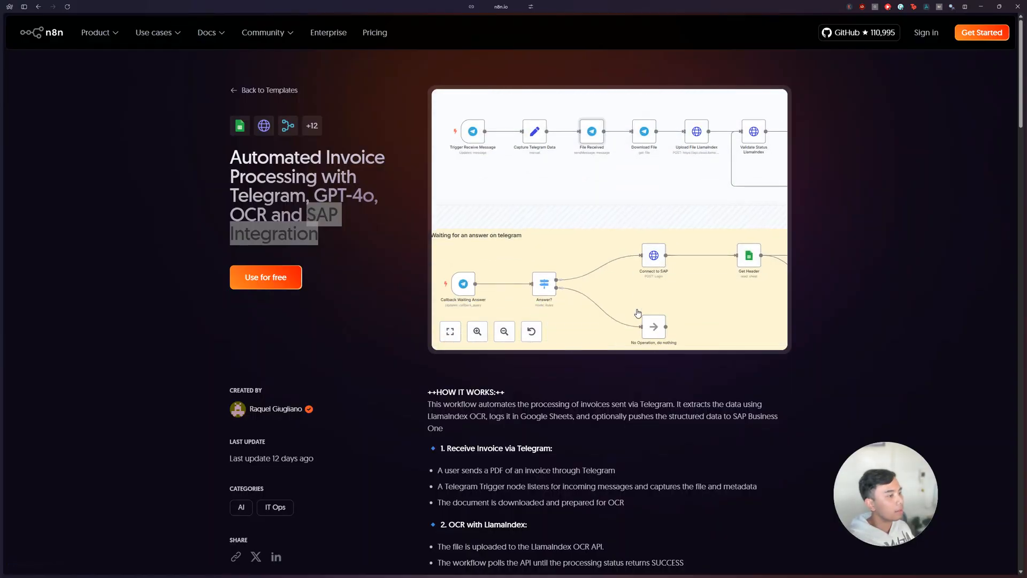
scroll(637, 309, down, 1)
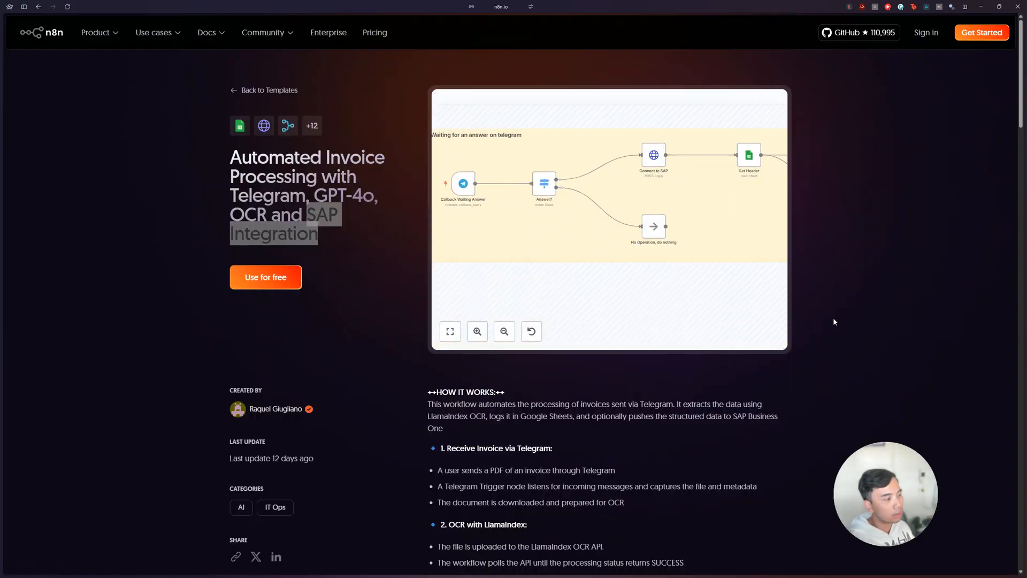
scroll(833, 321, down, 6)
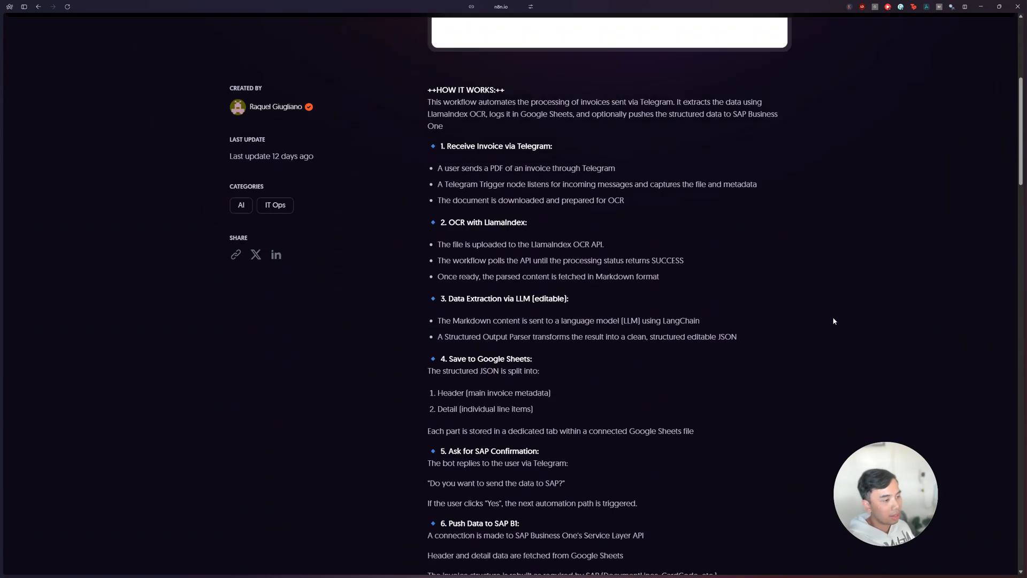
Step: Copy the invoice processing template as JSON and paste it onto the My workflow 20 canvas
scroll(833, 322, up, 6)
click(266, 278)
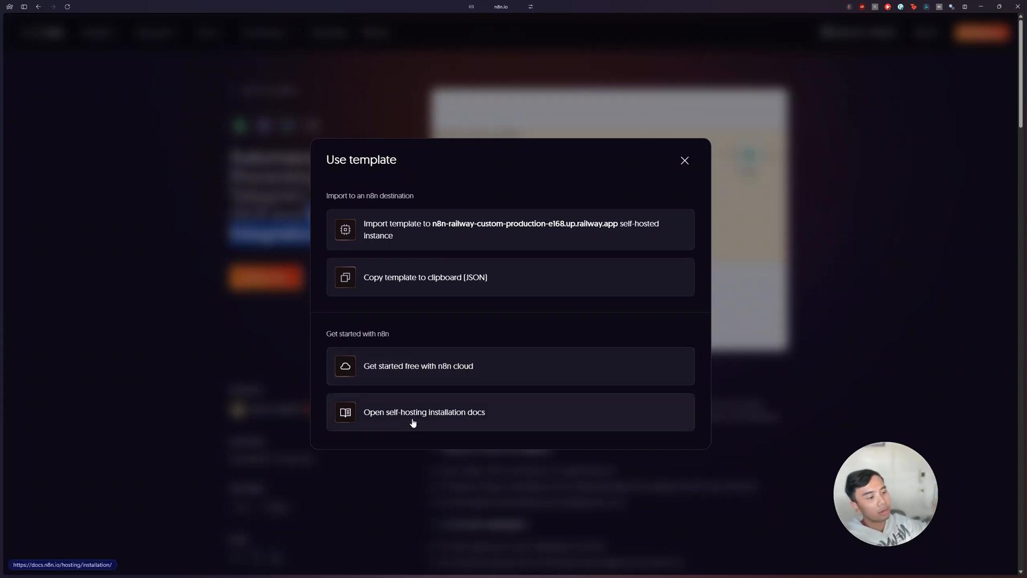
click(438, 283)
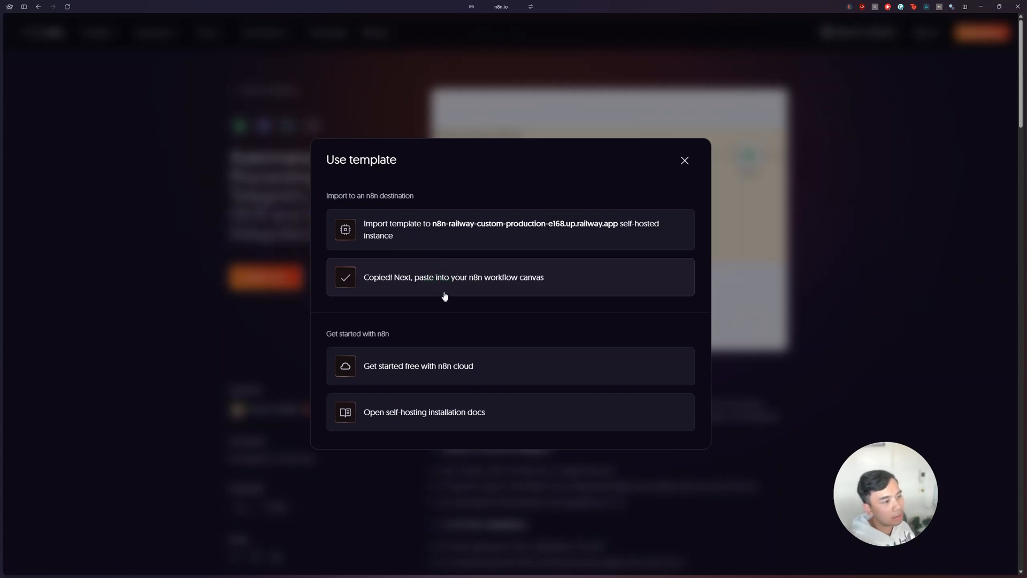
click(32, 225)
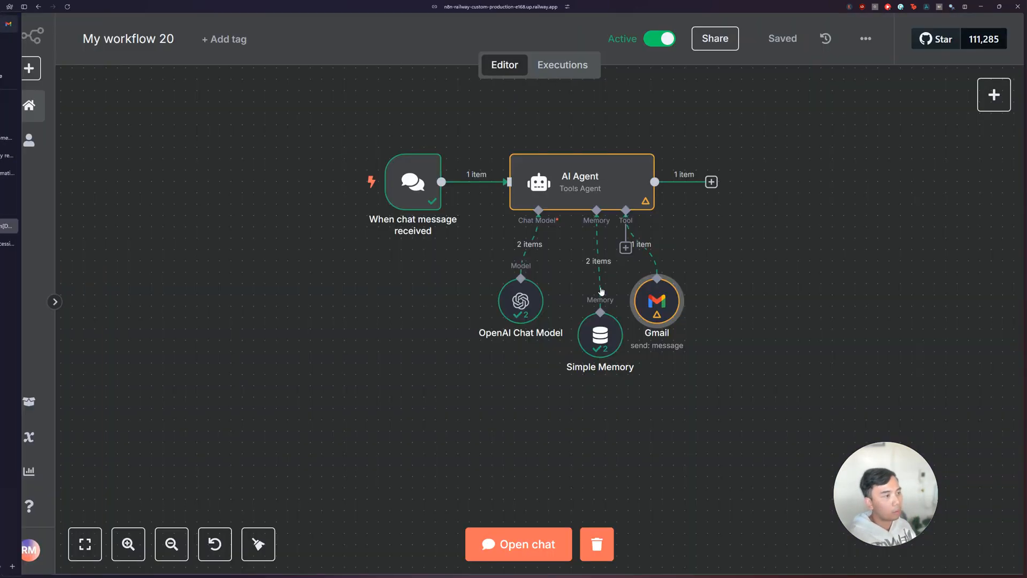
key(ctrl+v)
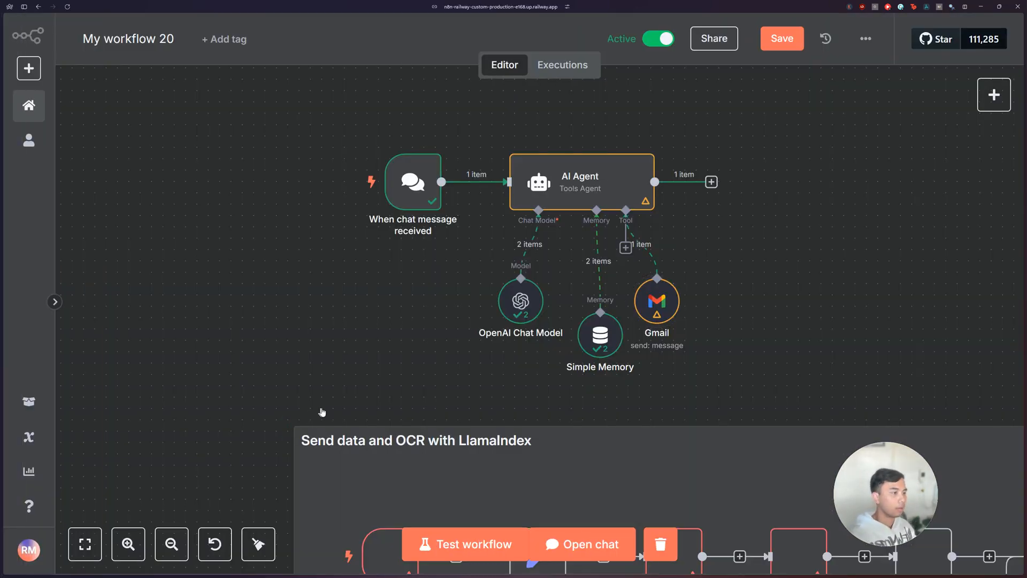
Step: Inspect the pasted Trigger Receive Message node's parameters, return to the canvas, and nudge the pasted OpenAI Chat Model node slightly
scroll(321, 406, down, 8)
scroll(369, 379, up, 4)
key(1)
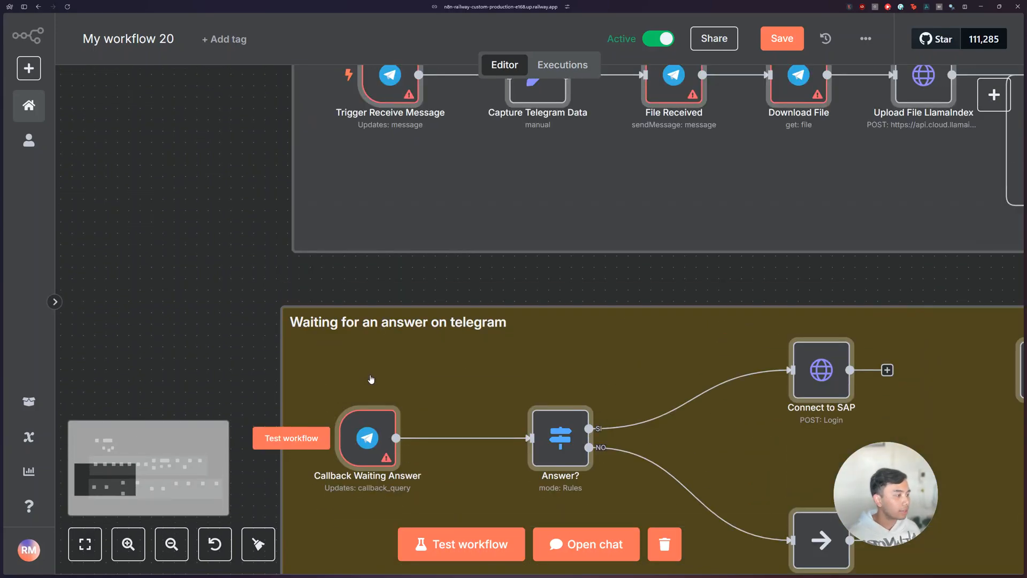
scroll(371, 379, right, 2)
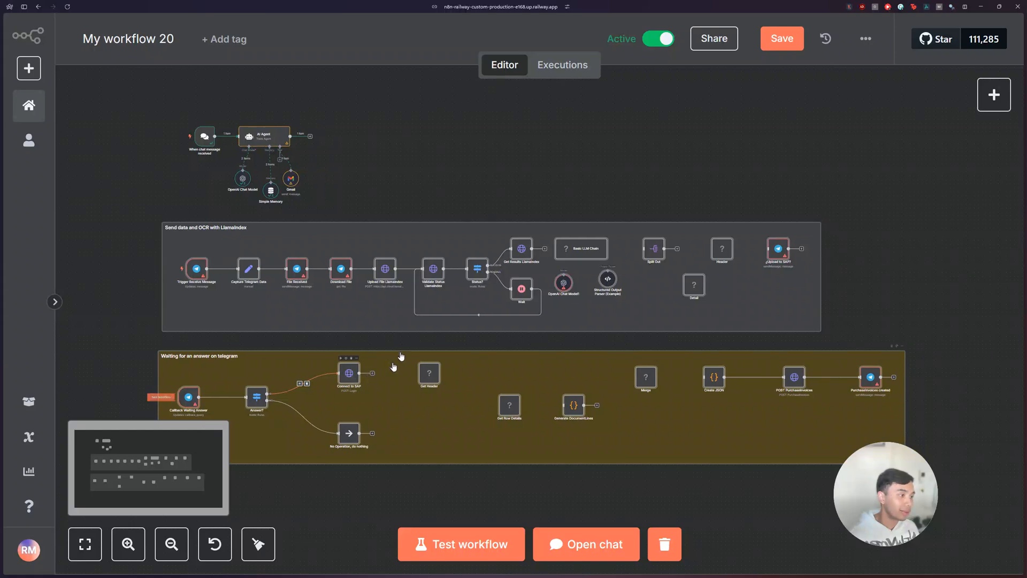
click(196, 272)
double_click(197, 271)
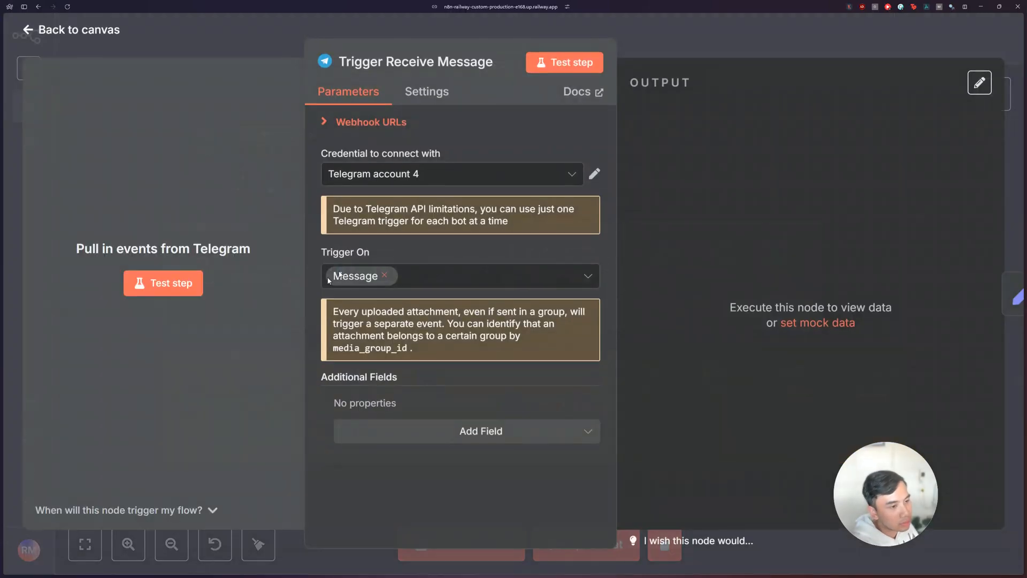
click(707, 43)
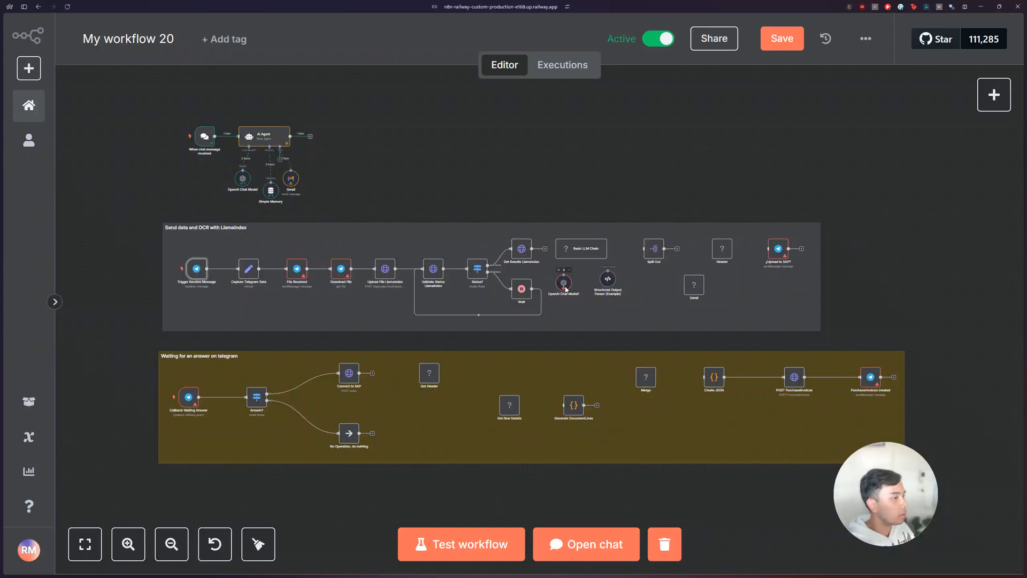
mouse_move(564, 286)
mouse_down()
mouse_move(573, 288)
mouse_move(563, 284)
mouse_up()
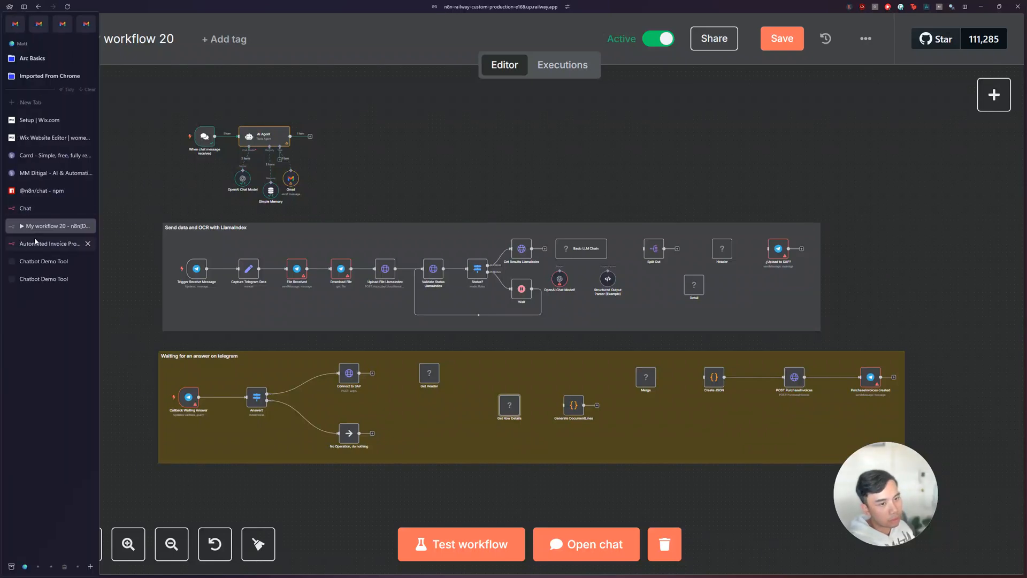
Step: Return to the invoice template page, dismiss the Use template dialog, and read the workflow description and setup steps
click(48, 244)
click(685, 160)
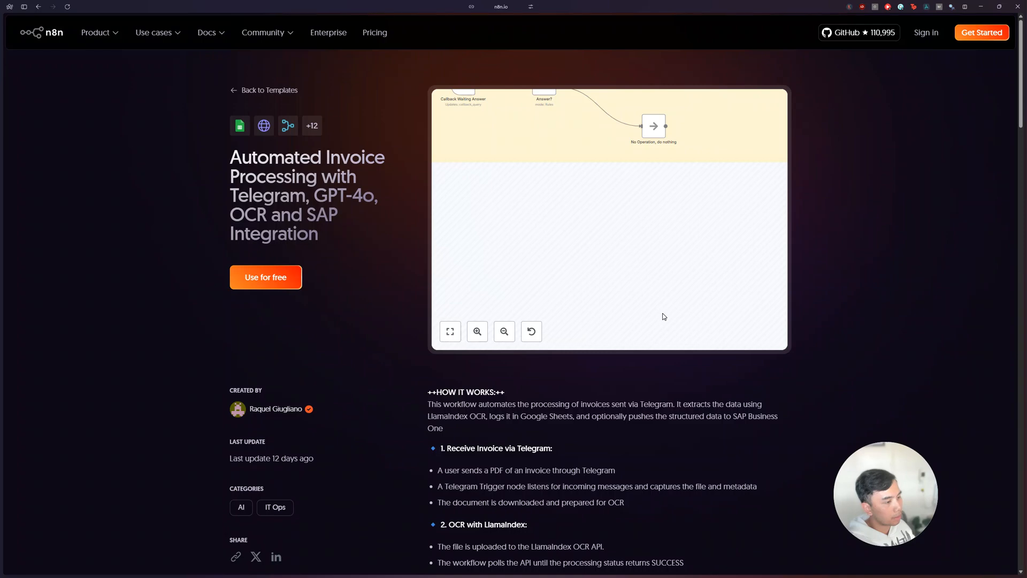
scroll(611, 445, down, 2)
scroll(470, 278, down, 8)
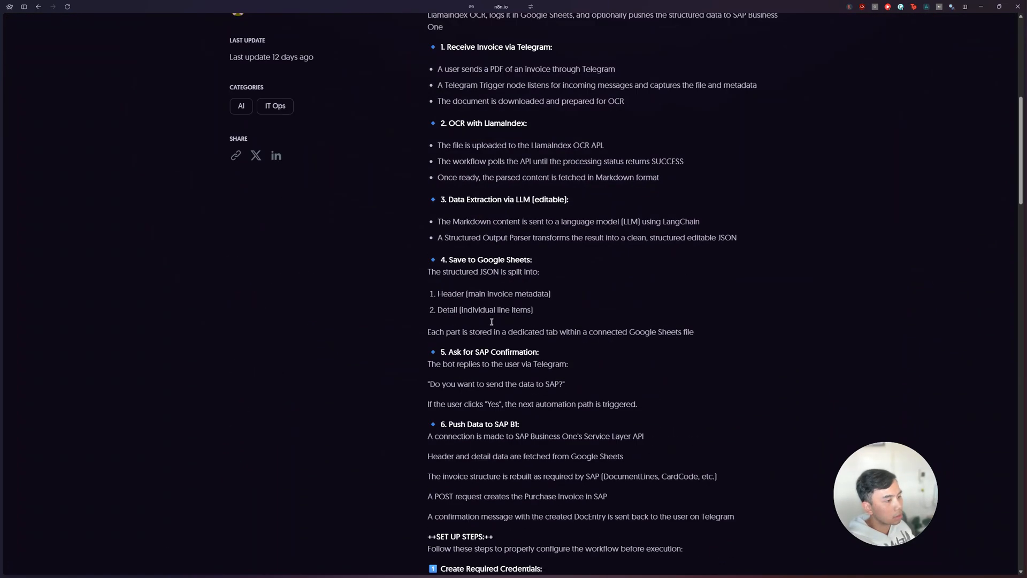
scroll(493, 329, down, 2)
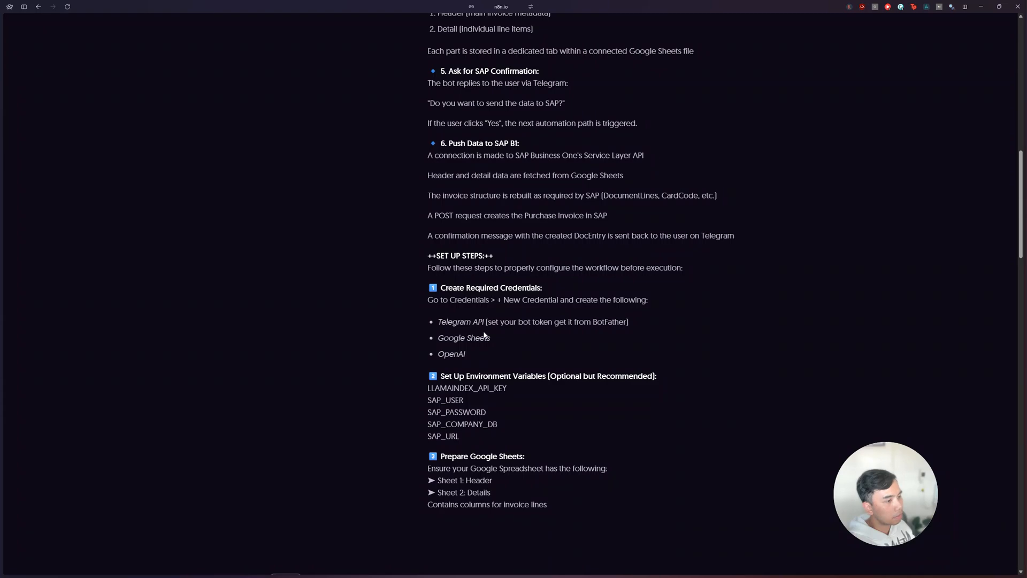
scroll(482, 332, down, 6)
scroll(478, 332, up, 20)
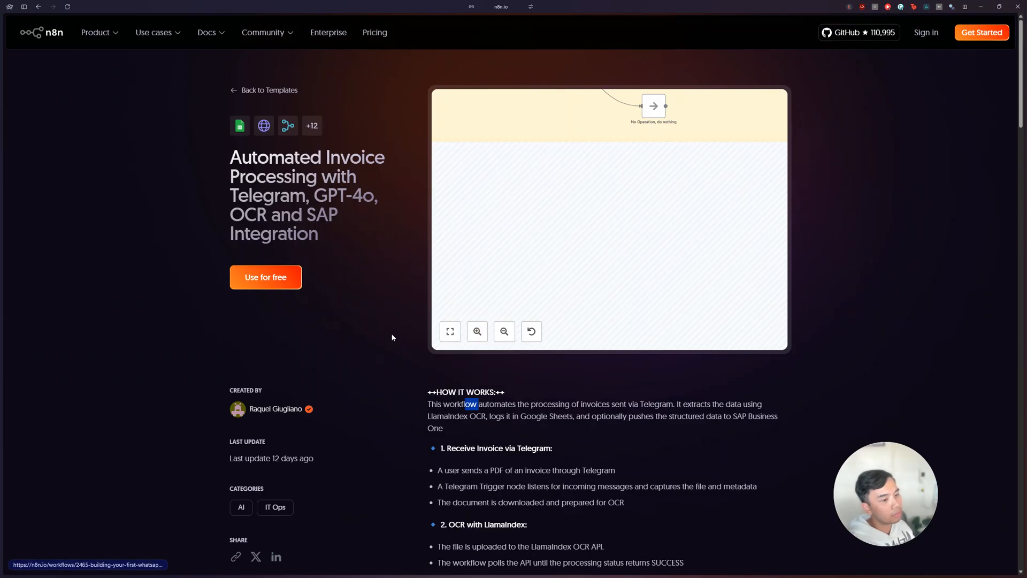
Step: Go back to the workflow templates listing and look over the trending IT Ops templates
click(38, 6)
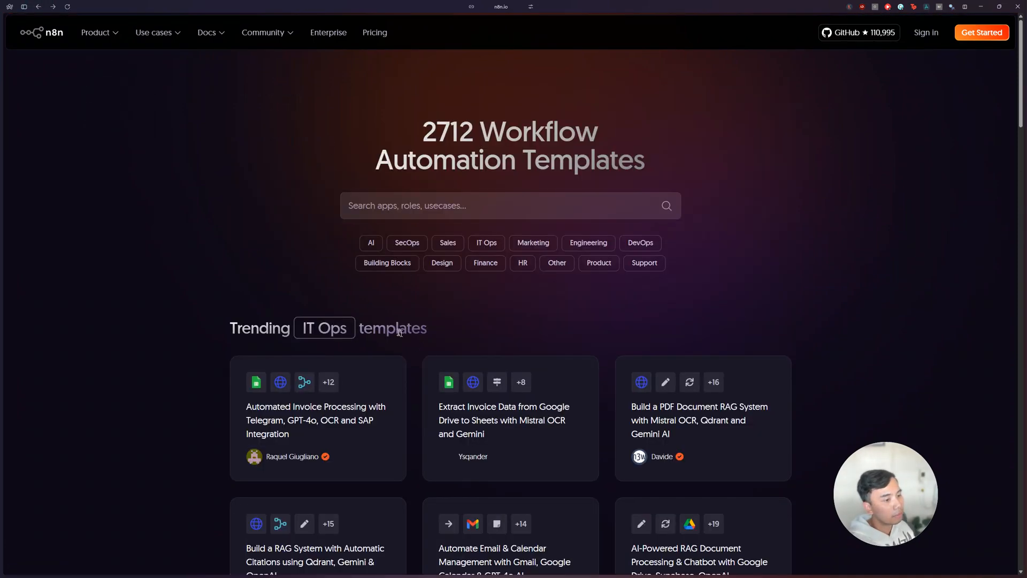
scroll(390, 318, down, 3)
scroll(471, 327, down, 1)
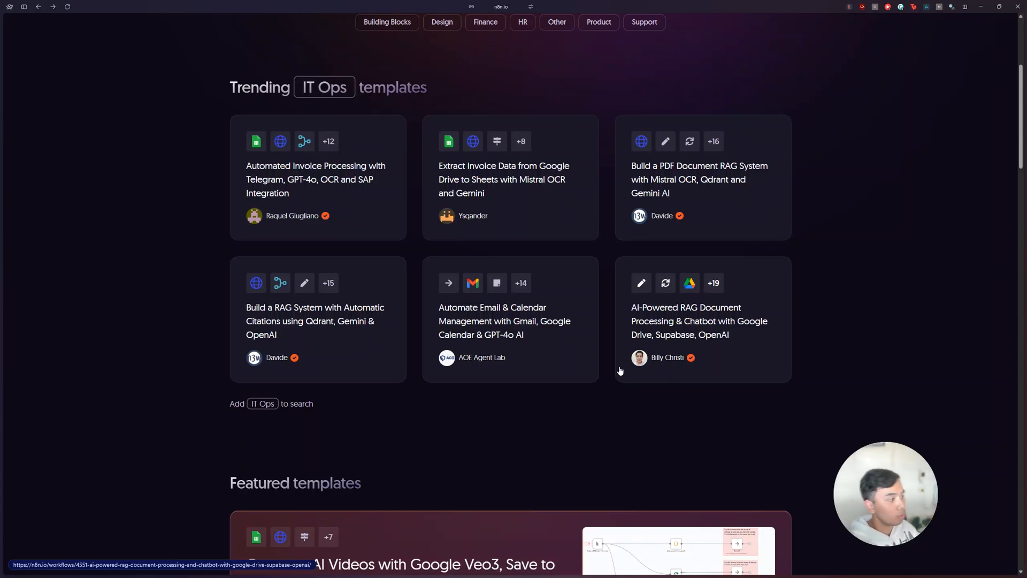
scroll(621, 374, up, 5)
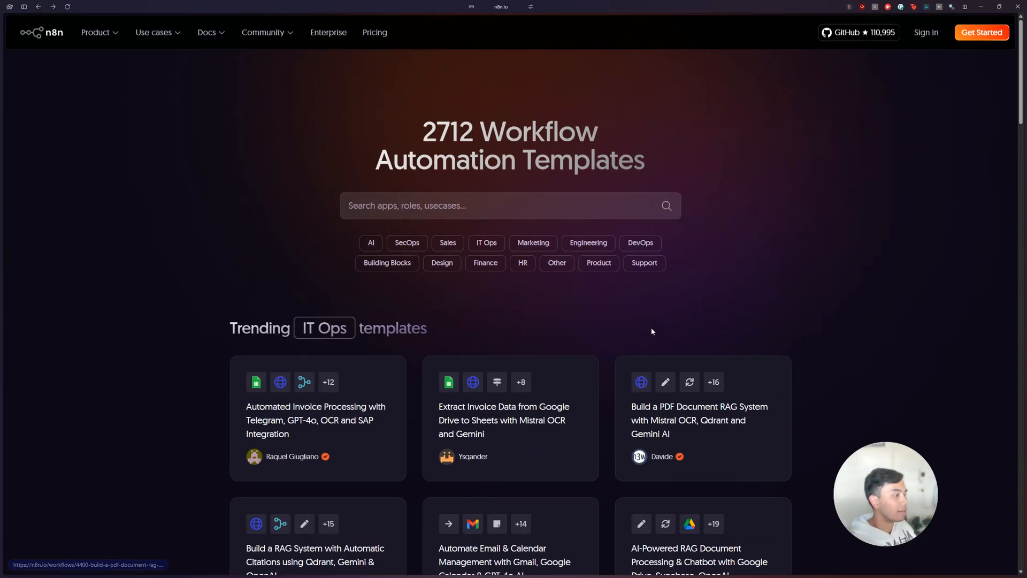
scroll(647, 319, down, 3)
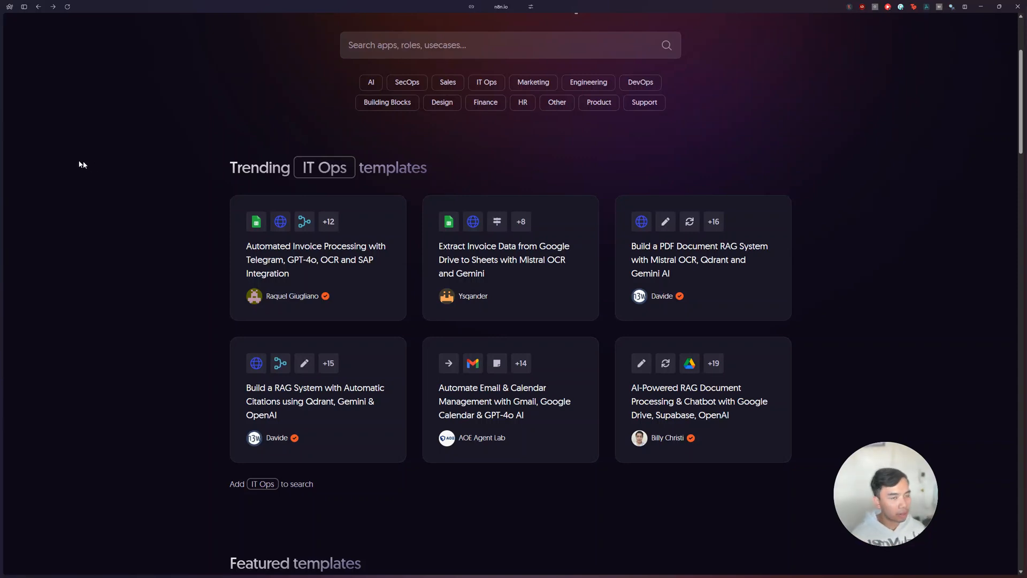
Step: Open Claude in a new browser tab
mouse_move(4, 77)
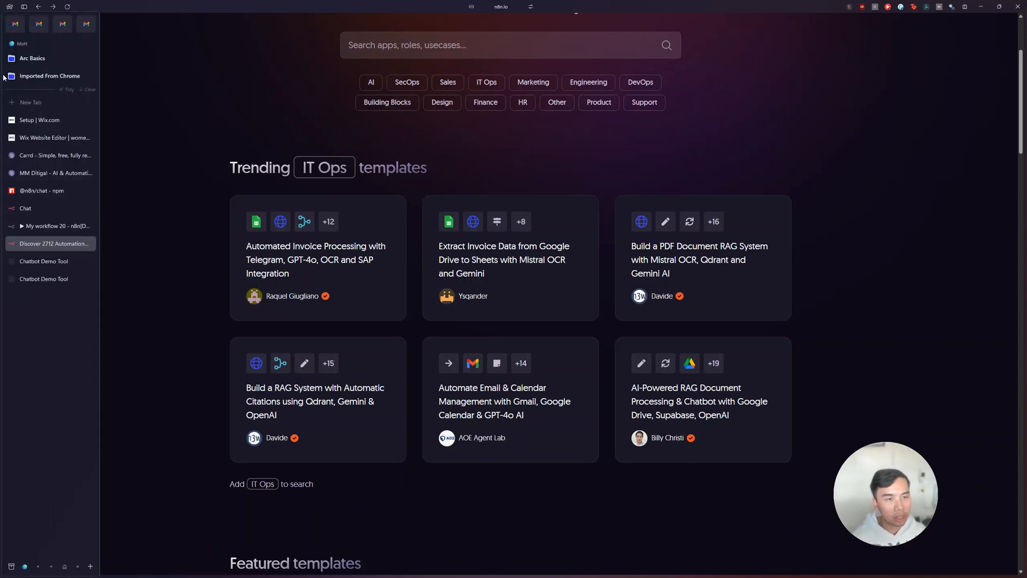
click(24, 99)
text(claude)
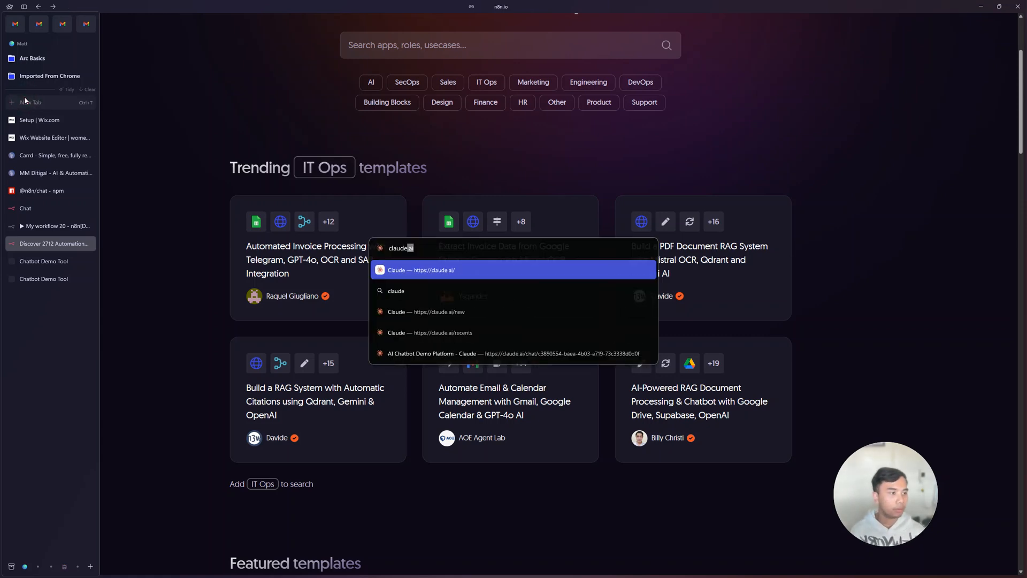
key(Return)
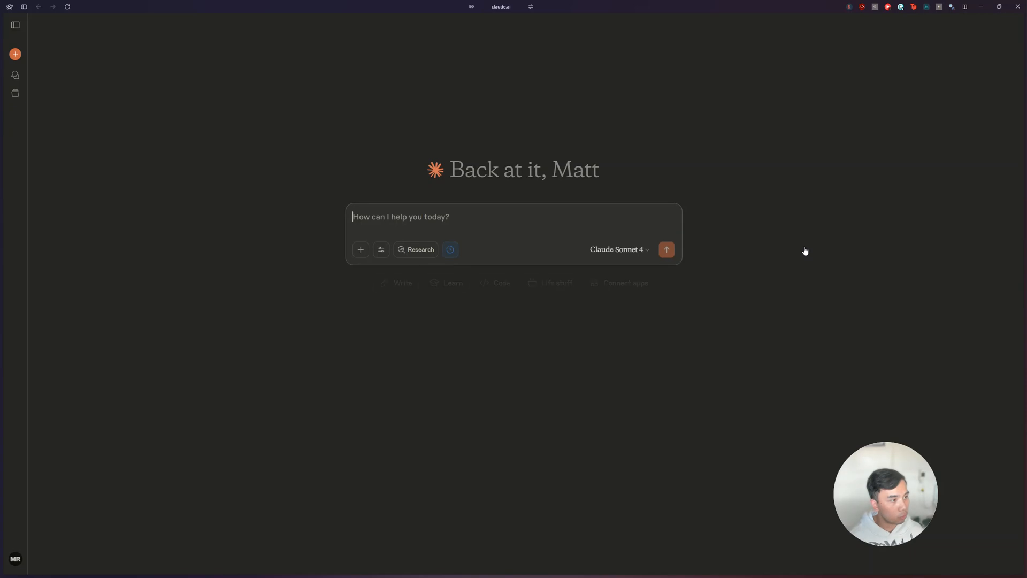
Step: Ask Claude to "create me an n8n workflow to automatically send emails by my telegram voice chat"
click(549, 226)
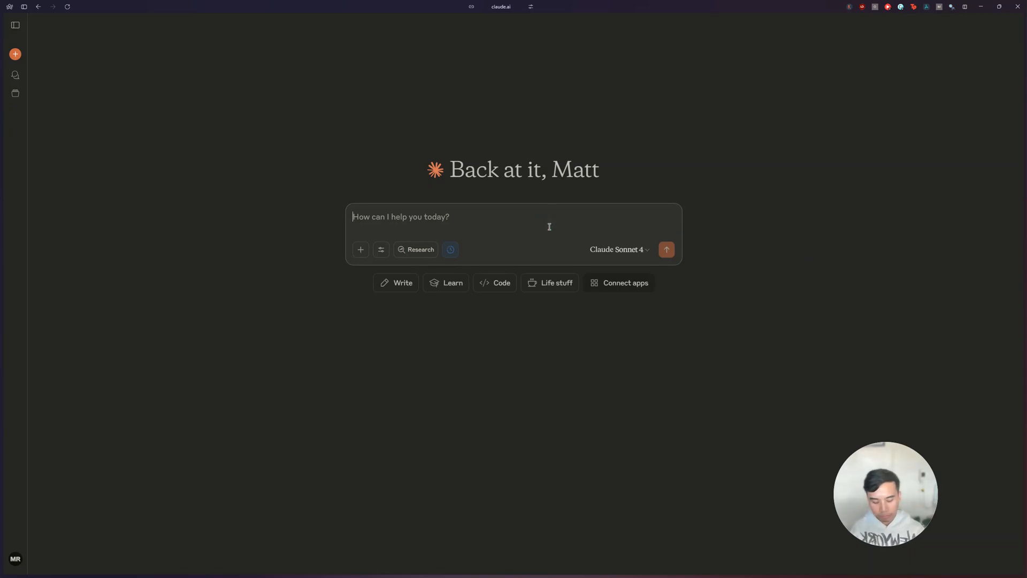
text(create me an n8n wor)
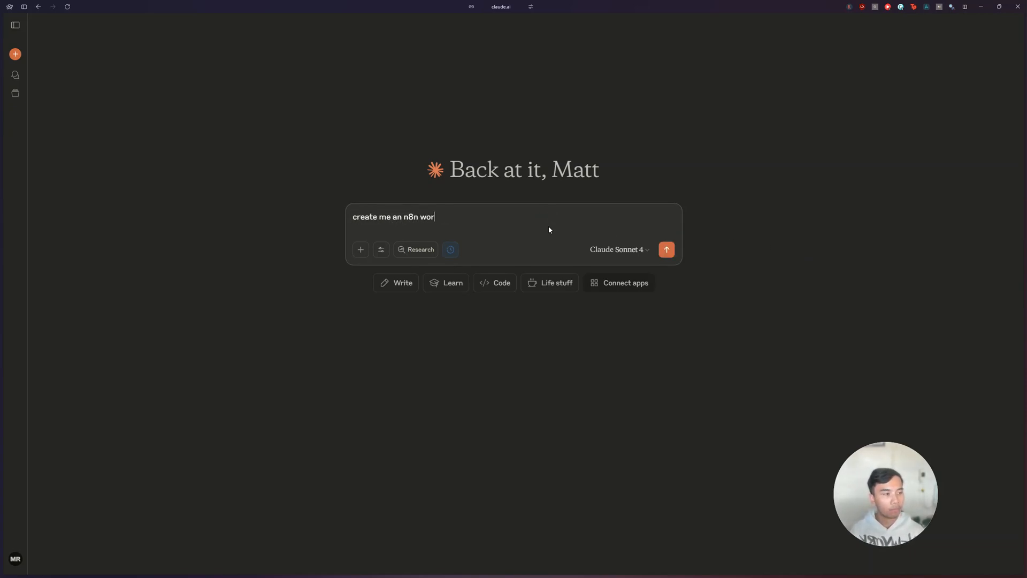
text(kflow to automatically)
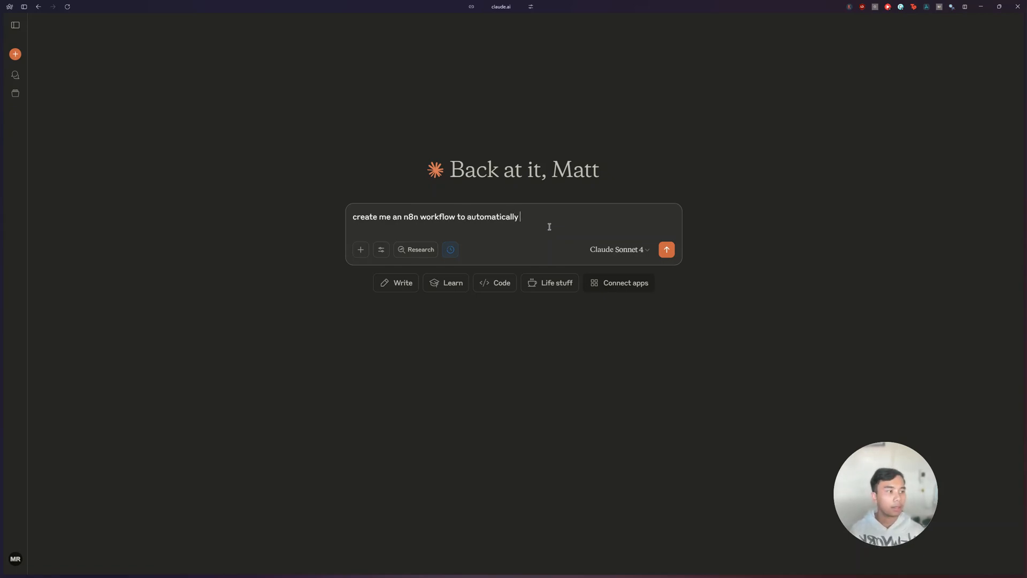
text( send ema)
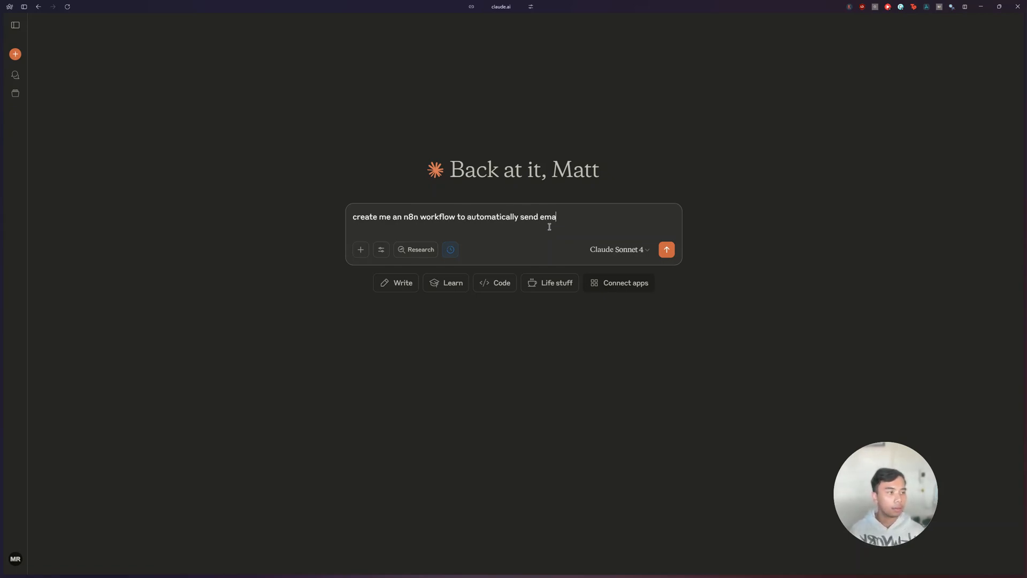
text(ils and)
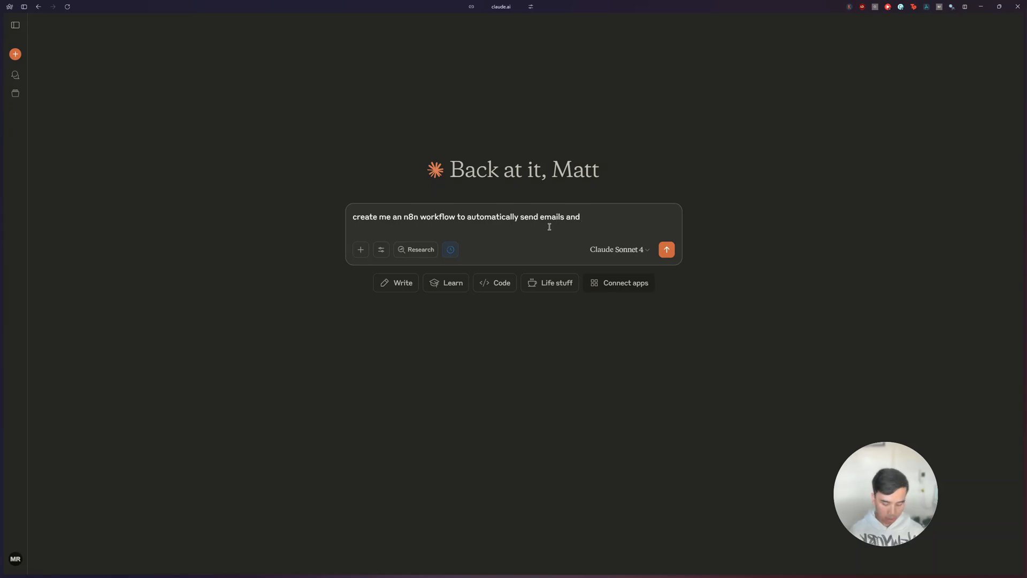
key(BackSpace)
key(BackSpace)
key(BackSpace)
text(by my)
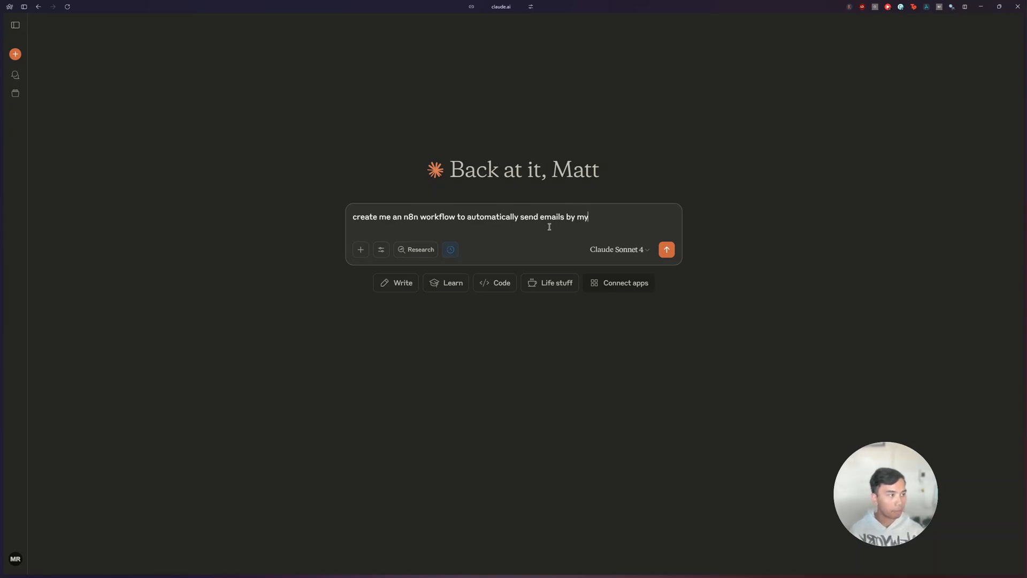
text( telegram voice)
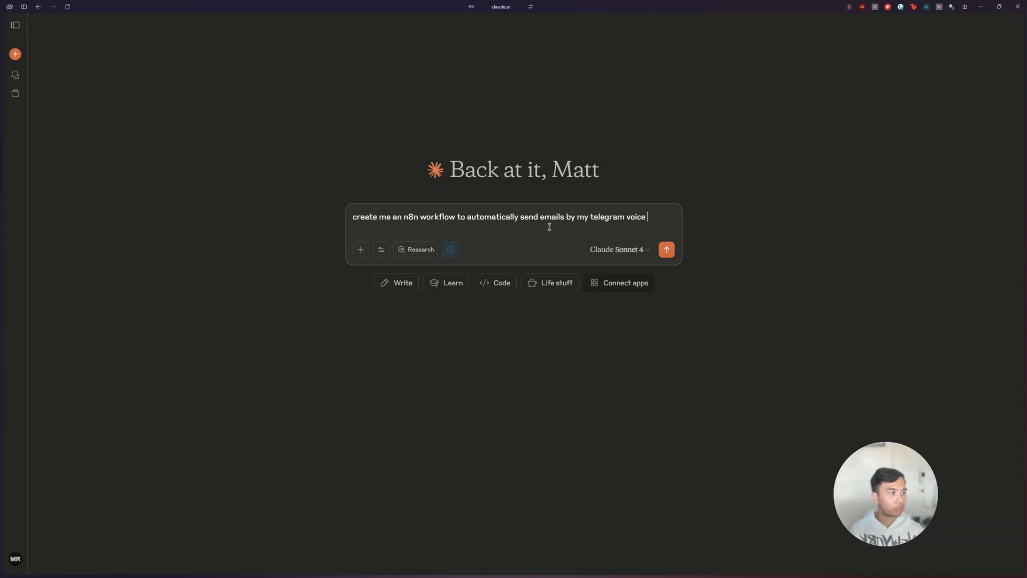
key(Return)
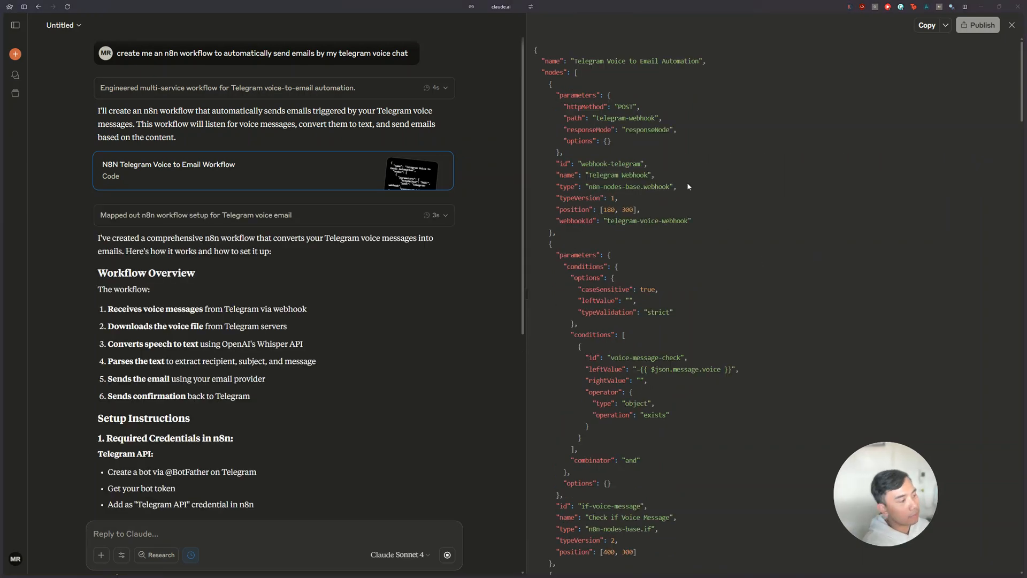
Step: Skim the generated Telegram Voice to Email Automation workflow code and copy it
scroll(687, 183, down, 18)
scroll(687, 183, up, 18)
click(927, 26)
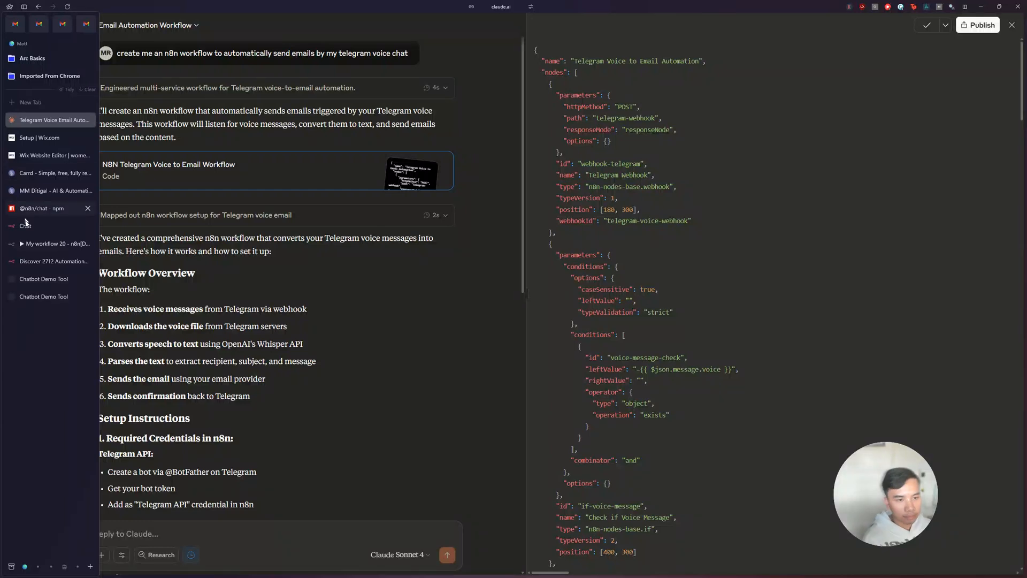
Step: Switch to My workflow 20 in n8n and replace the pasted invoice template nodes with the workflow copied from Claude
click(63, 244)
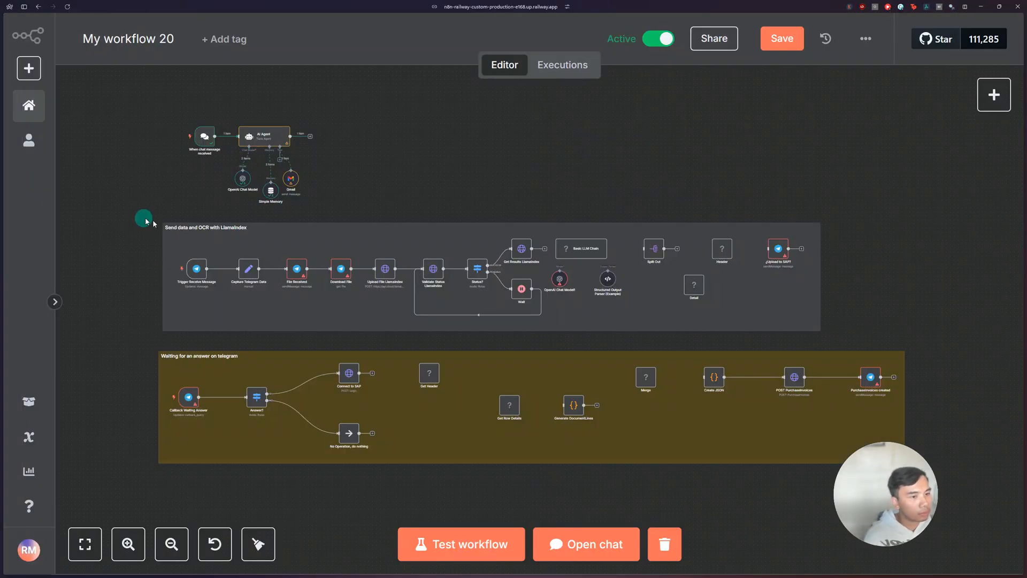
key(Delete)
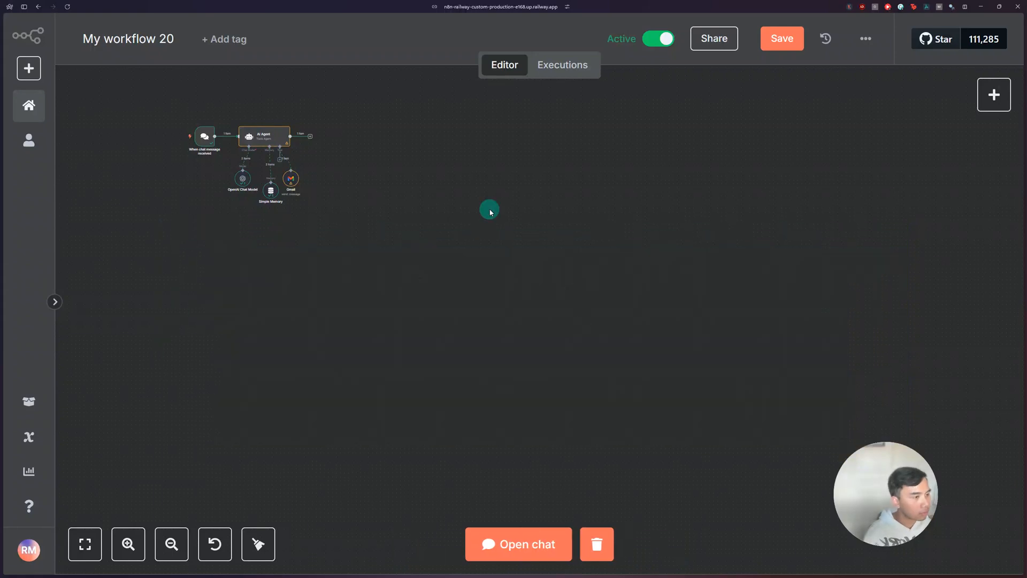
key(ctrl+v)
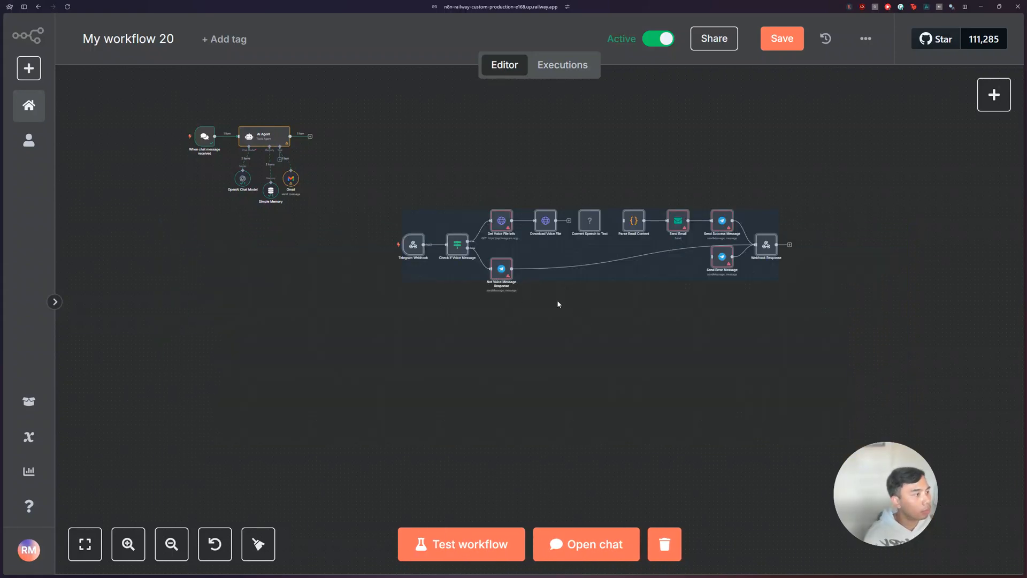
scroll(557, 303, up, 5)
scroll(555, 301, right, 2)
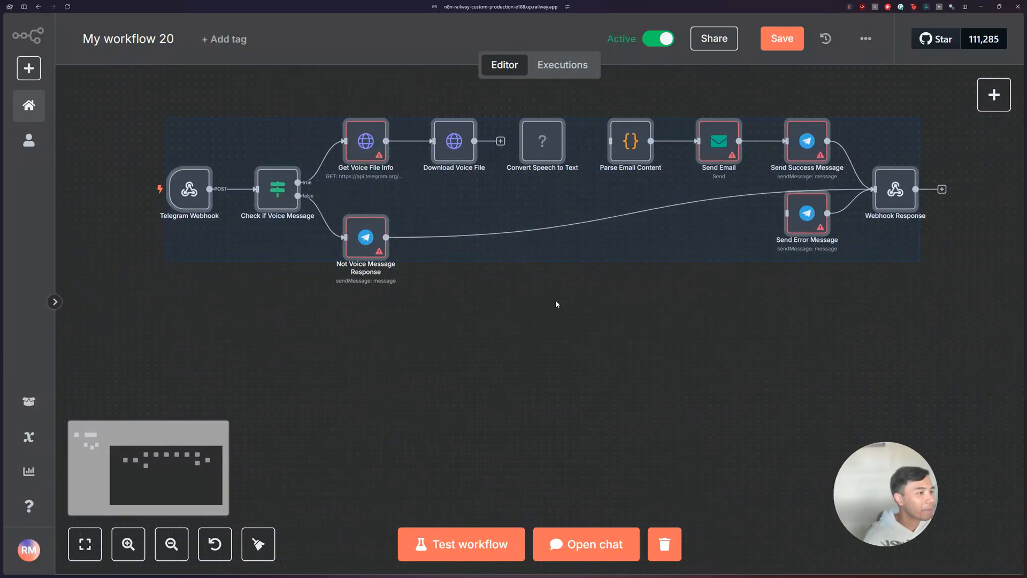
scroll(556, 302, up, 3)
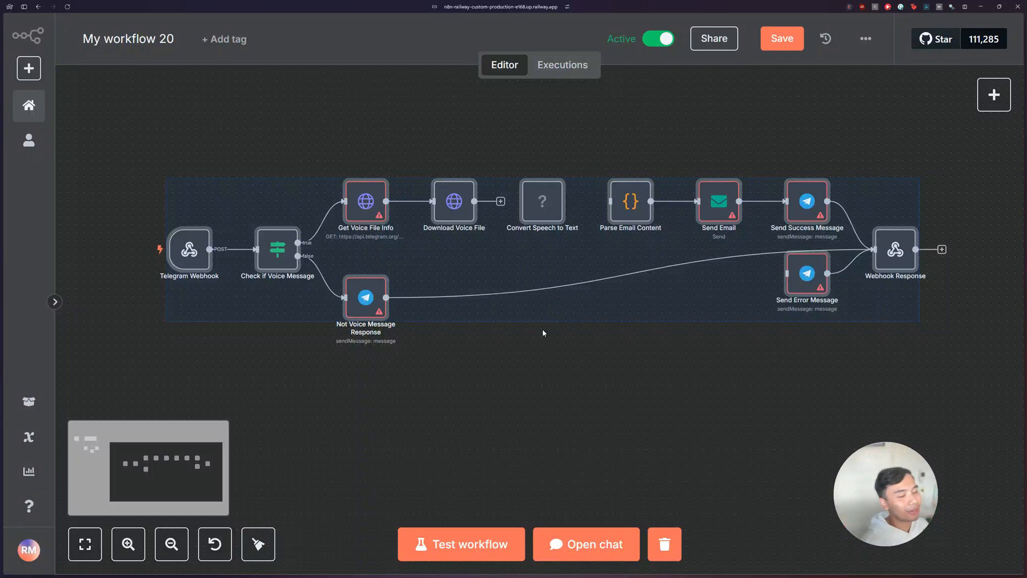
Step: Look over the pasted workflow's nodes and connections, especially the gap between Download Voice File and Convert Speech to Text
drag(100, 138, 944, 342)
scroll(892, 349, right, 4)
scroll(892, 349, left, 3)
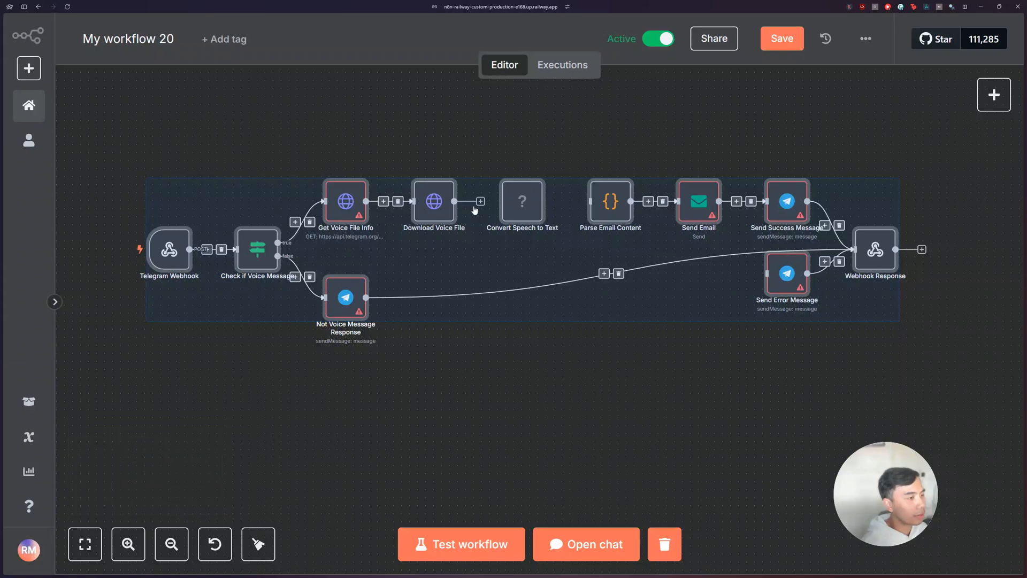
click(478, 173)
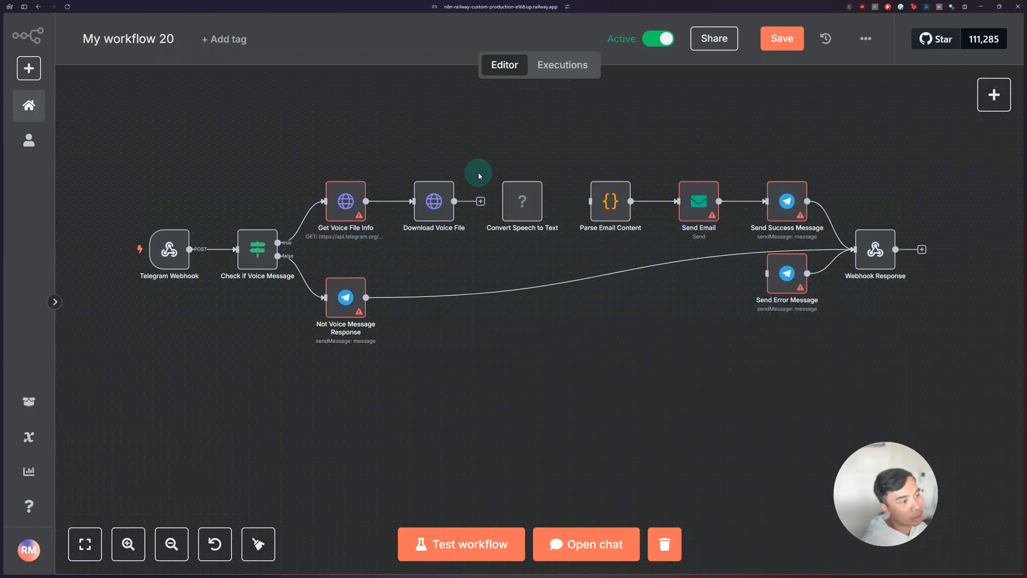
click(480, 202)
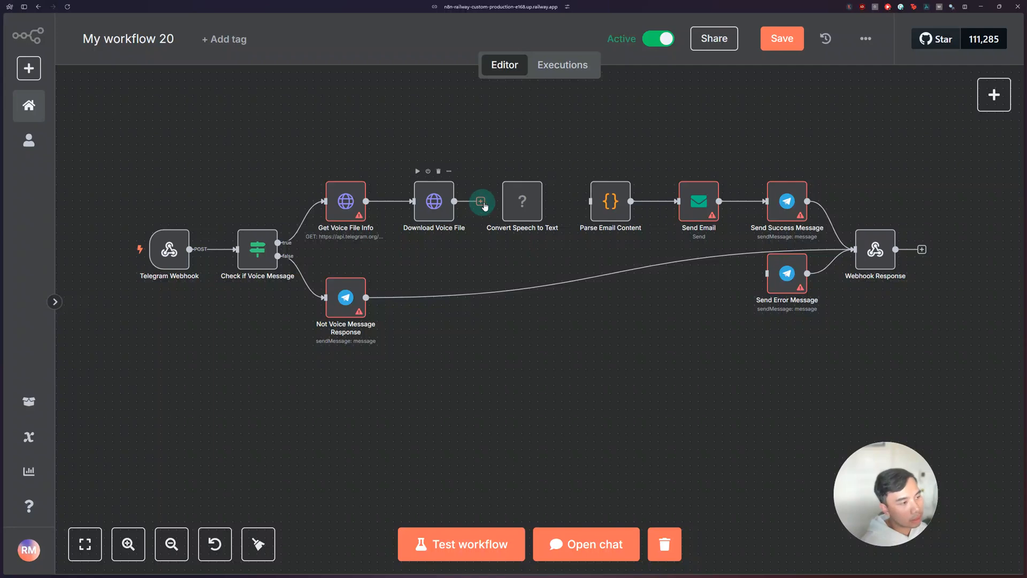
click(508, 208)
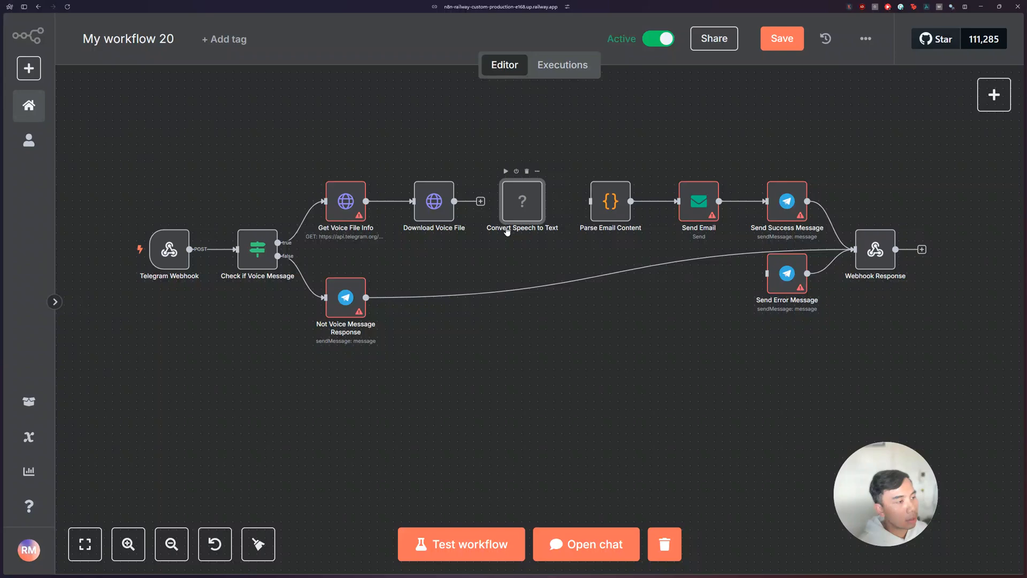
Step: Open the Convert Speech to Text node, read its installation notice, and return to the canvas
double_click(519, 208)
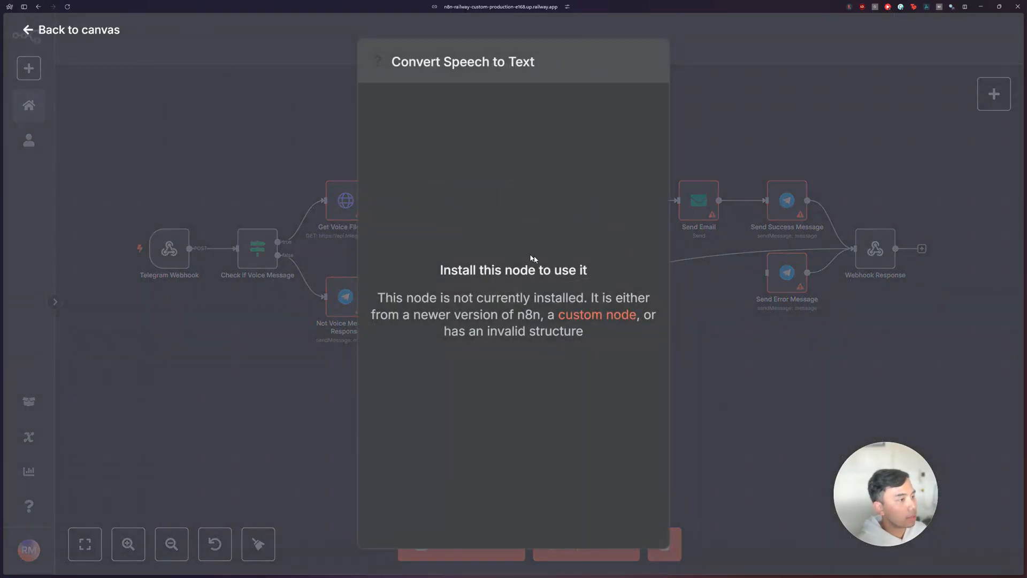
drag(476, 270, 537, 270)
drag(421, 298, 509, 298)
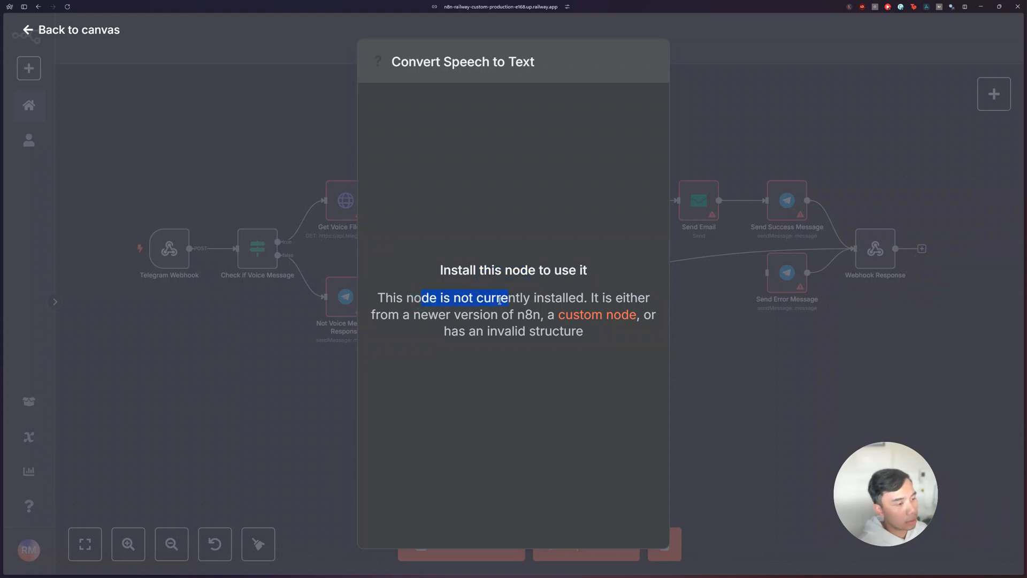
drag(428, 315, 584, 333)
click(587, 336)
click(743, 94)
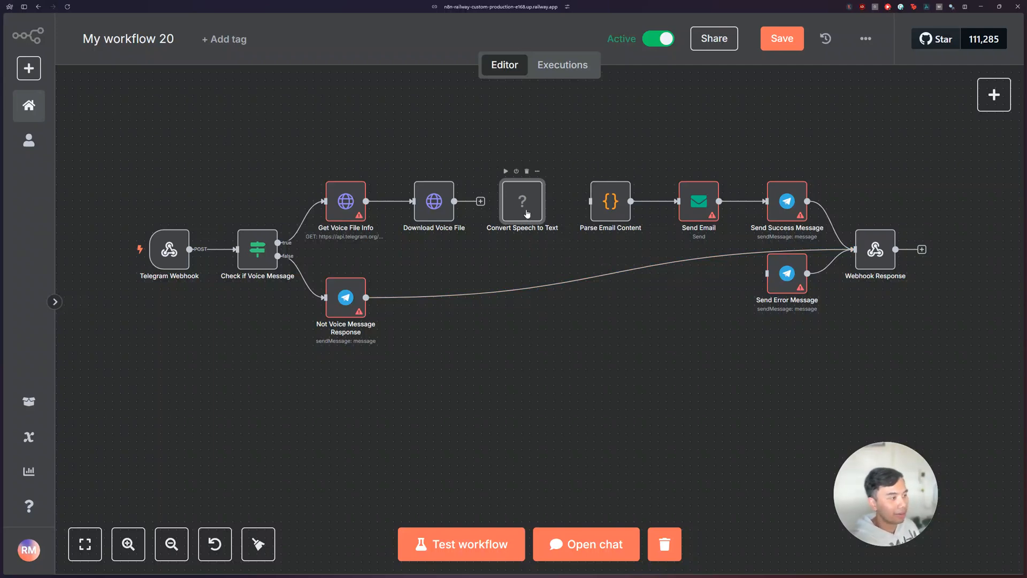
Step: Pull the Convert Speech to Text node out of the pasted workflow and delete it
drag(520, 209, 530, 126)
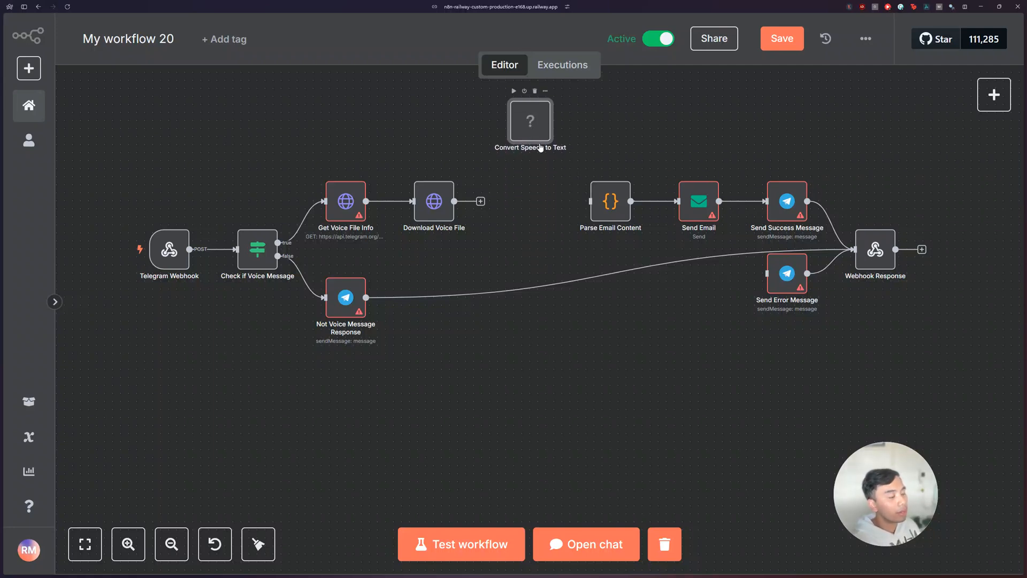
click(535, 92)
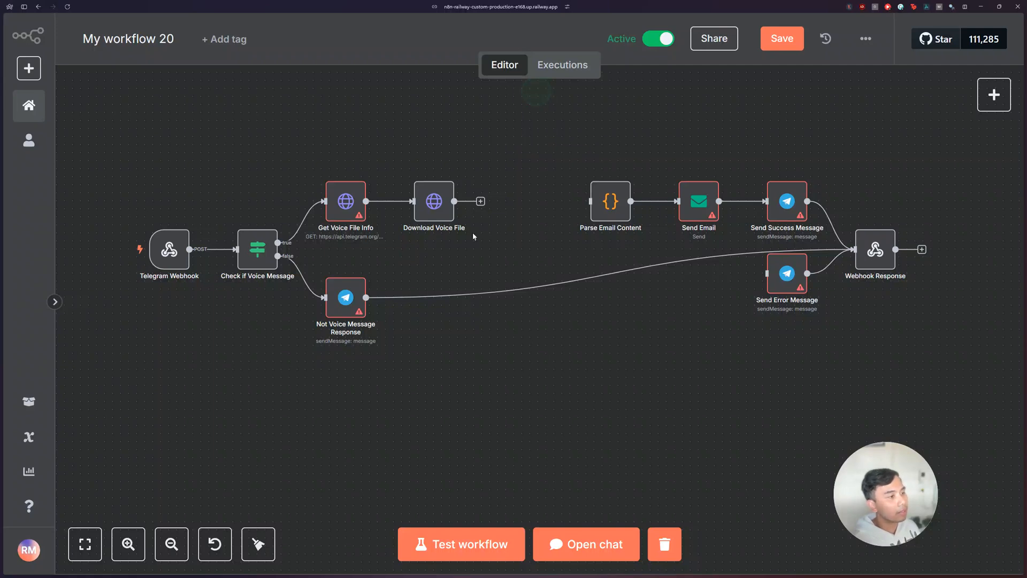
Step: Browse the nodes that can be added after Download Voice File, and close the list without adding one
click(481, 202)
scroll(909, 278, down, 1)
scroll(954, 262, up, 1)
click(642, 358)
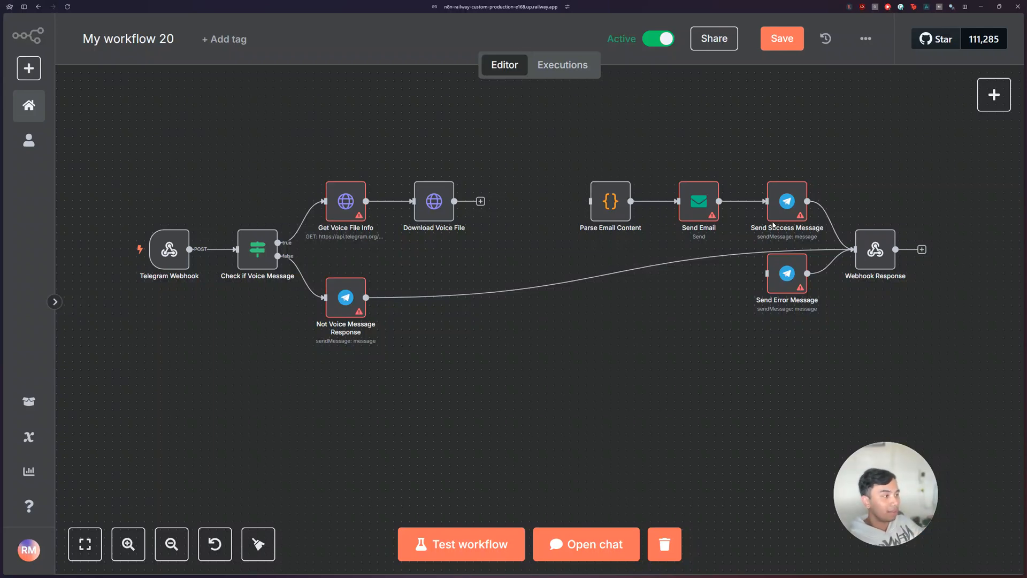
Step: Switch the Get Voice File Info node's URL from a fixed value to an expression and return to the canvas
double_click(345, 201)
scroll(503, 227, down, 3)
scroll(501, 226, up, 3)
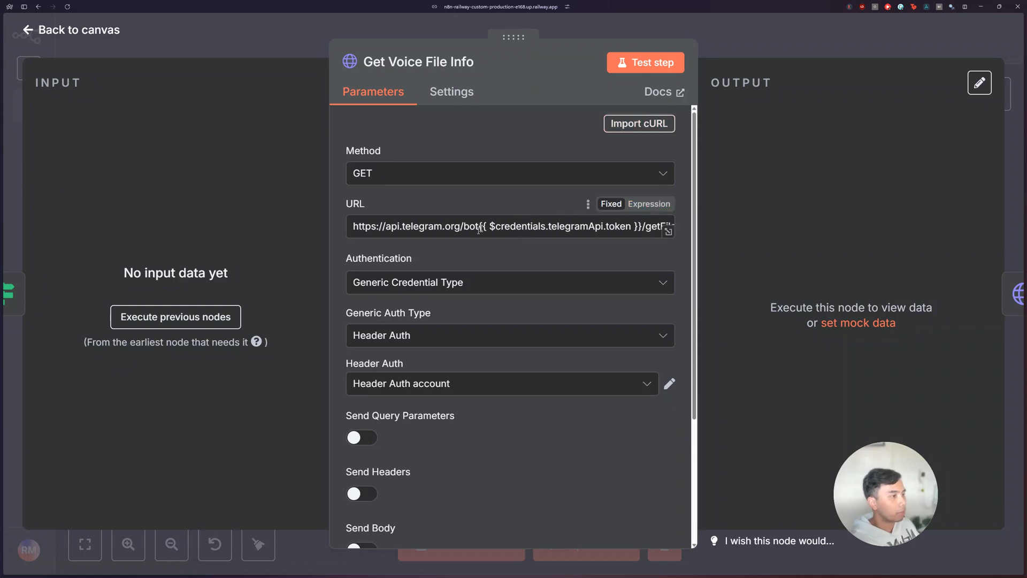
click(638, 204)
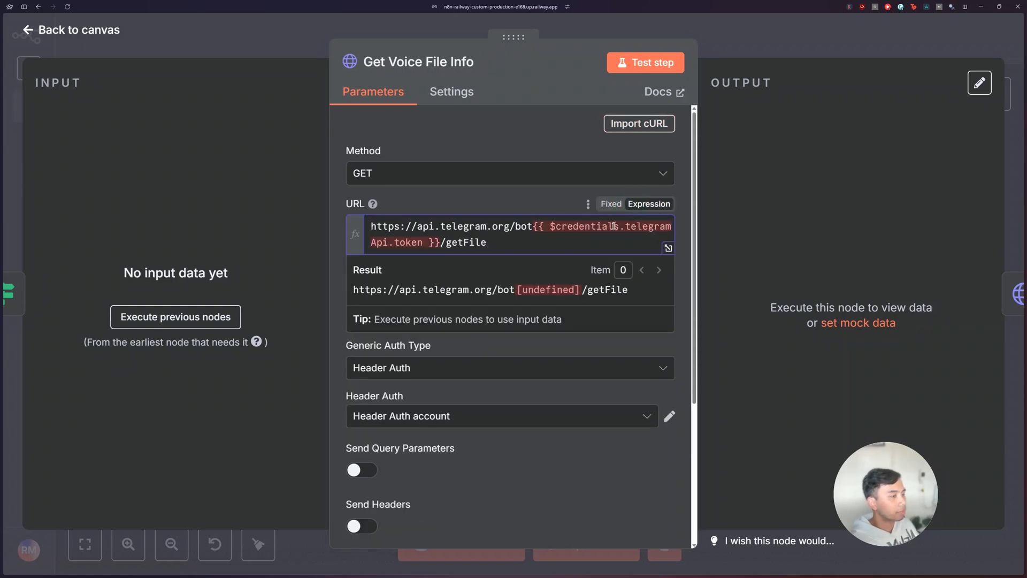
click(816, 39)
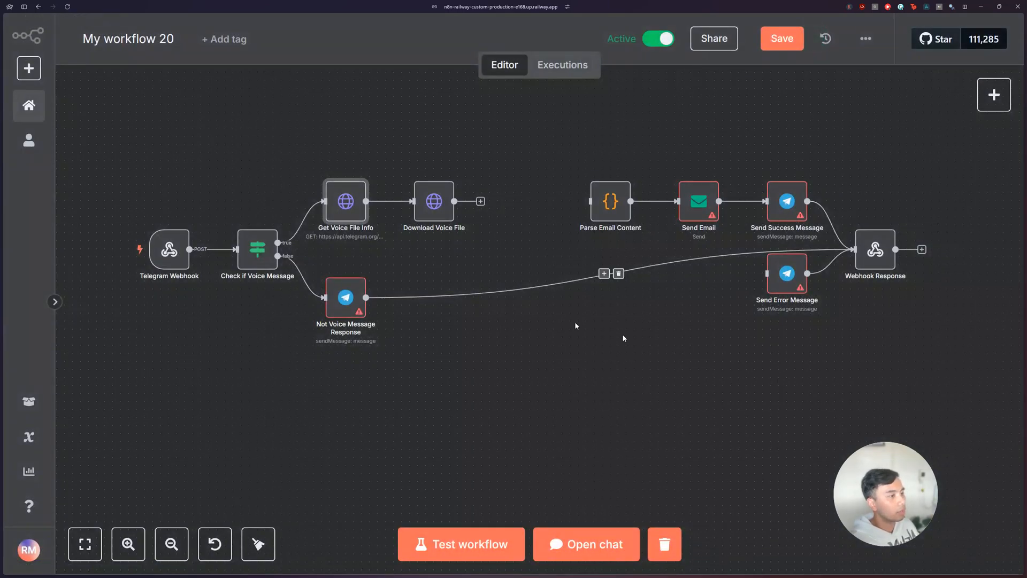